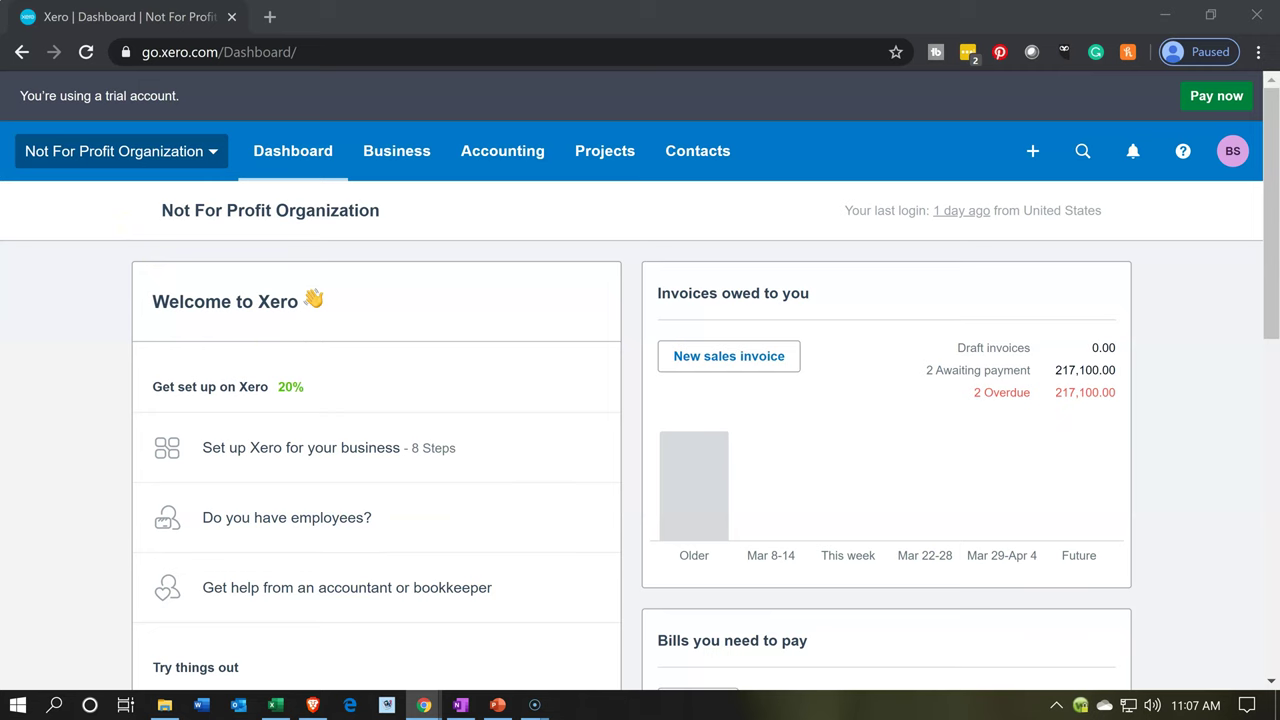
Switch to the Excel workbook and review the trial balance accounts on sheet 10.
{"action": "left_click", "coordinate": [284, 710]}
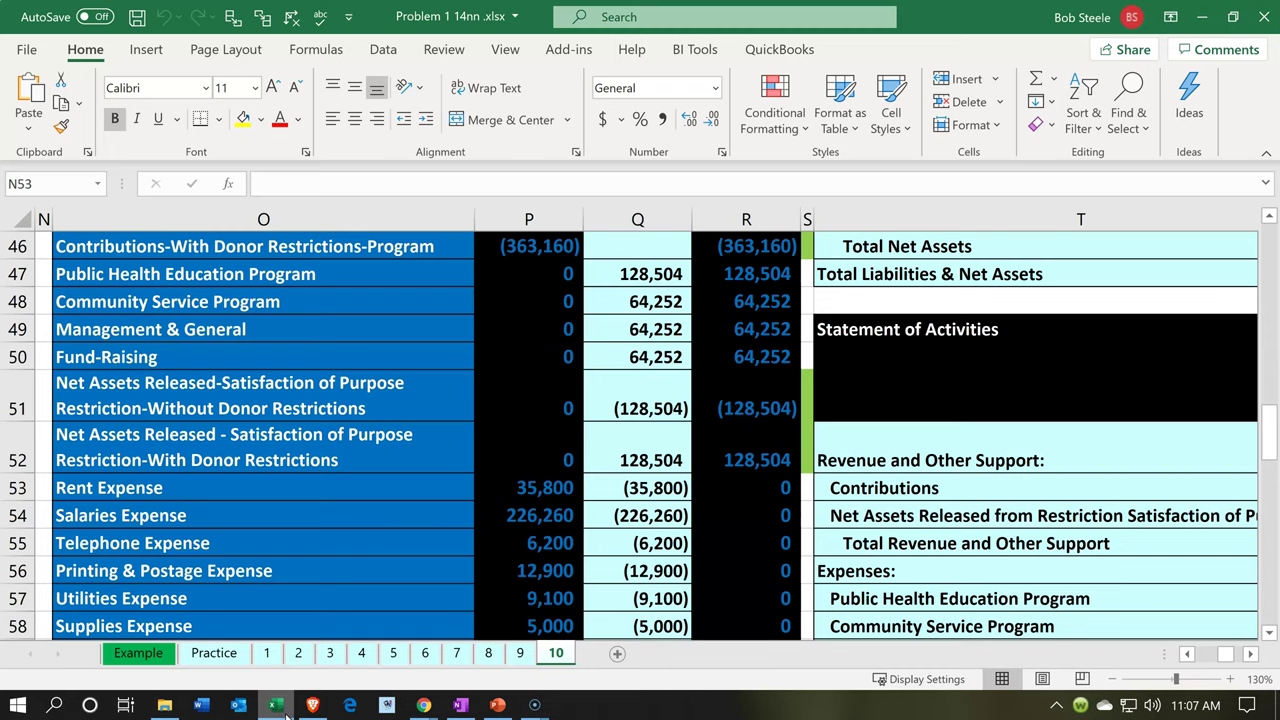
{"action": "left_click", "coordinate": [314, 491]}
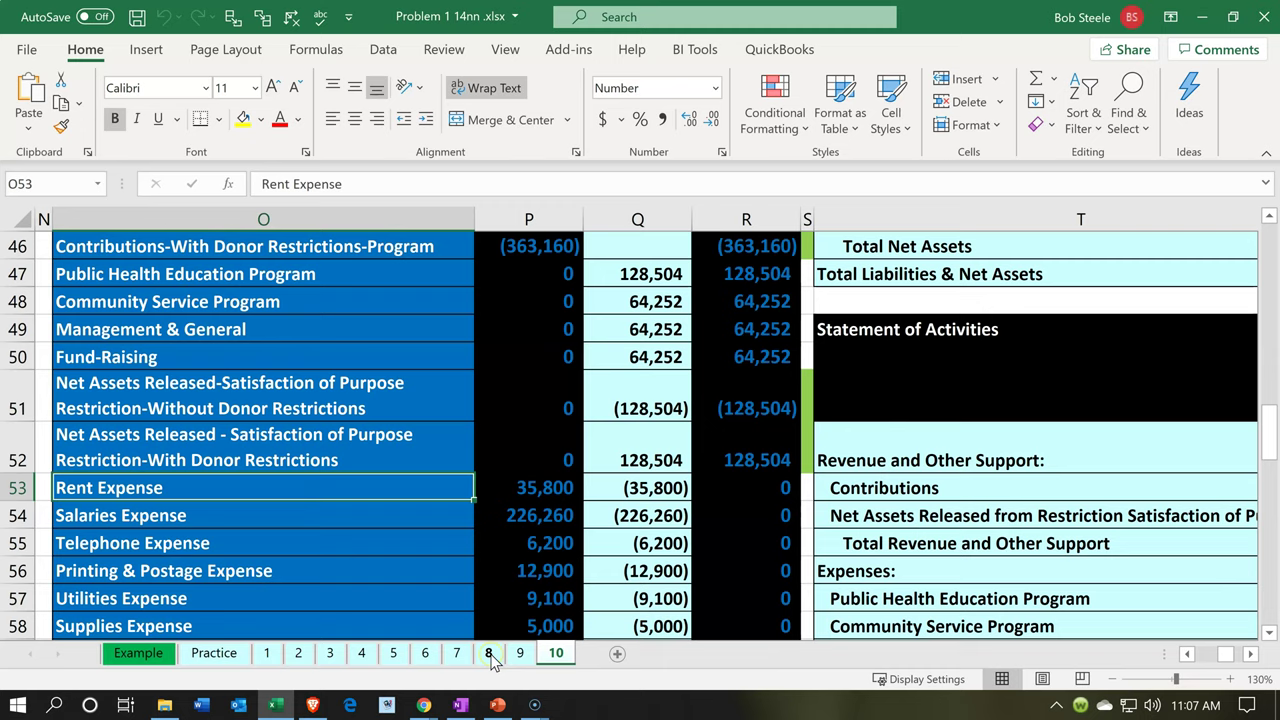
{"action": "scroll", "coordinate": [700, 480], "scroll_direction": "up", "scroll_amount": 5}
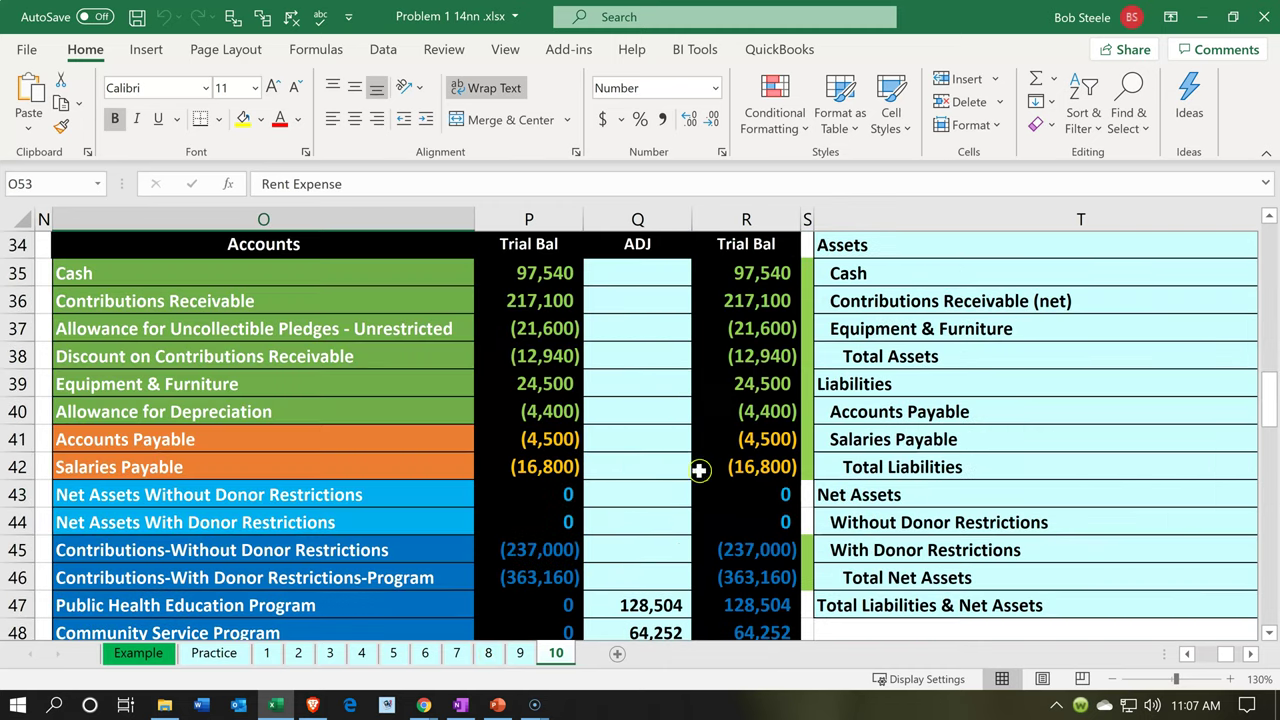
{"action": "left_click", "coordinate": [828, 430]}
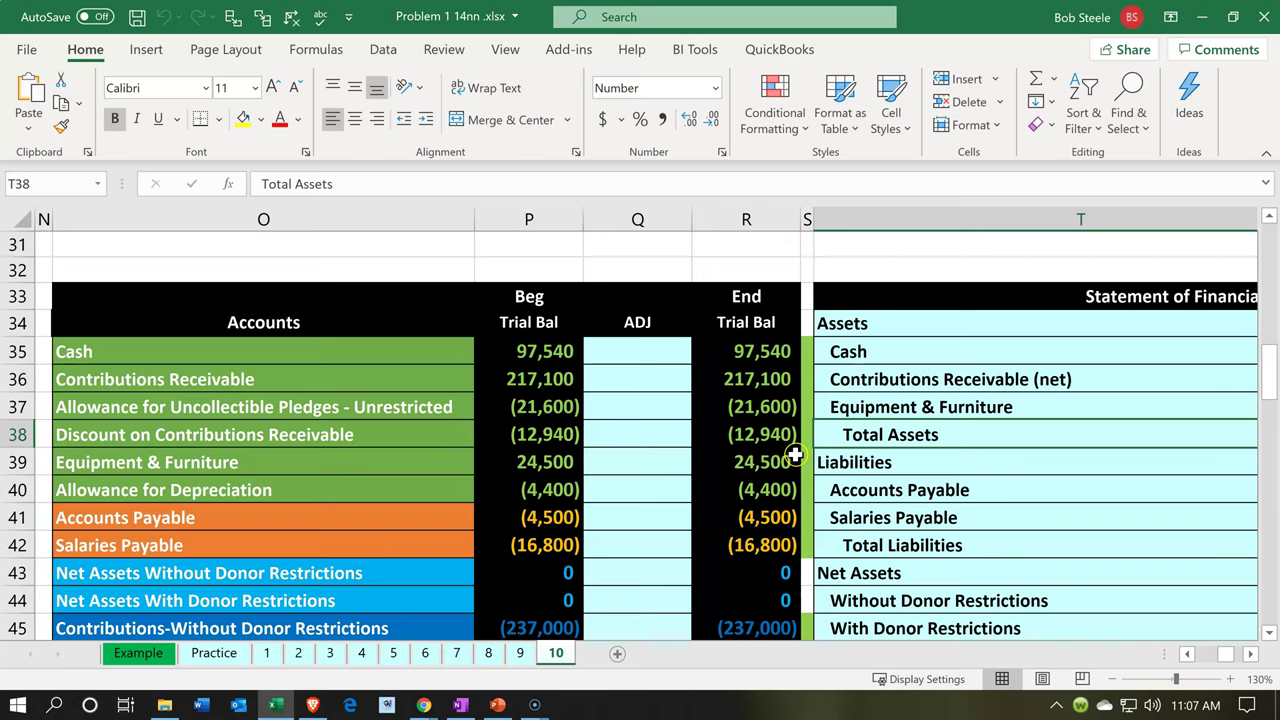
{"action": "left_click", "coordinate": [792, 458]}
{"action": "scroll", "coordinate": [795, 455], "scroll_direction": "down", "scroll_amount": 1}
{"action": "scroll", "coordinate": [795, 453], "scroll_direction": "down", "scroll_amount": 3}
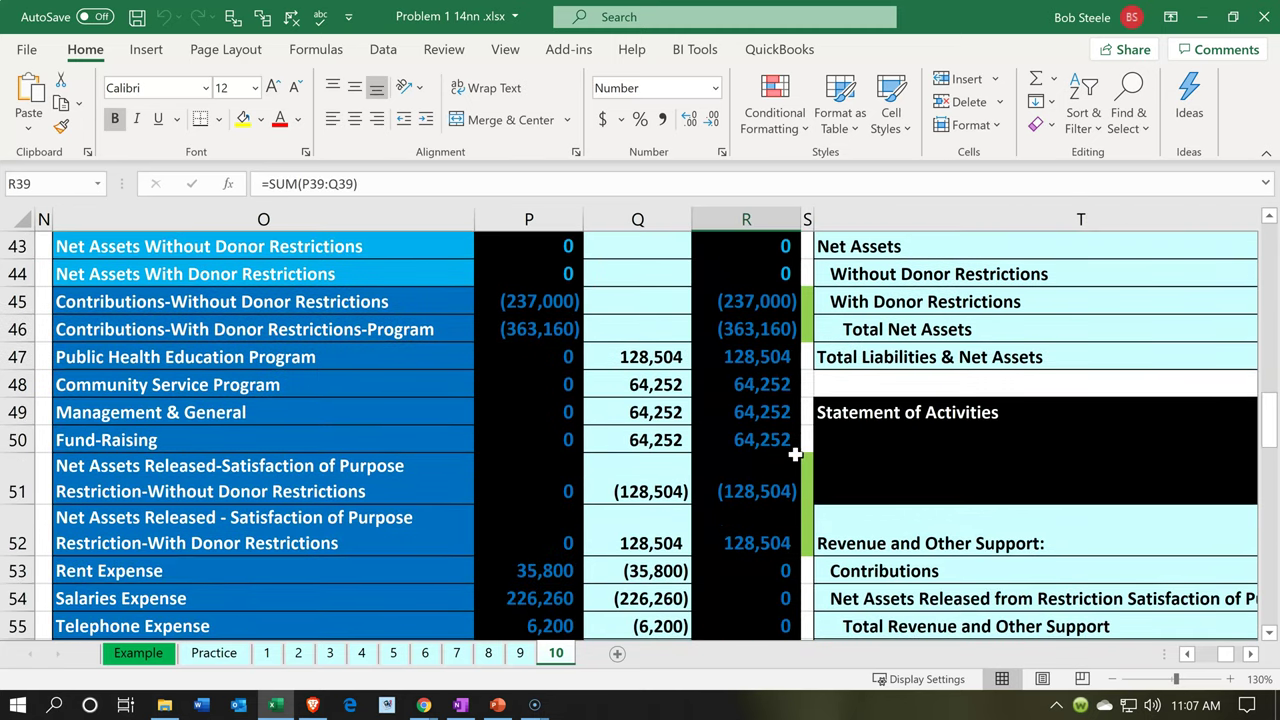
Examine the contribution accounts without and with donor restrictions, and follow the with-restrictions row across past the net assets section.
{"action": "left_click", "coordinate": [384, 301]}
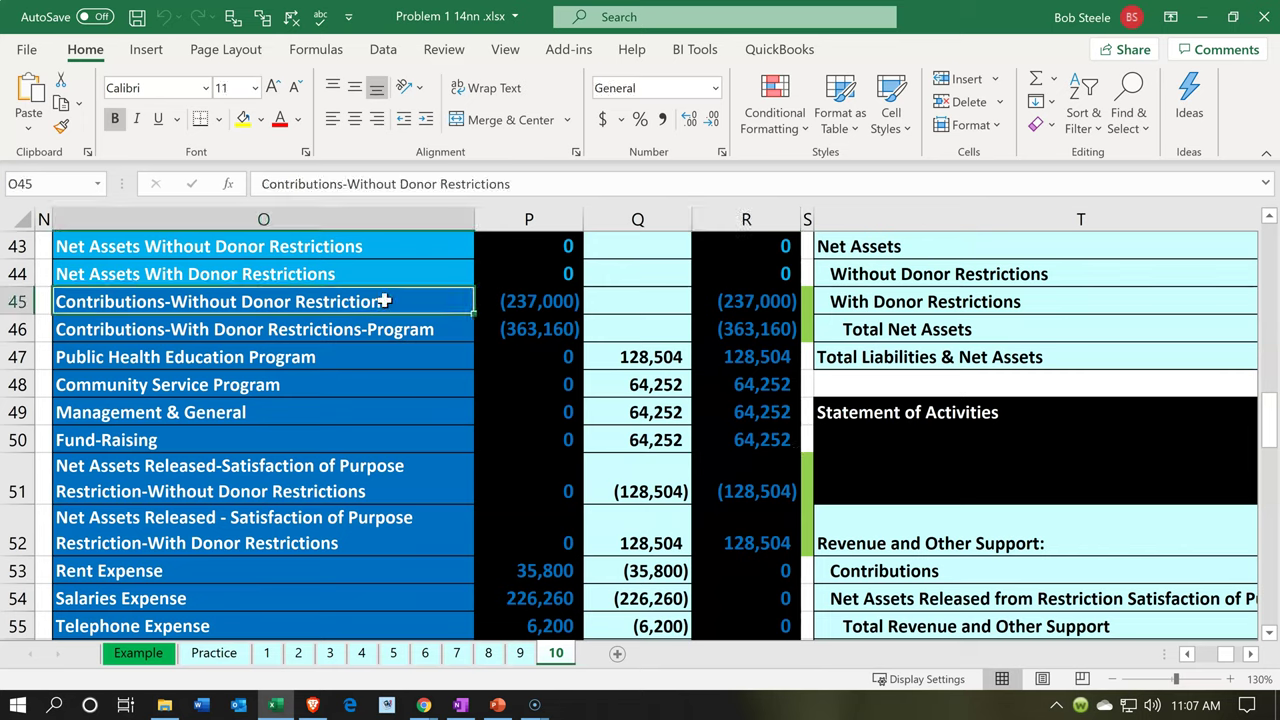
{"action": "key", "text": "Down"}
{"action": "left_click", "coordinate": [384, 301]}
{"action": "key", "text": "Down"}
{"action": "key", "text": "Right"}
{"action": "key", "text": "Right"}
{"action": "key", "text": "Right"}
{"action": "key", "text": "Right"}
{"action": "key", "text": "Right"}
{"action": "key", "text": "Right"}
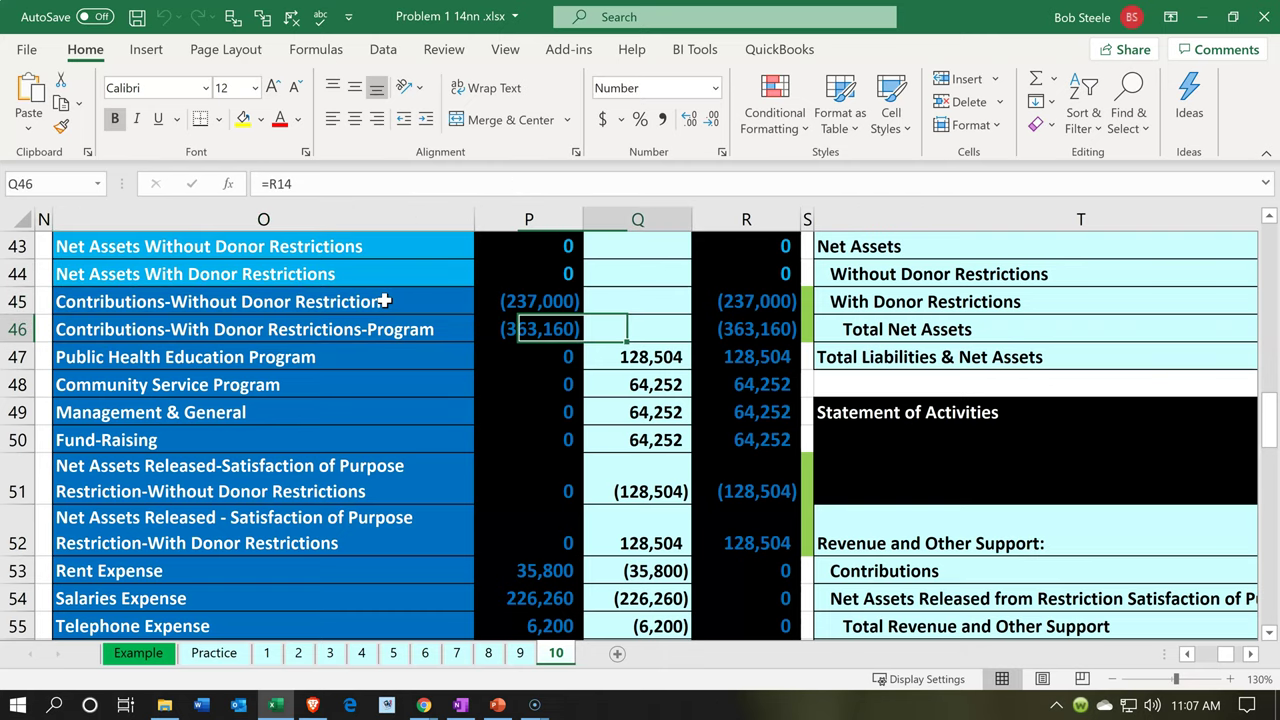
{"action": "key", "text": "Right"}
{"action": "key", "text": "Right"}
{"action": "key", "text": "Right"}
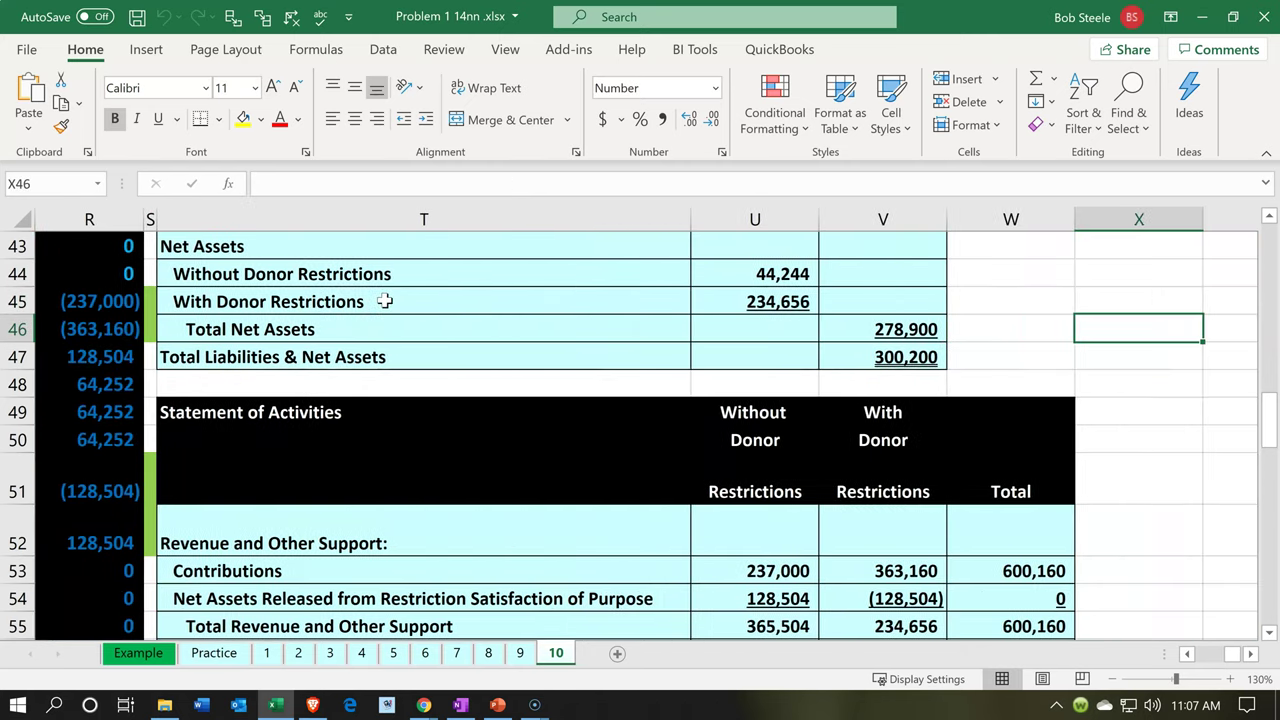
Review the Statement of Activities' donor restriction columns and its expense lines from Public Health Education Program to Fund-Raising.
{"action": "scroll", "coordinate": [384, 301], "scroll_direction": "down", "scroll_amount": 2}
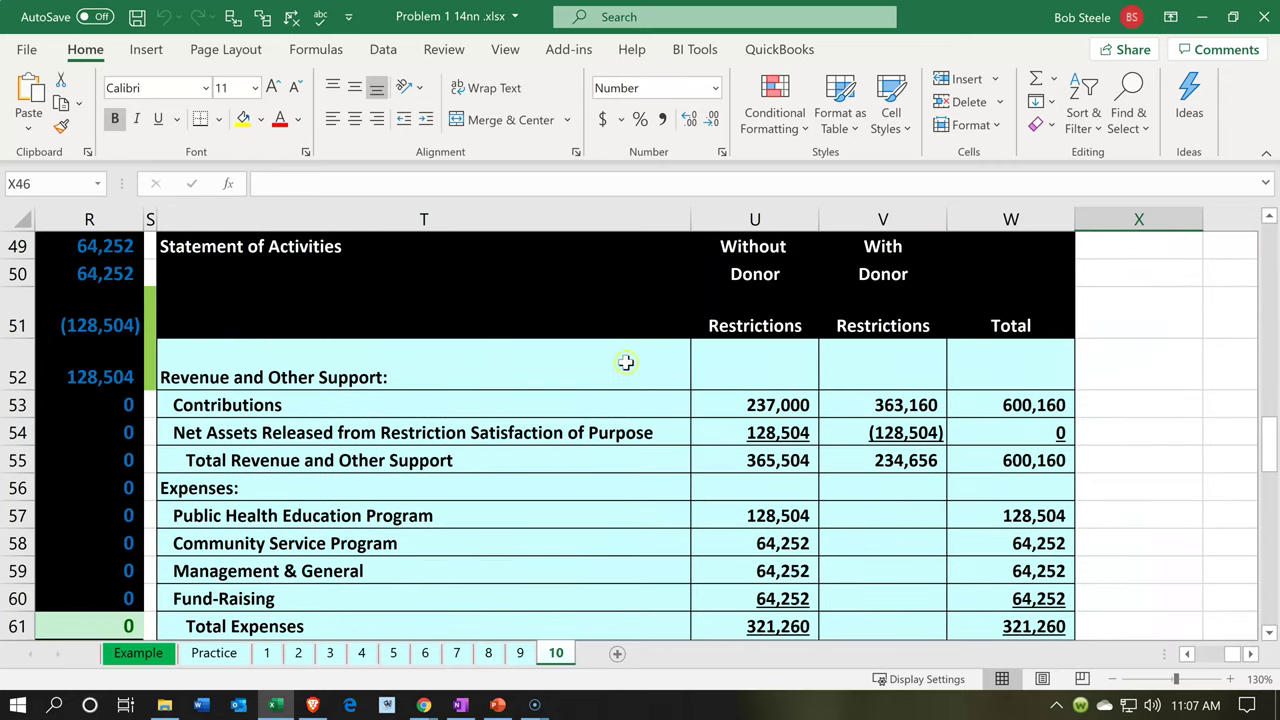
{"action": "left_click", "coordinate": [734, 326]}
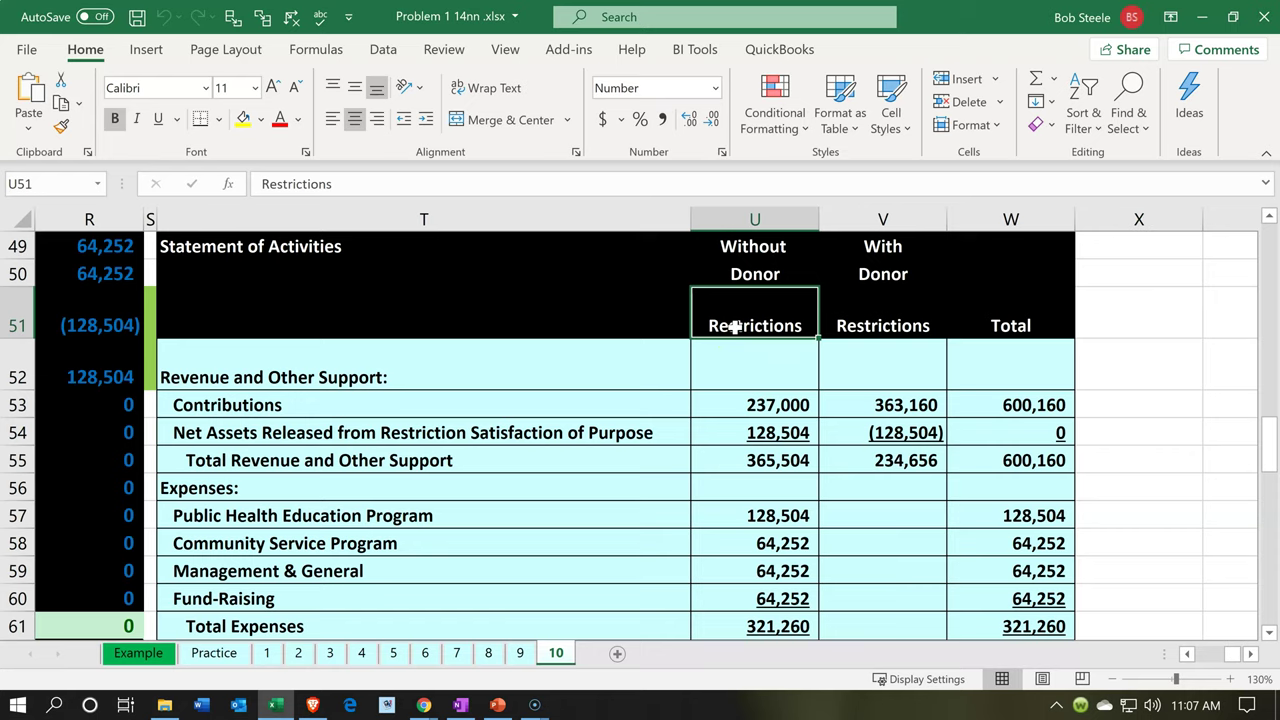
{"action": "key", "text": "Right"}
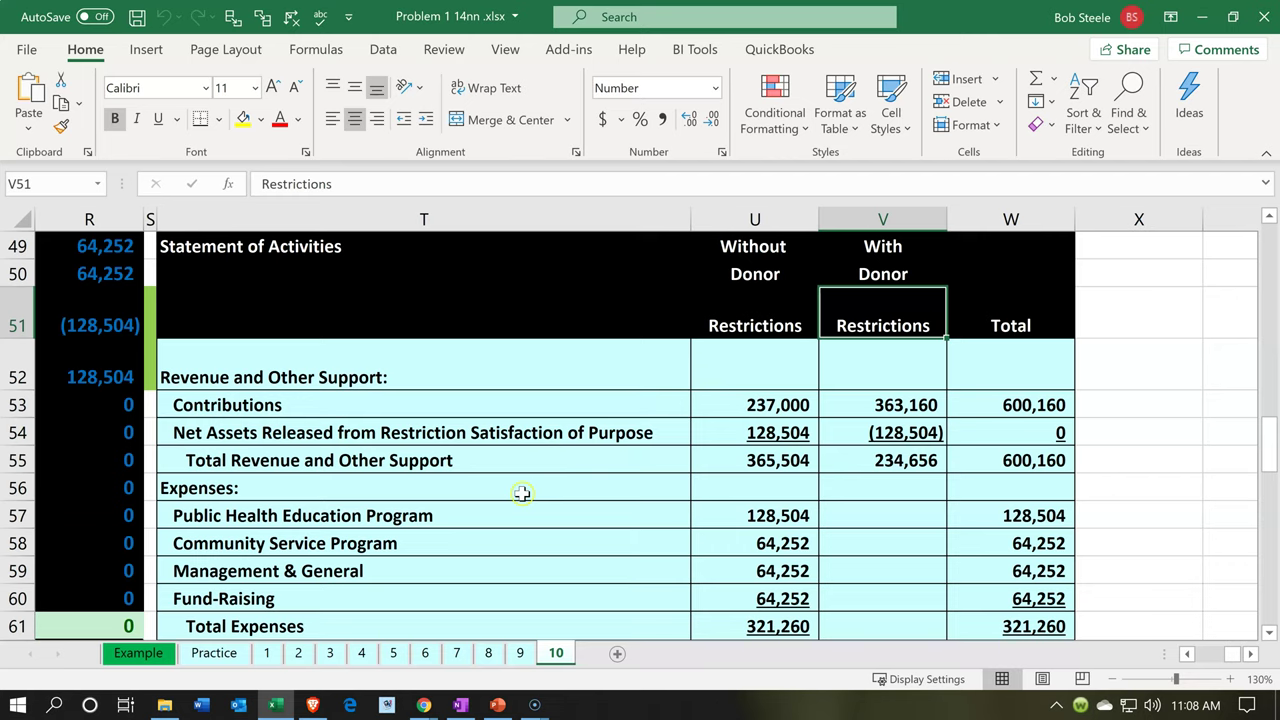
{"action": "left_click_drag", "start_coordinate": [508, 508], "coordinate": [498, 603]}
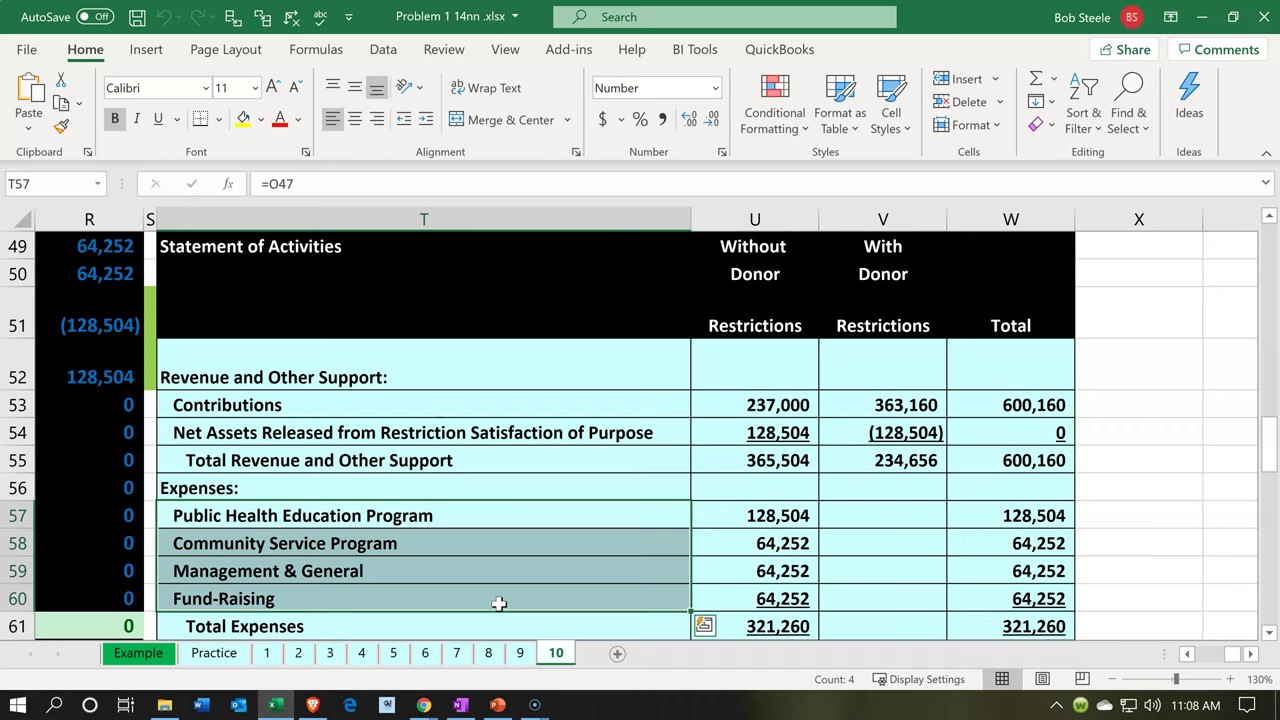
Examine the expense allocation table's lines from Rent to Depreciation Expense and its functional category headings.
{"action": "scroll", "coordinate": [498, 603], "scroll_direction": "up", "scroll_amount": 6}
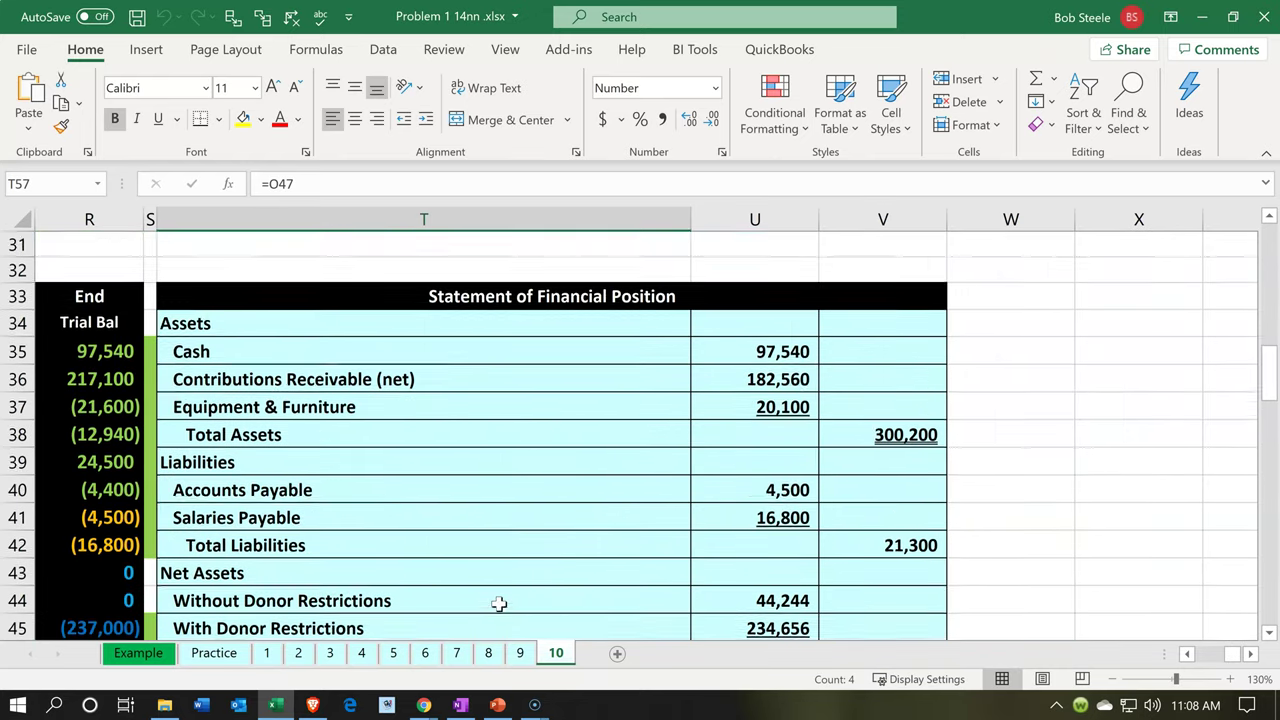
{"action": "scroll", "coordinate": [498, 603], "scroll_direction": "up", "scroll_amount": 2}
{"action": "scroll", "coordinate": [498, 603], "scroll_direction": "up", "scroll_amount": 3}
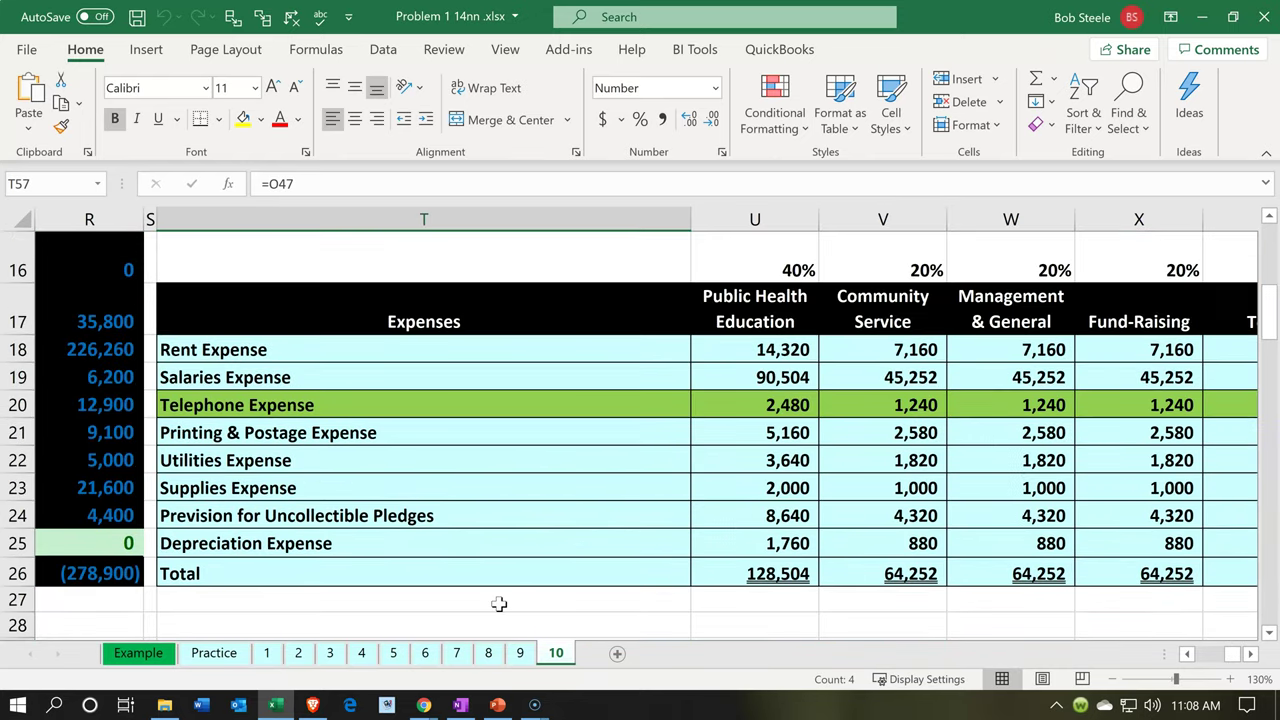
{"action": "left_click_drag", "start_coordinate": [429, 359], "coordinate": [426, 553]}
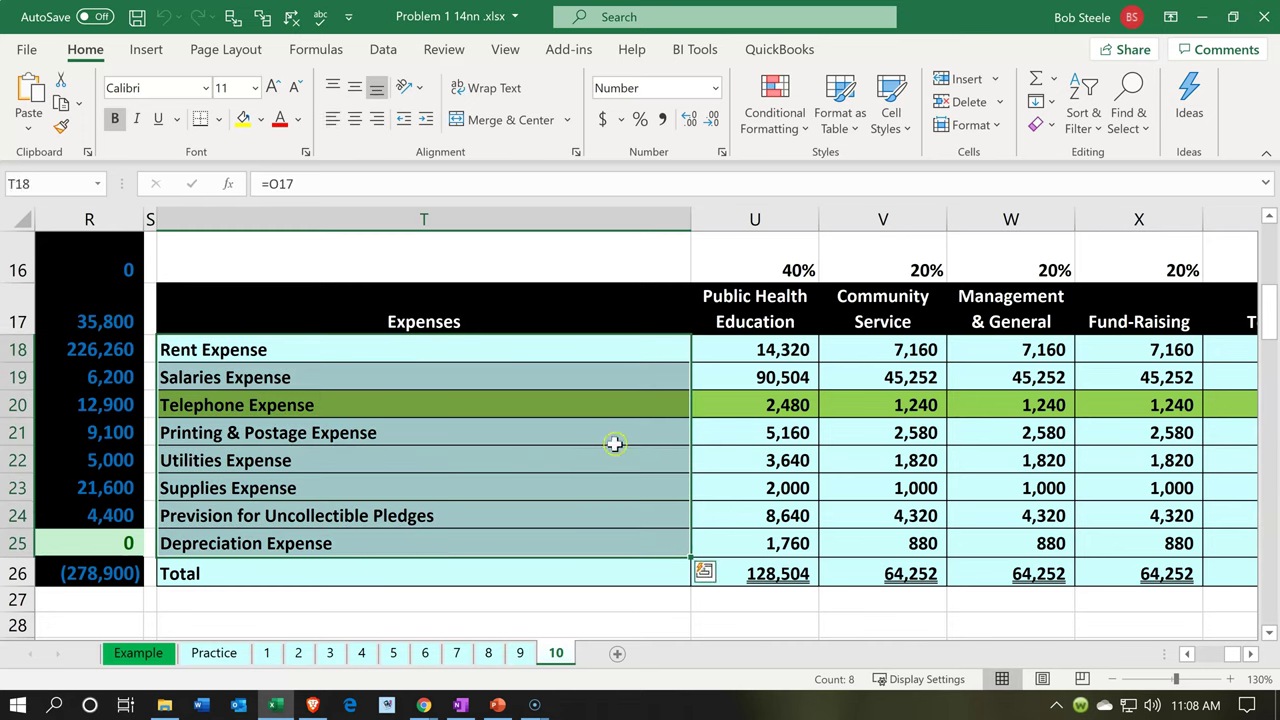
{"action": "left_click", "coordinate": [738, 321]}
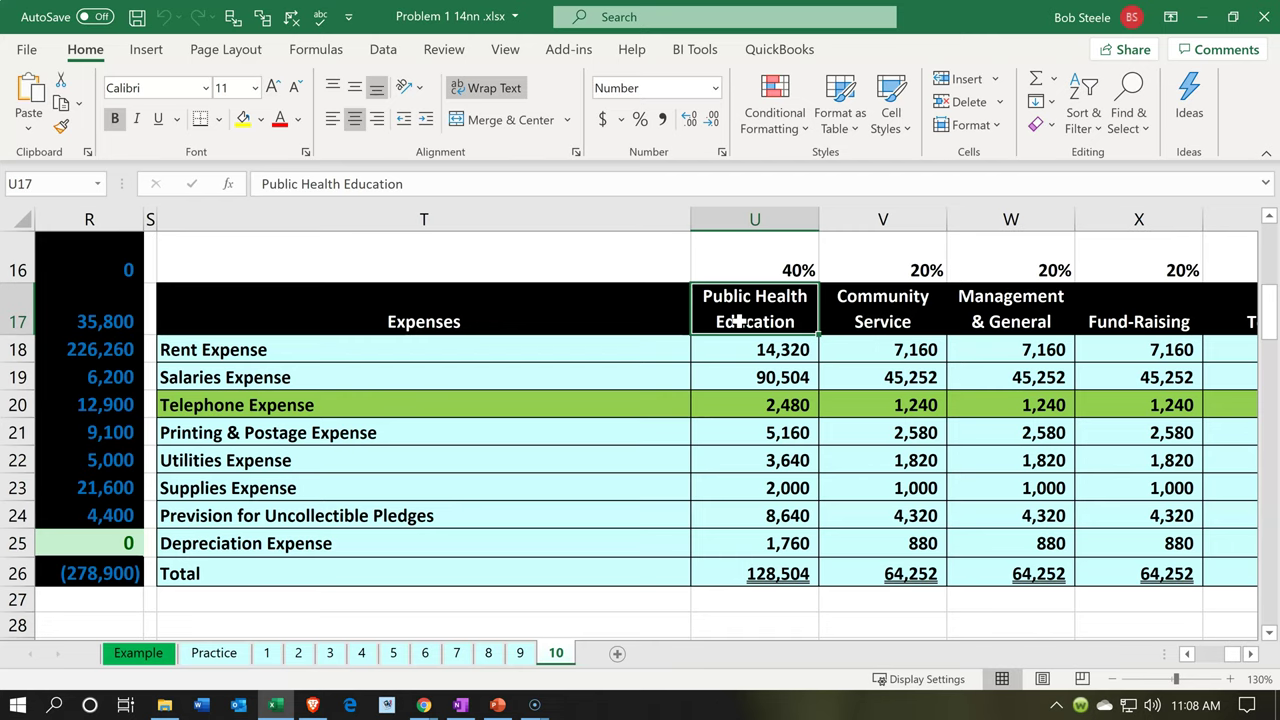
{"action": "key", "text": "Right"}
{"action": "key", "text": "Right"}
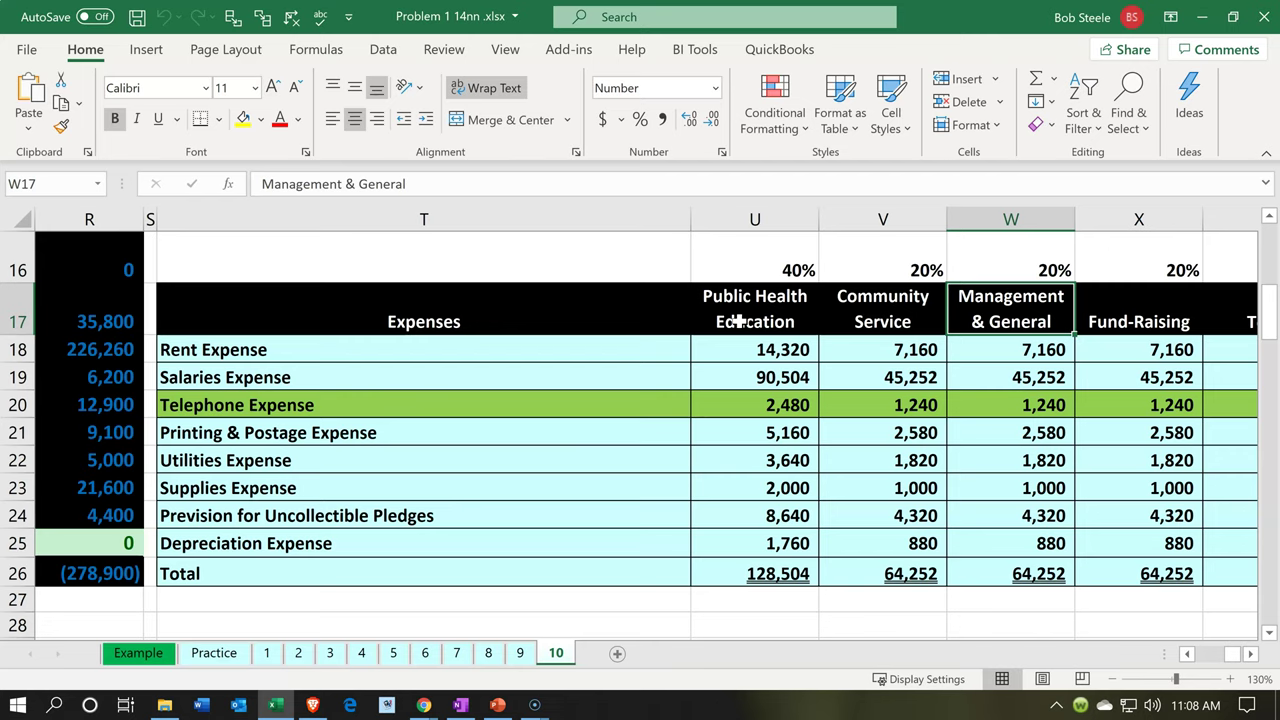
Inspect the Rent Expense row's allocation formulas, the Community Service heading and the Public Health Education percentage.
{"action": "key", "text": "Down"}
{"action": "key", "text": "Left"}
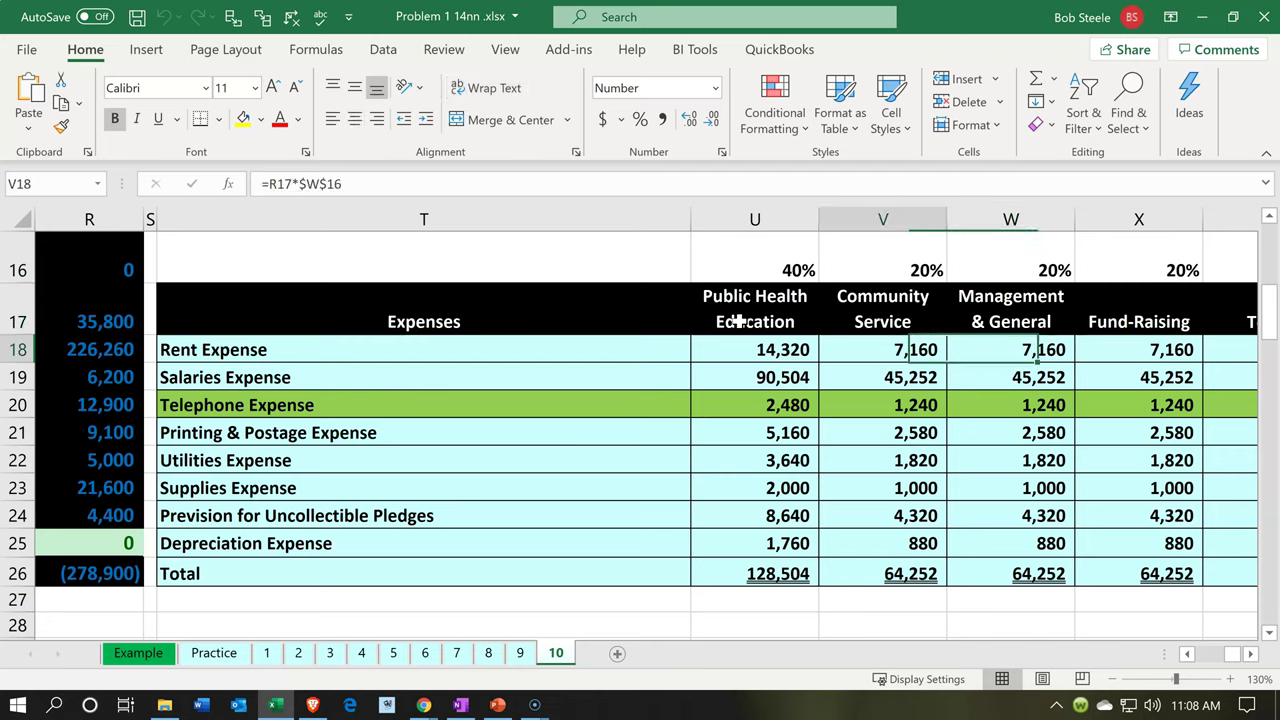
{"action": "key", "text": "Left"}
{"action": "key", "text": "Left"}
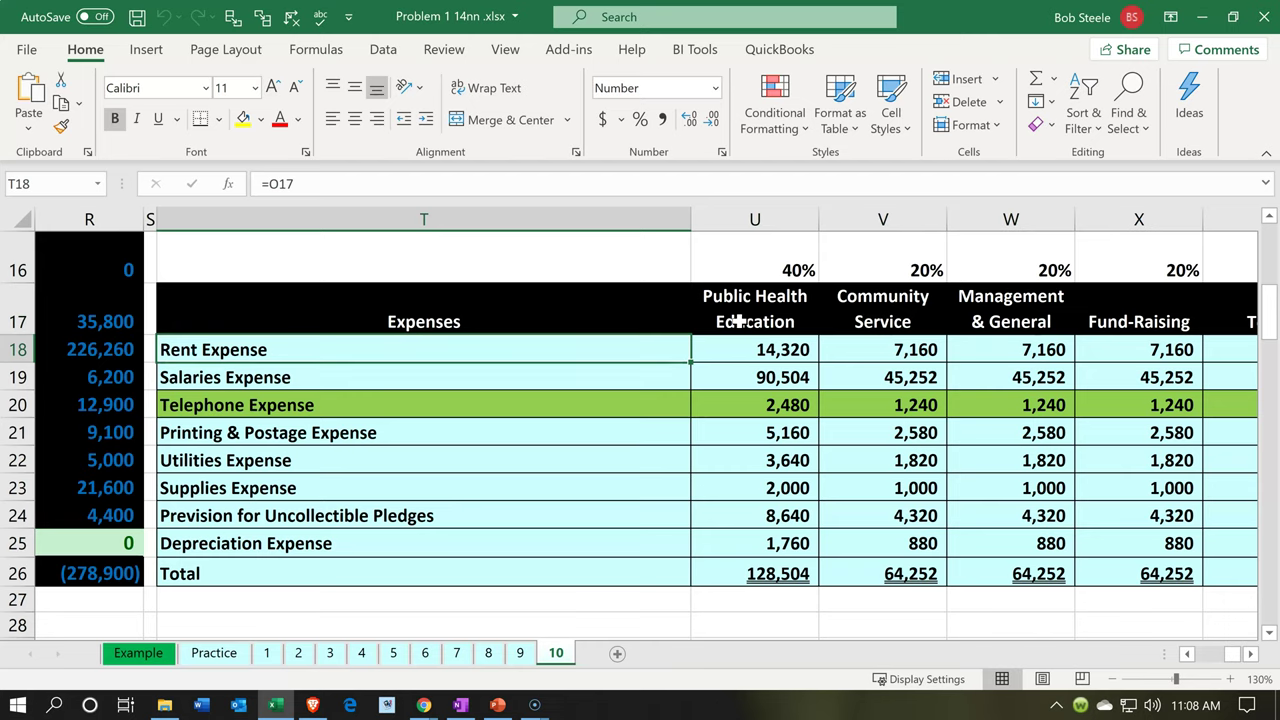
{"action": "key", "text": "Right"}
{"action": "key", "text": "Right"}
{"action": "key", "text": "Up"}
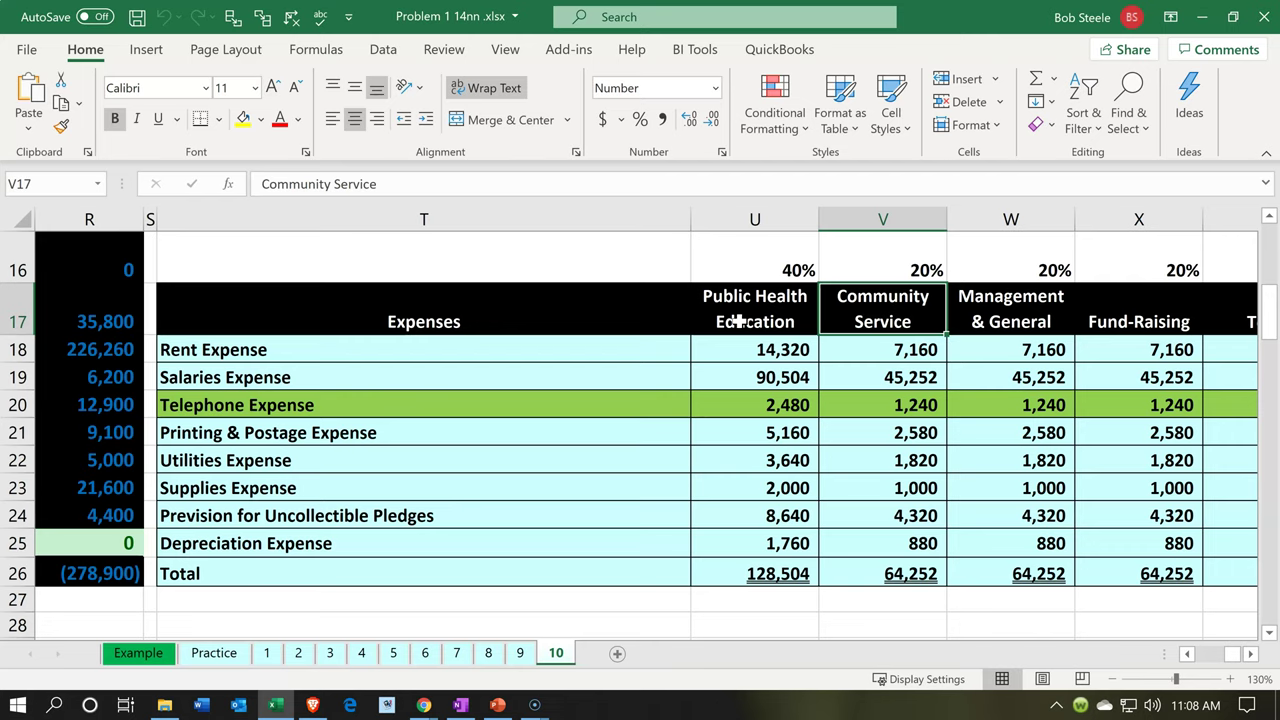
{"action": "key", "text": "Up"}
{"action": "key", "text": "Left"}
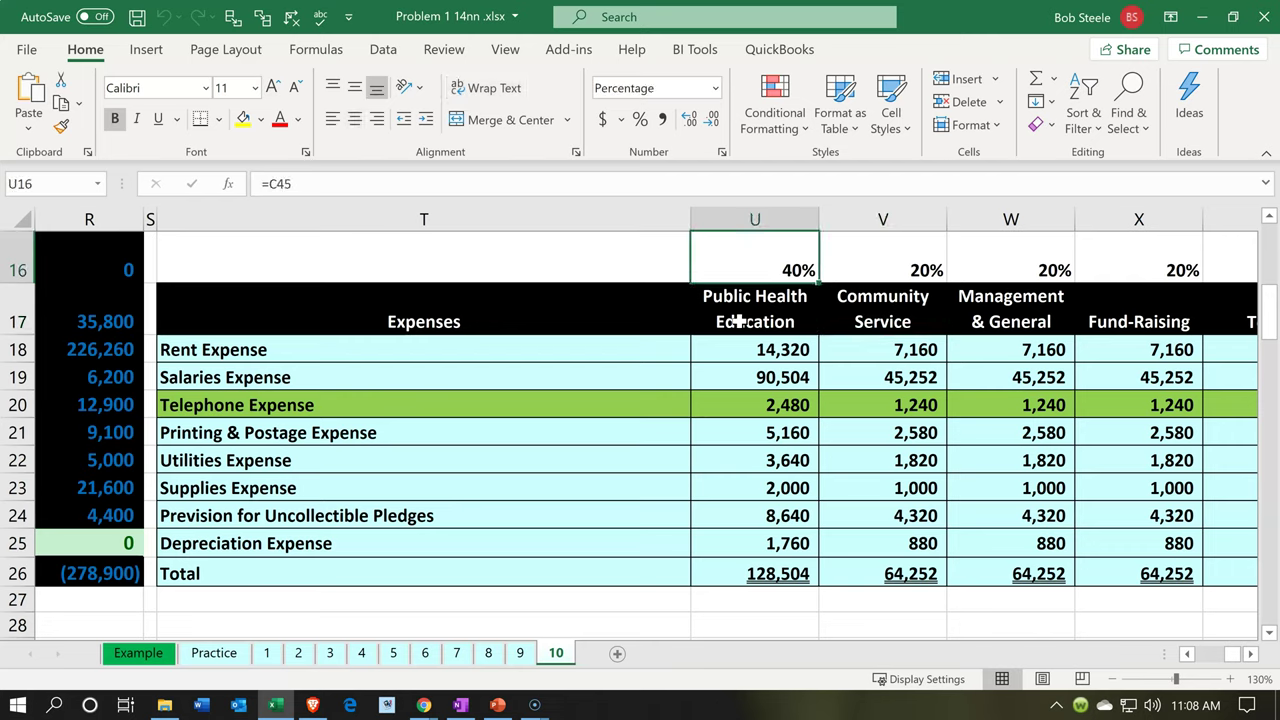
Compare the allocation percentages for Public Health Education, Community Service, Management & General and Fund-Raising.
{"action": "key", "text": "Right"}
{"action": "key", "text": "Right"}
{"action": "key", "text": "Right"}
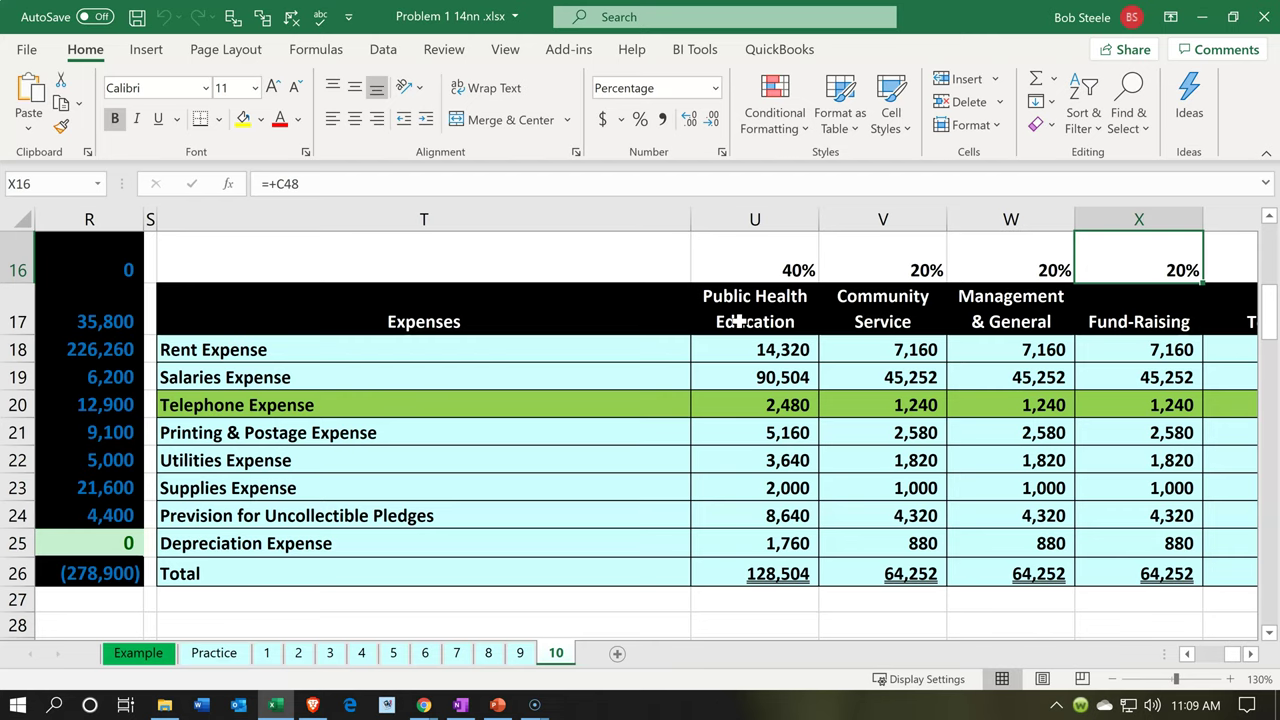
{"action": "key", "text": "Left"}
{"action": "key", "text": "Left"}
{"action": "key", "text": "Left"}
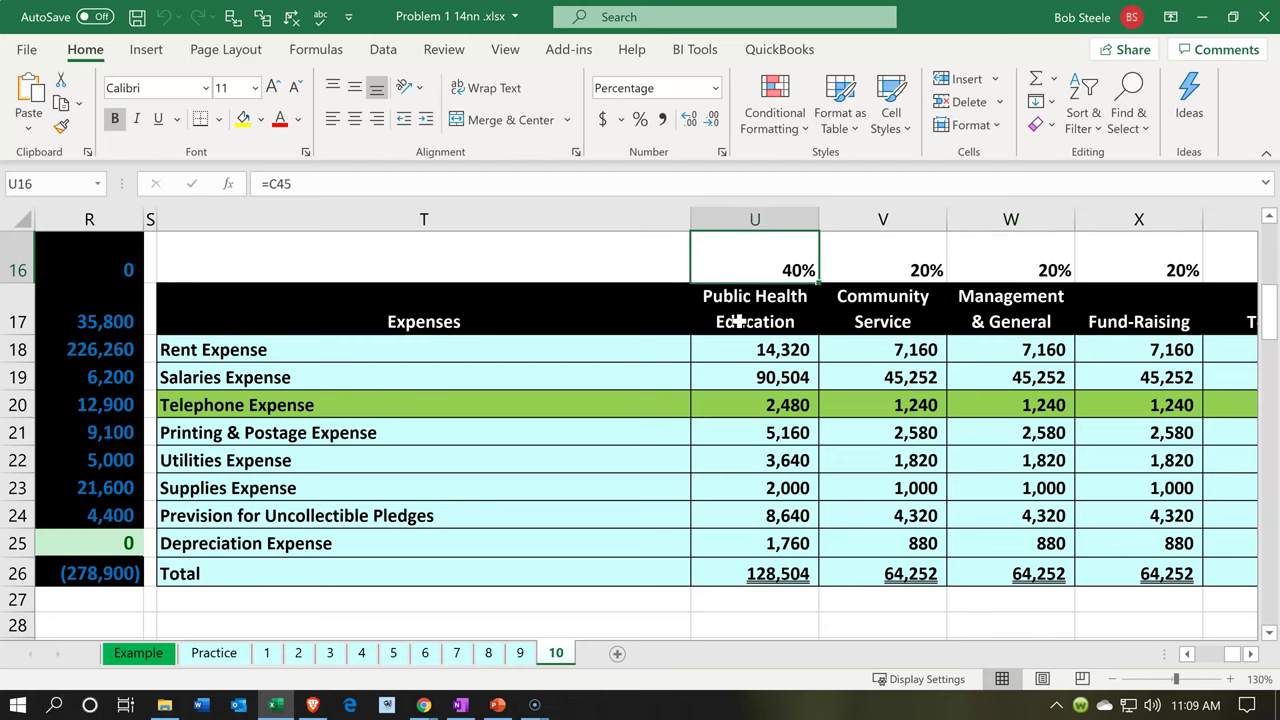
{"action": "key", "text": "Right"}
{"action": "key", "text": "Right"}
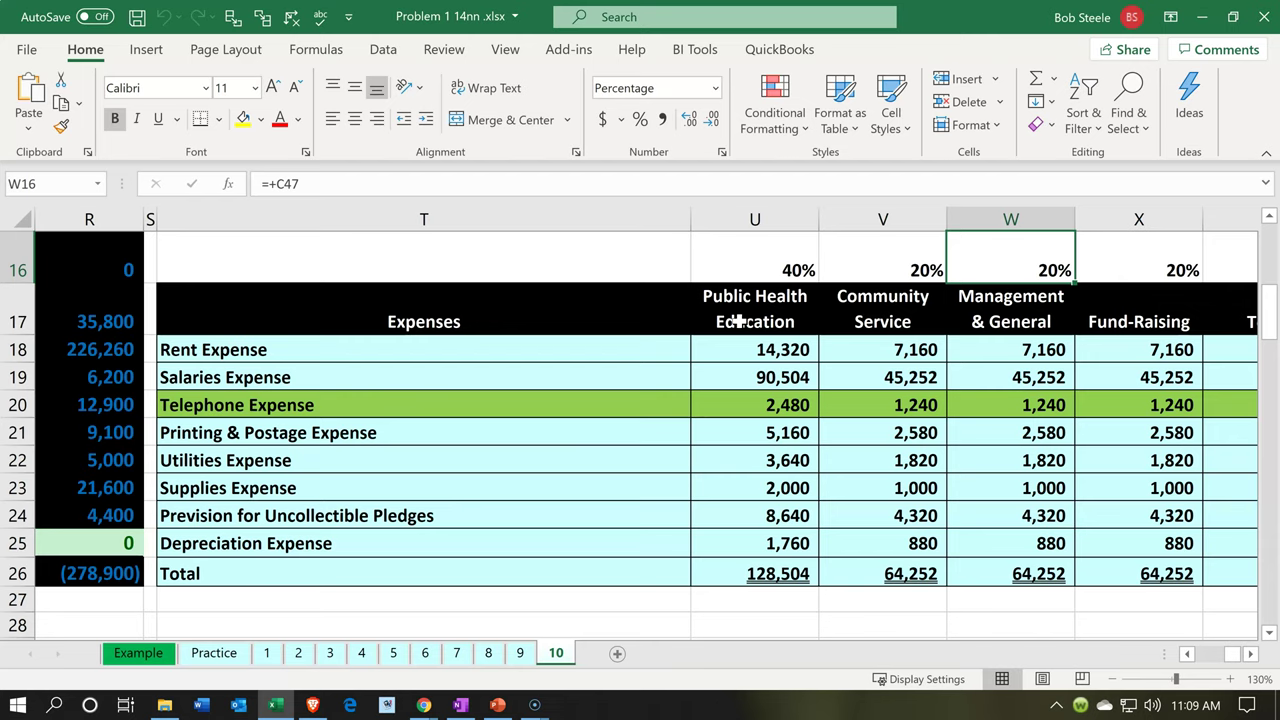
{"action": "key", "text": "Right"}
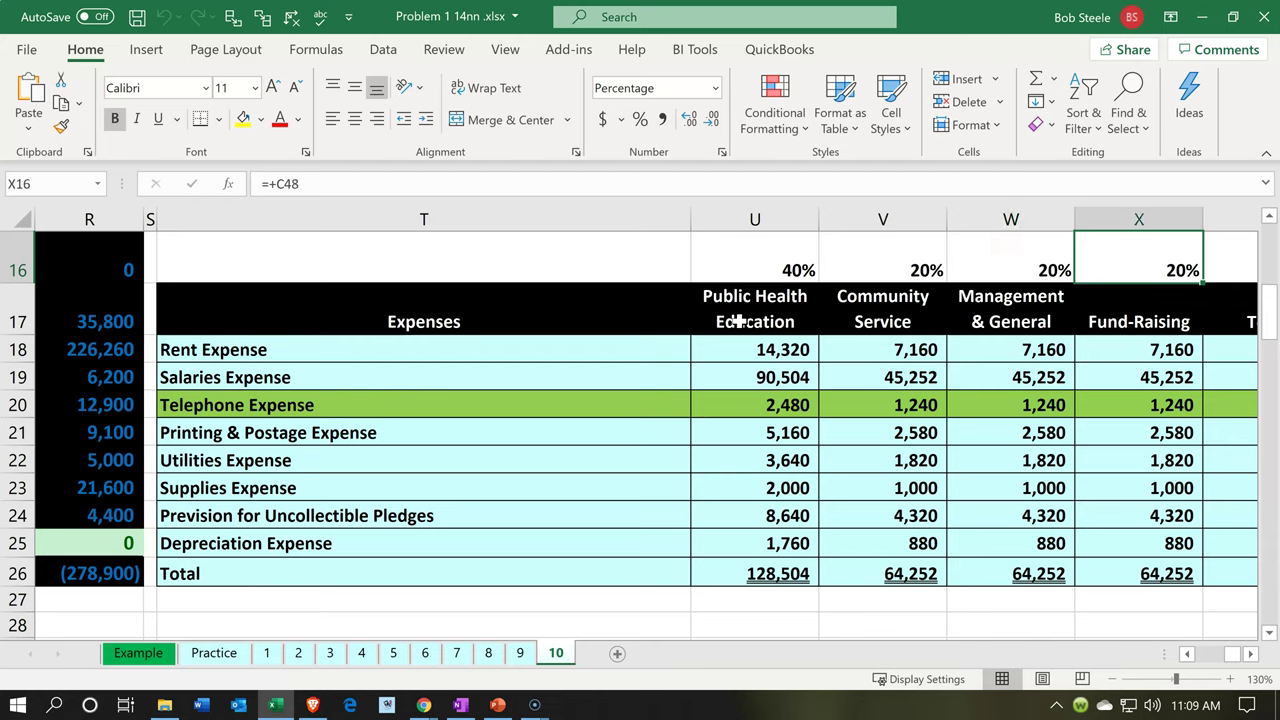
{"action": "key", "text": "Left"}
{"action": "key", "text": "Left"}
{"action": "key", "text": "Left"}
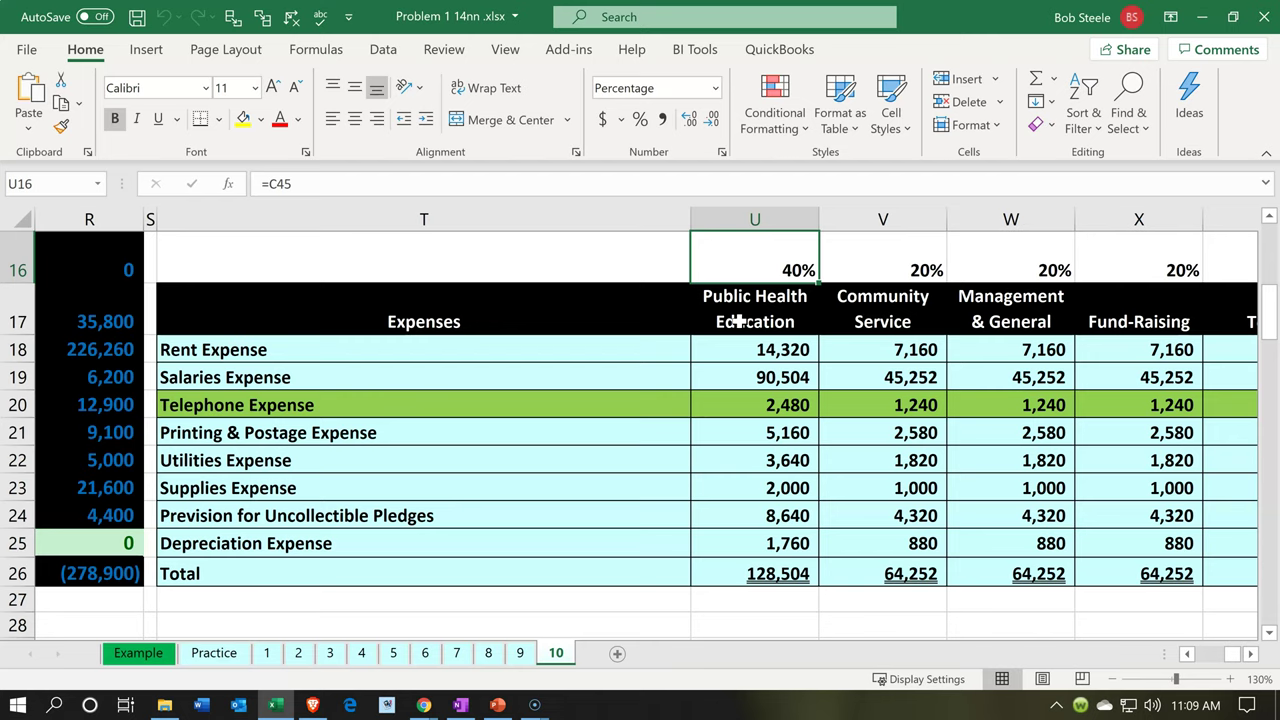
{"action": "key", "text": "Right"}
{"action": "key", "text": "Right"}
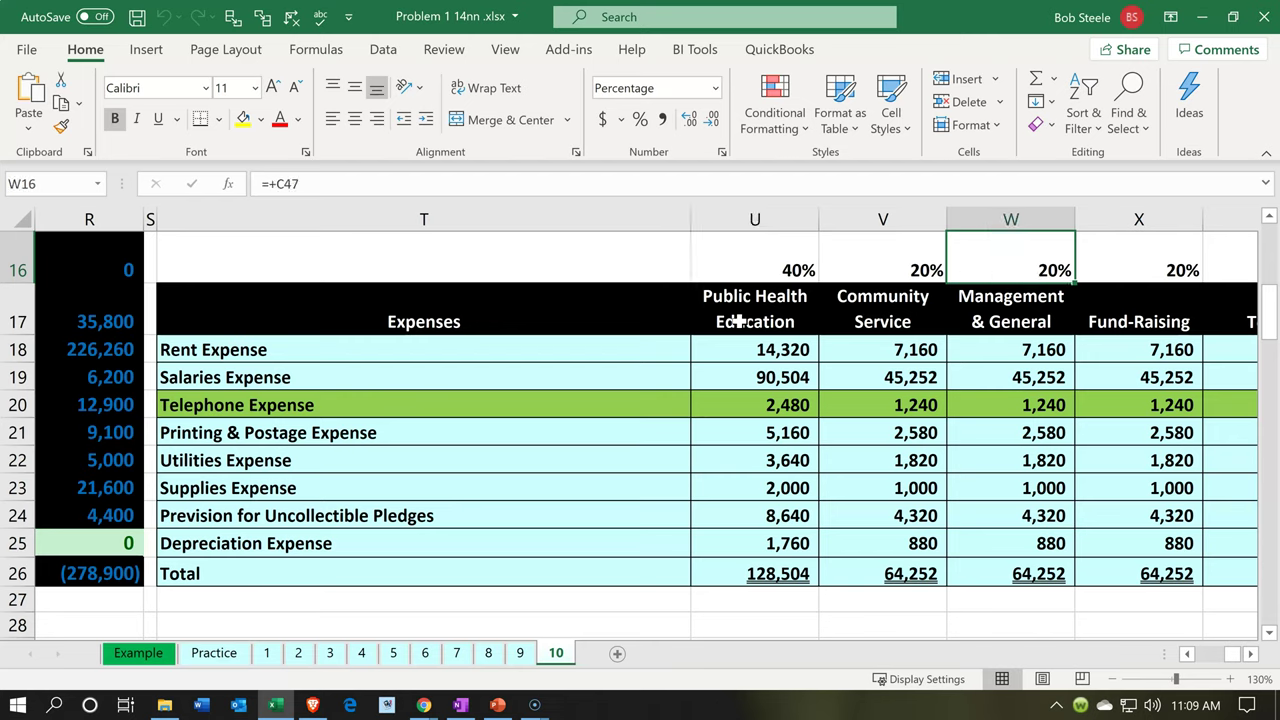
{"action": "key", "text": "Right"}
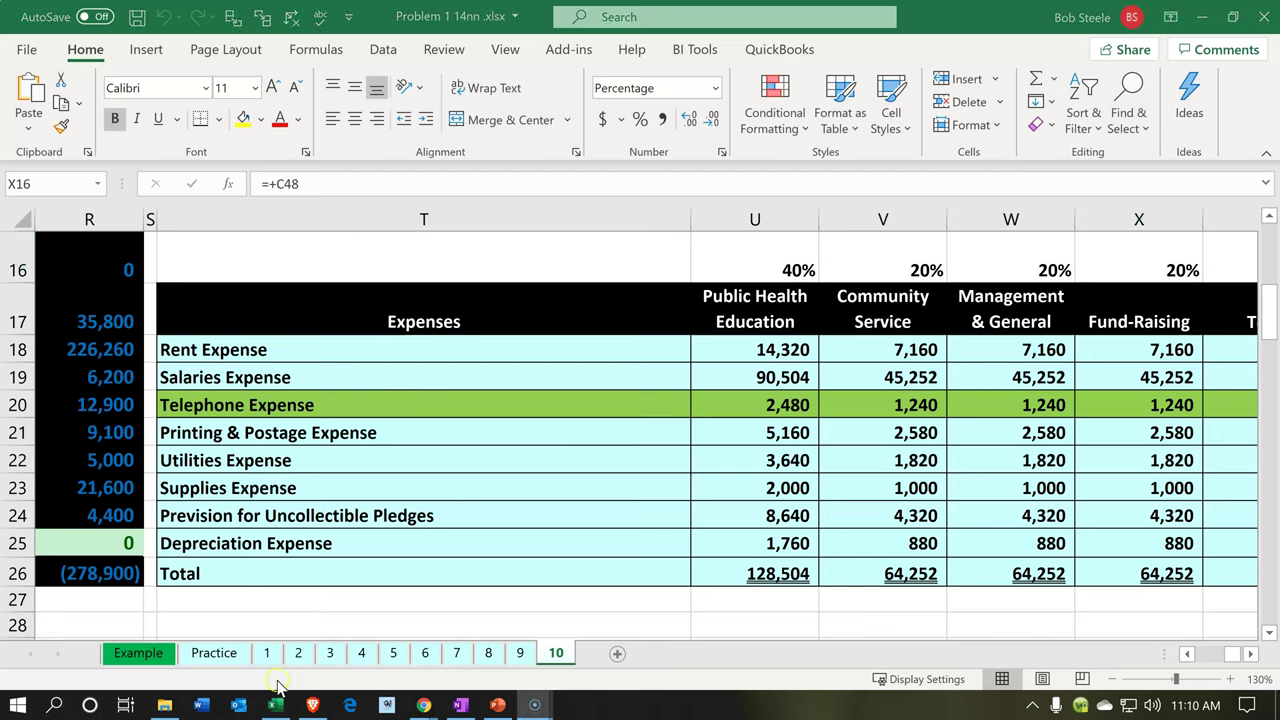
Switch to Xero in the browser and open the Income Statement Worksheet report.
{"action": "left_click", "coordinate": [276, 707]}
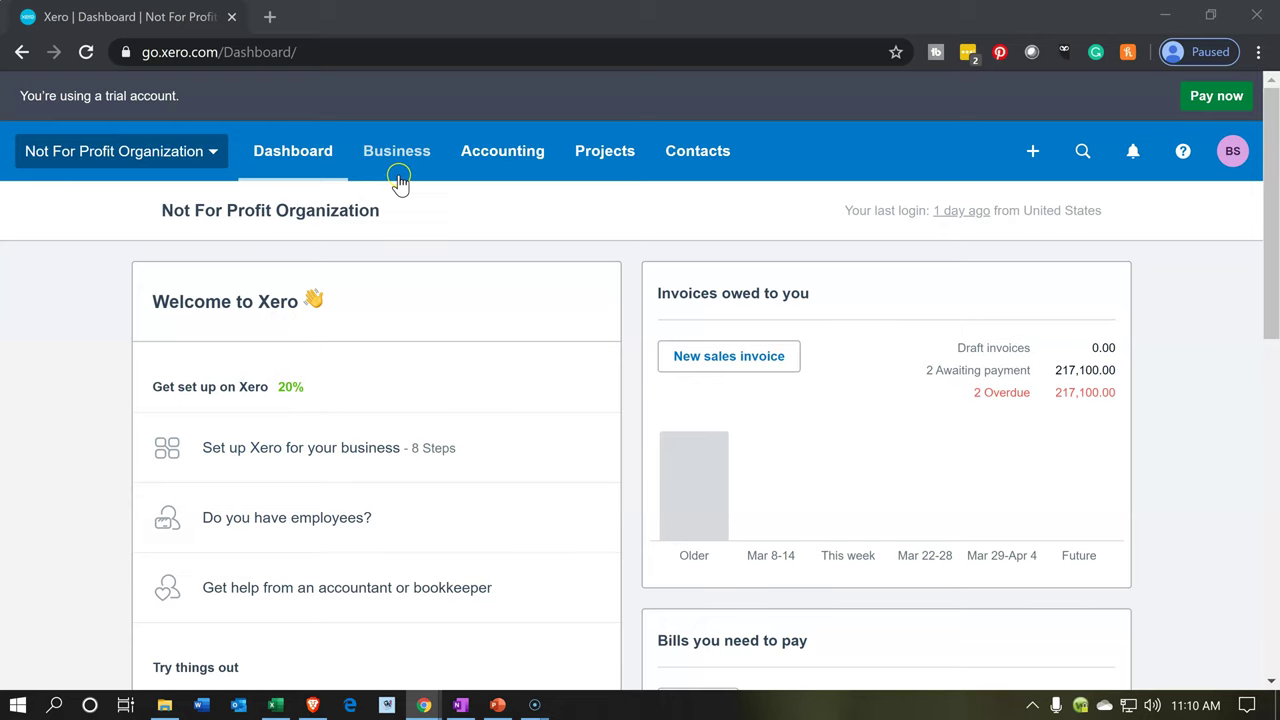
{"action": "left_click", "coordinate": [470, 160]}
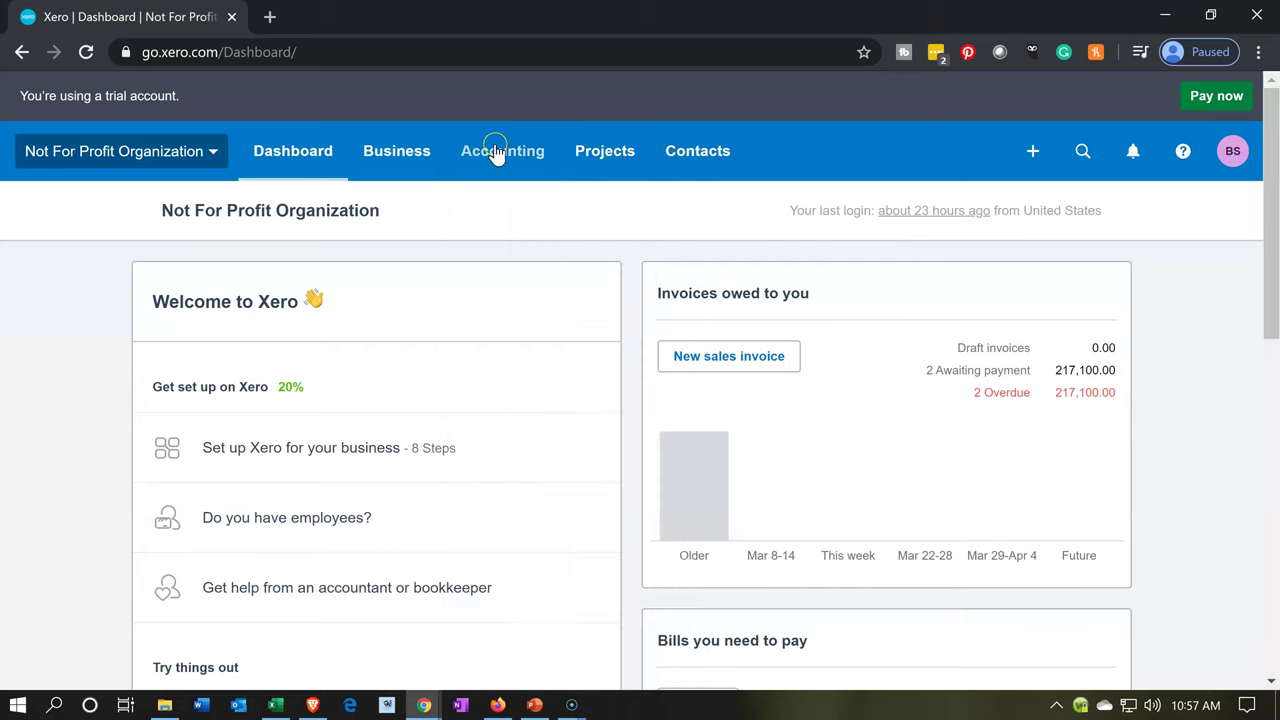
{"action": "left_click", "coordinate": [492, 150]}
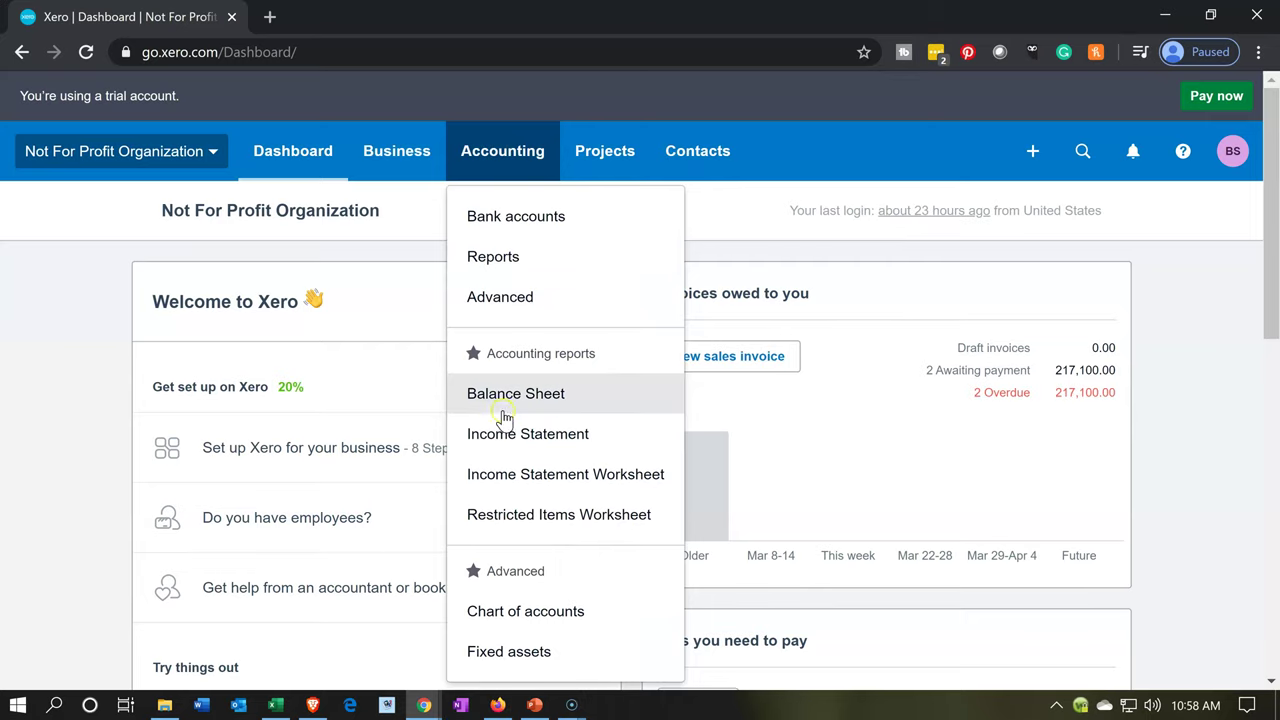
{"action": "left_click", "coordinate": [512, 471]}
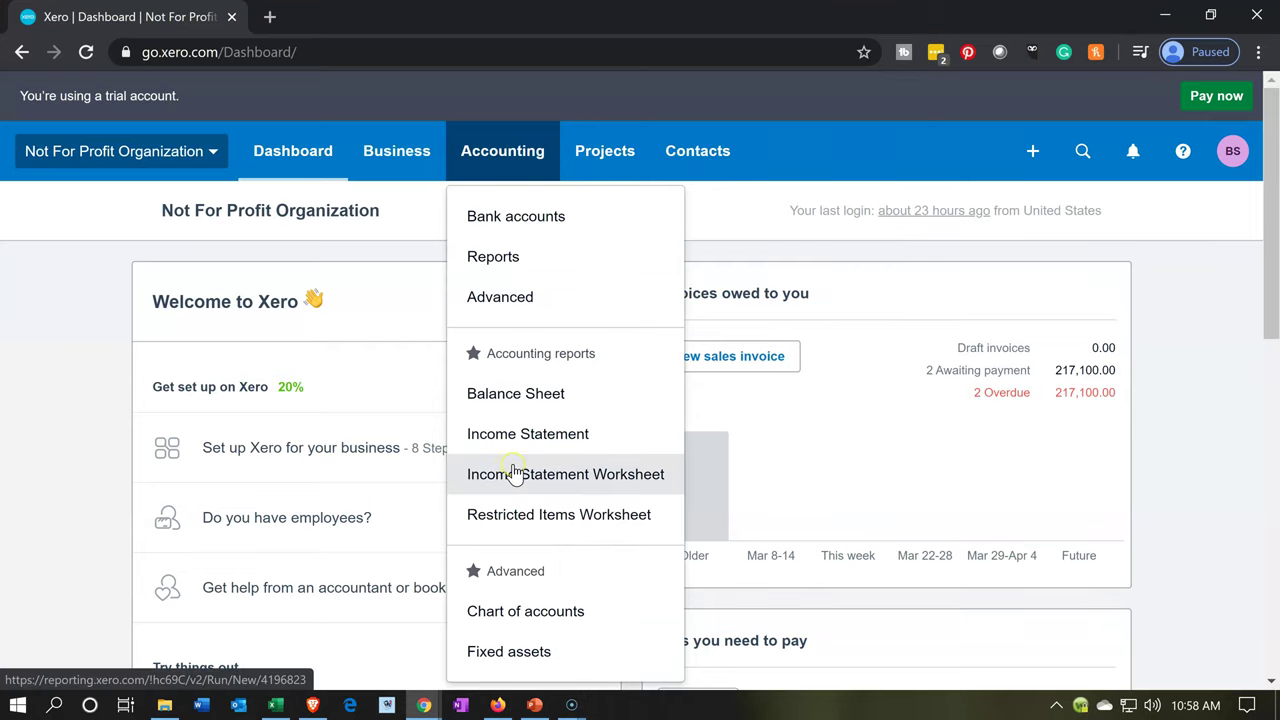
{"action": "left_click", "coordinate": [527, 494]}
{"action": "left_click", "coordinate": [528, 495]}
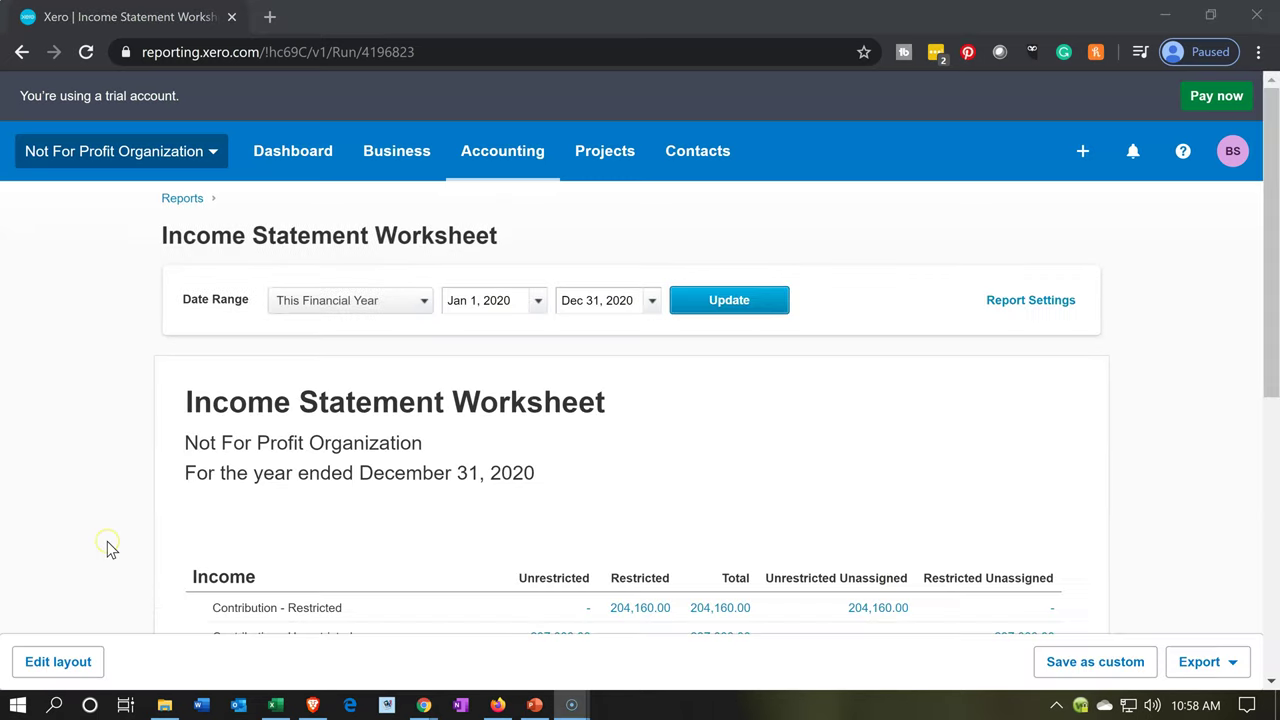
Enlarge the Income Statement Worksheet and review its Income and Operating Expenses sections by restriction column.
{"action": "key", "text": "ctrl+plus"}
{"action": "key", "text": "ctrl+plus"}
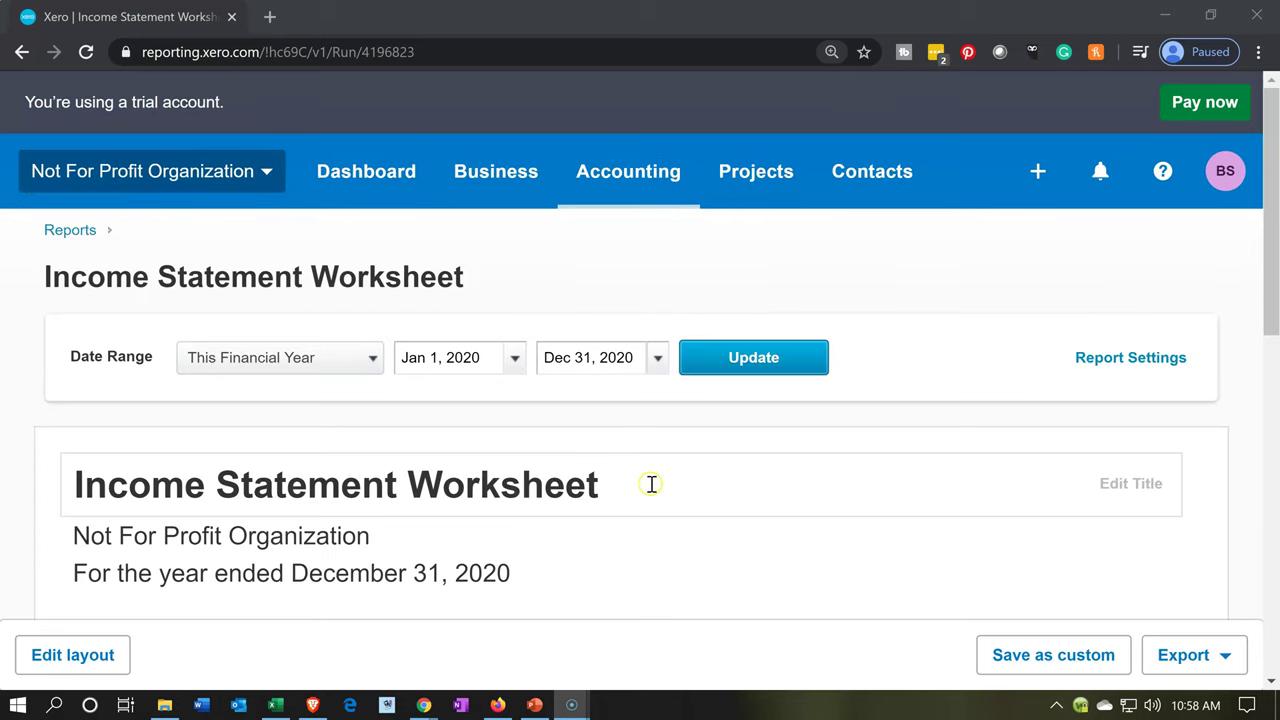
{"action": "scroll", "coordinate": [651, 484], "scroll_direction": "down", "scroll_amount": 1}
{"action": "scroll", "coordinate": [651, 484], "scroll_direction": "down", "scroll_amount": 5}
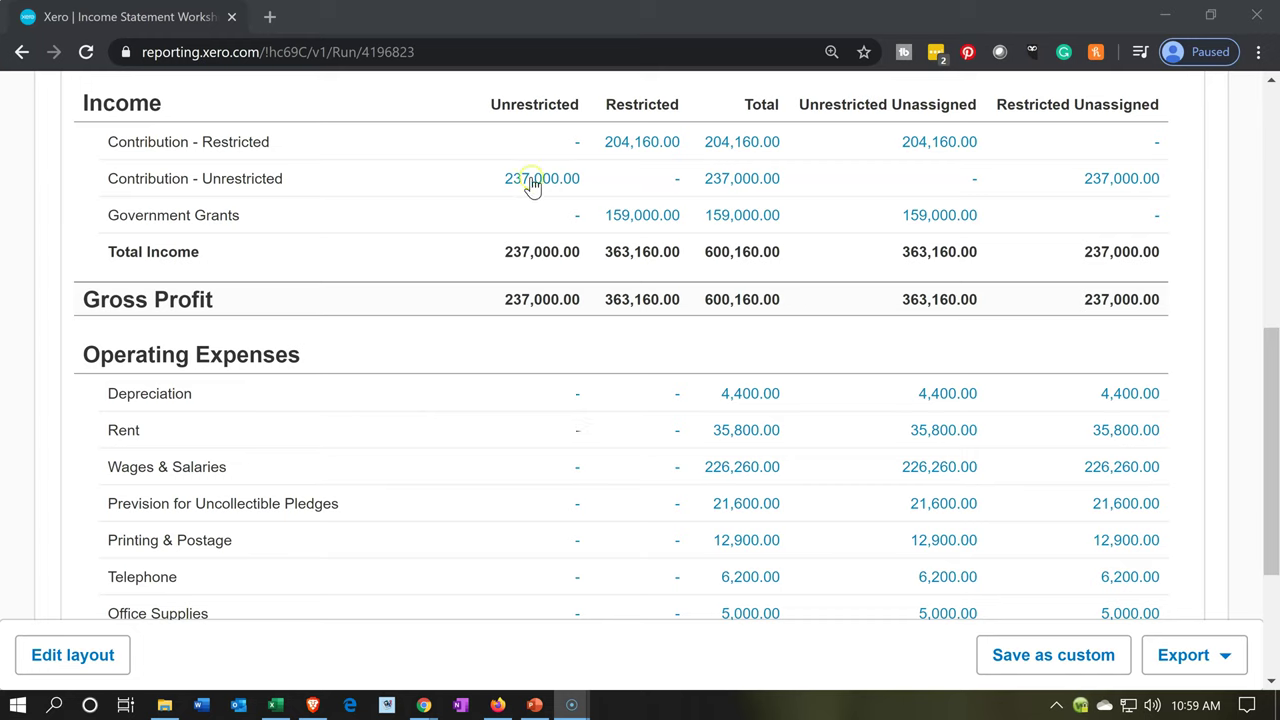
Open the account transactions behind the Depreciation amount in the Income Statement Worksheet and review the depreciation entry.
{"action": "left_click", "coordinate": [522, 138]}
{"action": "left_click", "coordinate": [908, 416]}
{"action": "left_click", "coordinate": [561, 420]}
{"action": "left_click", "coordinate": [565, 427]}
{"action": "left_click", "coordinate": [938, 395]}
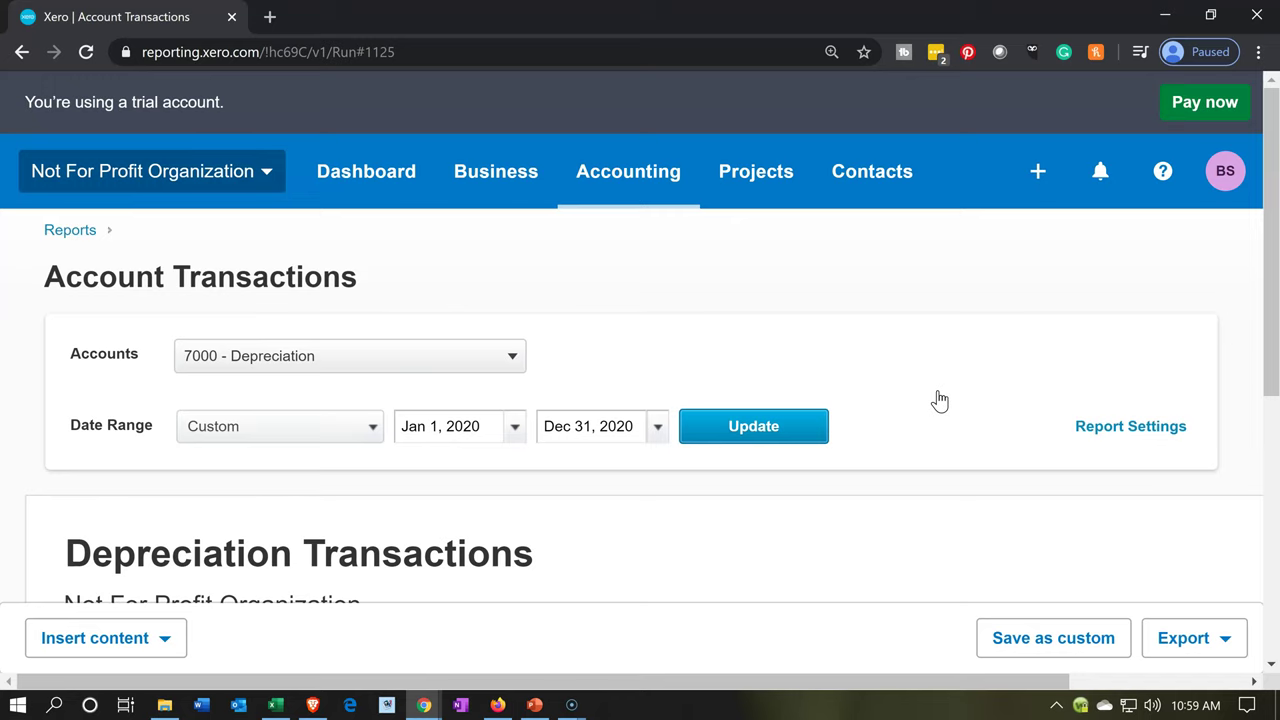
{"action": "scroll", "coordinate": [940, 400], "scroll_direction": "down", "scroll_amount": 3}
{"action": "scroll", "coordinate": [940, 400], "scroll_direction": "down", "scroll_amount": 2}
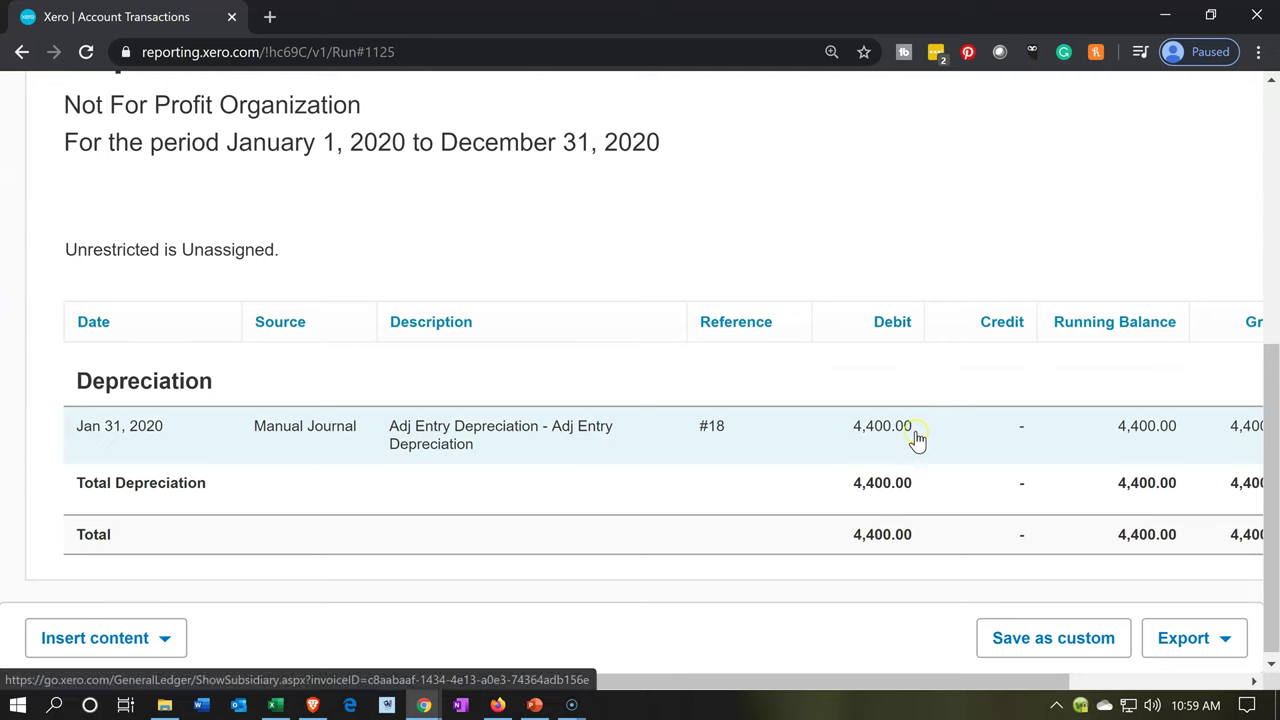
{"action": "scroll", "coordinate": [877, 517], "scroll_direction": "up", "scroll_amount": 5}
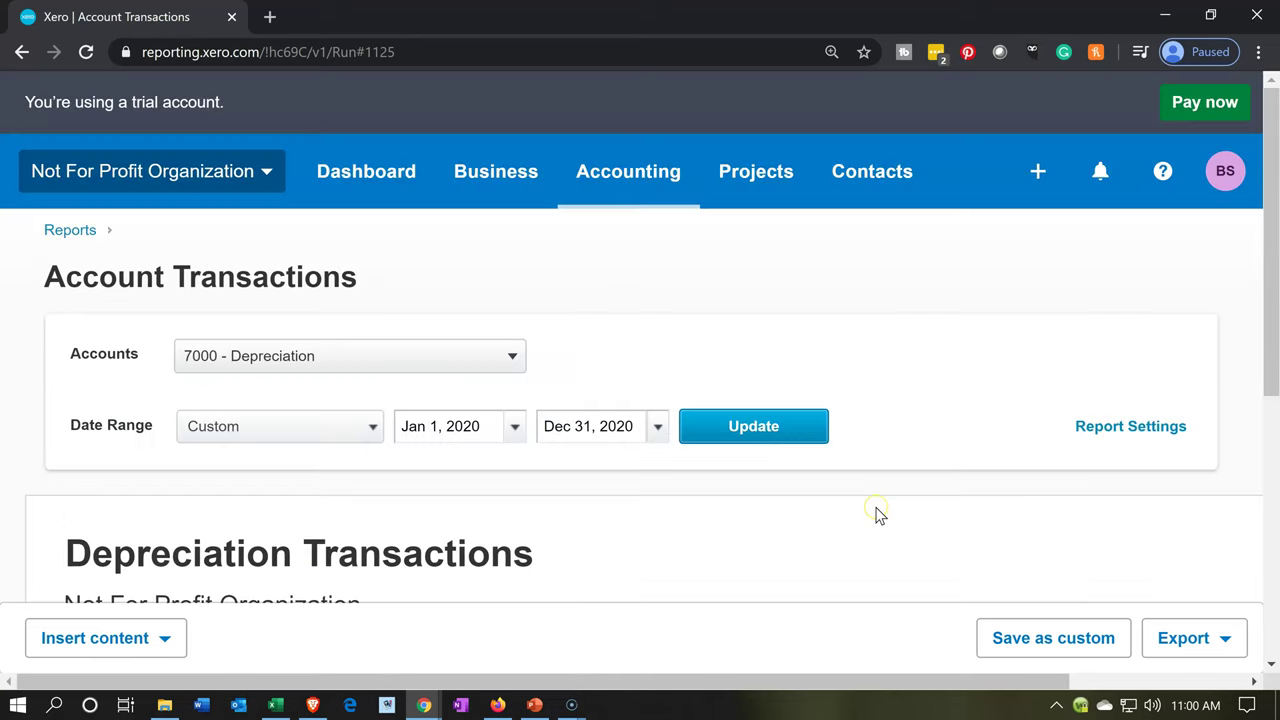
{"action": "scroll", "coordinate": [877, 517], "scroll_direction": "down", "scroll_amount": 5}
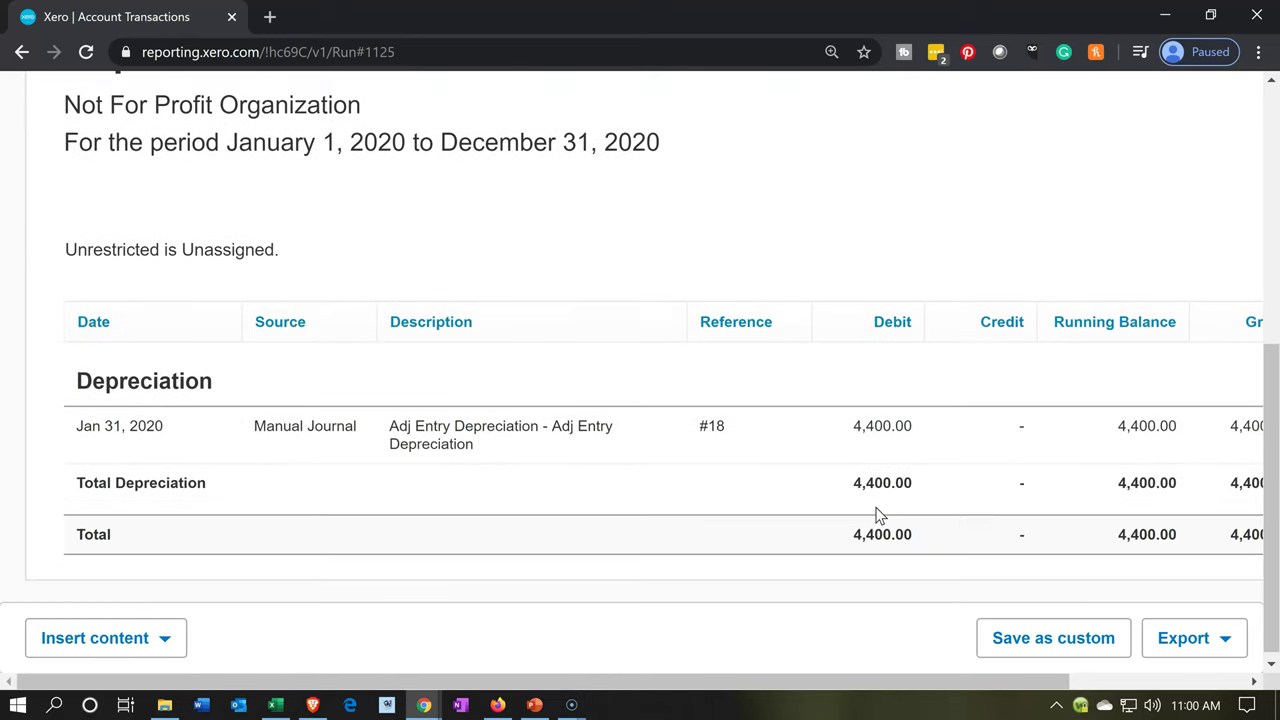
Open the depreciation adjusting entry's manual journal and switch it to editing.
{"action": "left_click", "coordinate": [872, 436]}
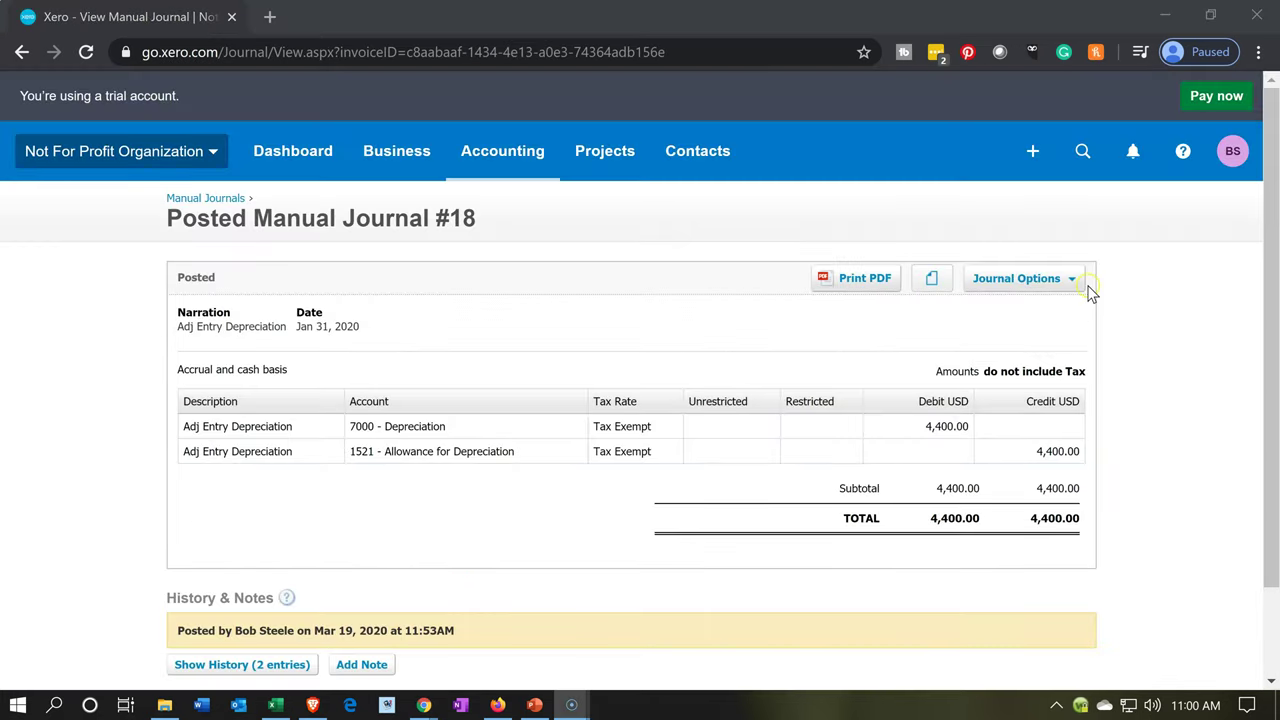
{"action": "left_click", "coordinate": [1079, 291]}
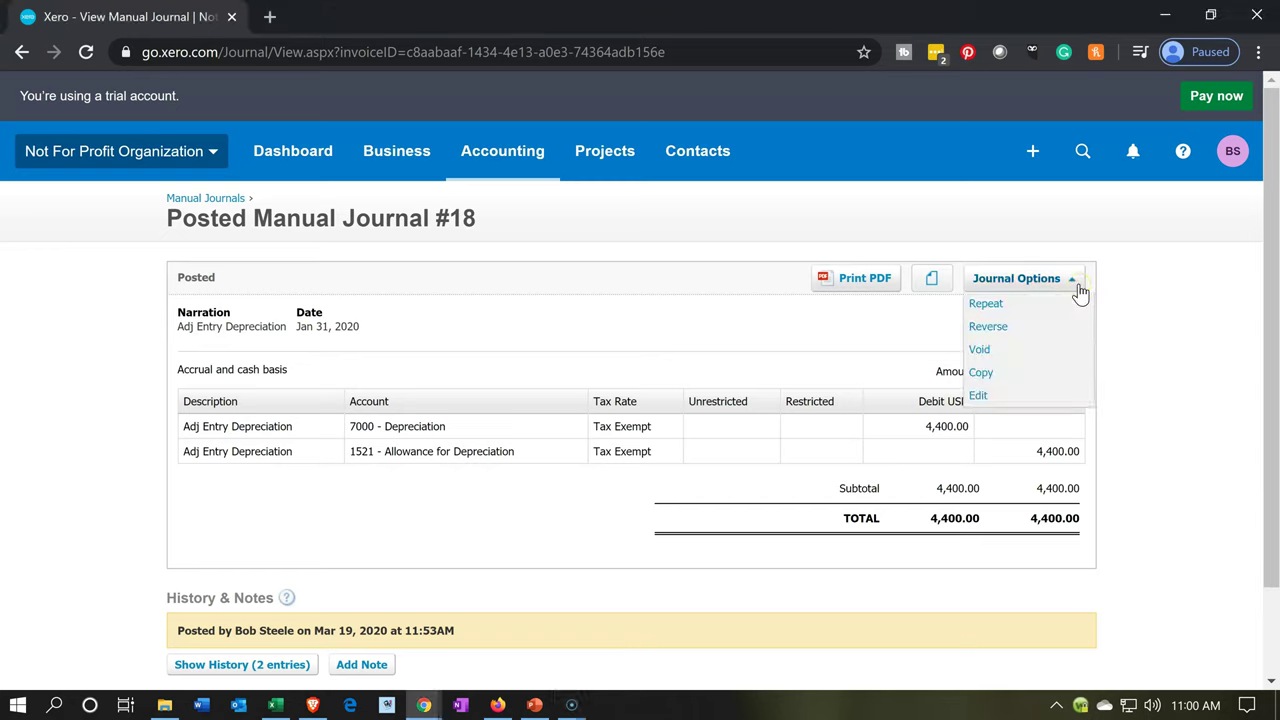
{"action": "left_click", "coordinate": [994, 398]}
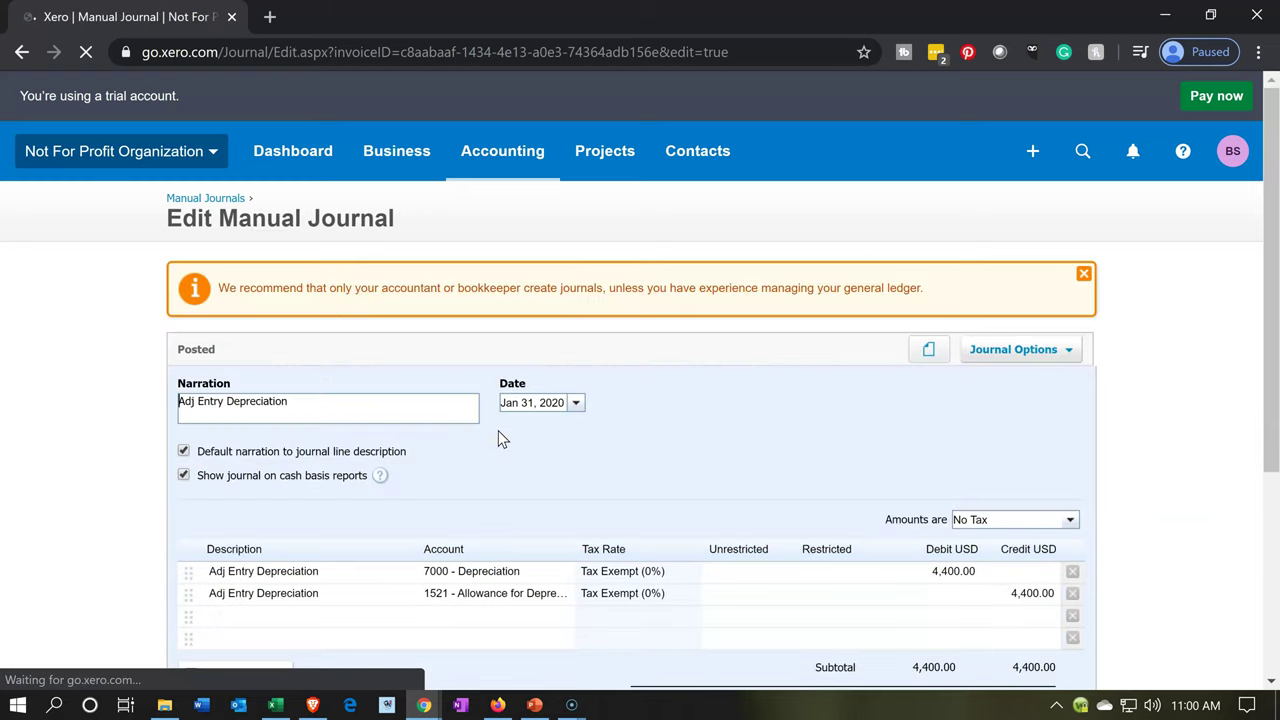
Add a third and a fourth journal line described Adj Entry Depreciation, both using account 7000 - Depreciation.
{"action": "scroll", "coordinate": [498, 436], "scroll_direction": "down", "scroll_amount": 1}
{"action": "left_click", "coordinate": [287, 527]}
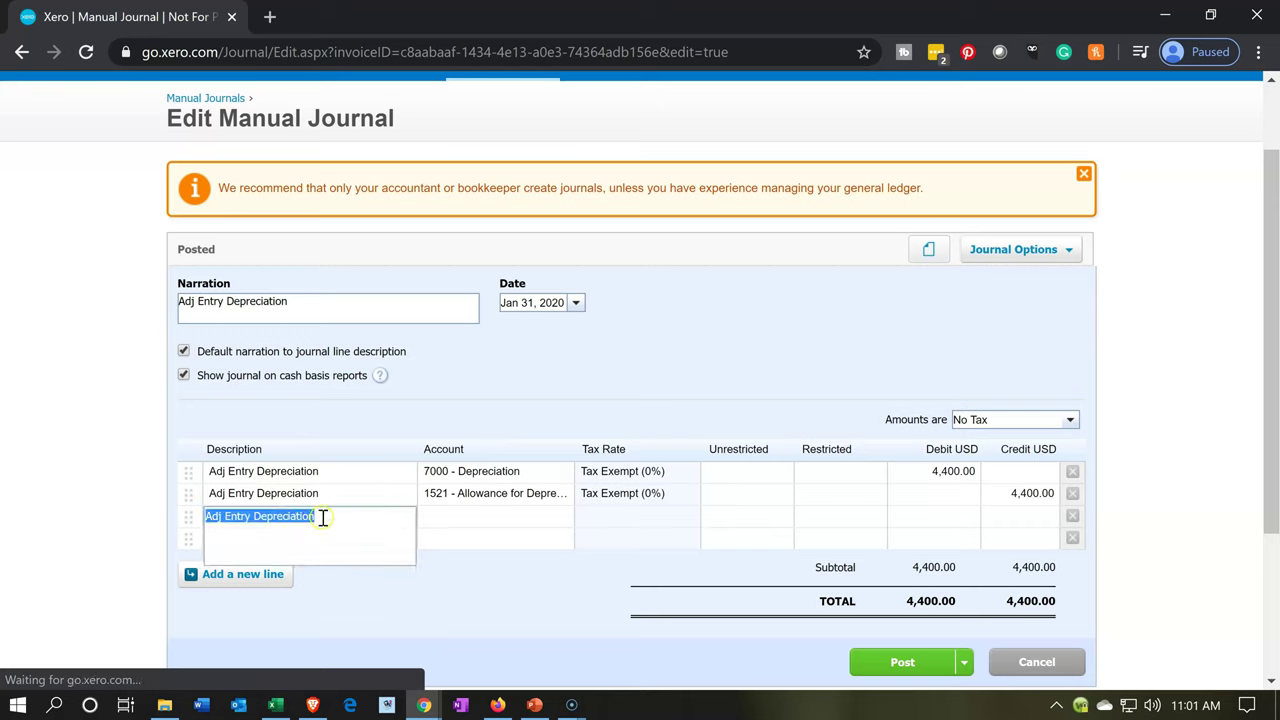
{"action": "left_click", "coordinate": [466, 520]}
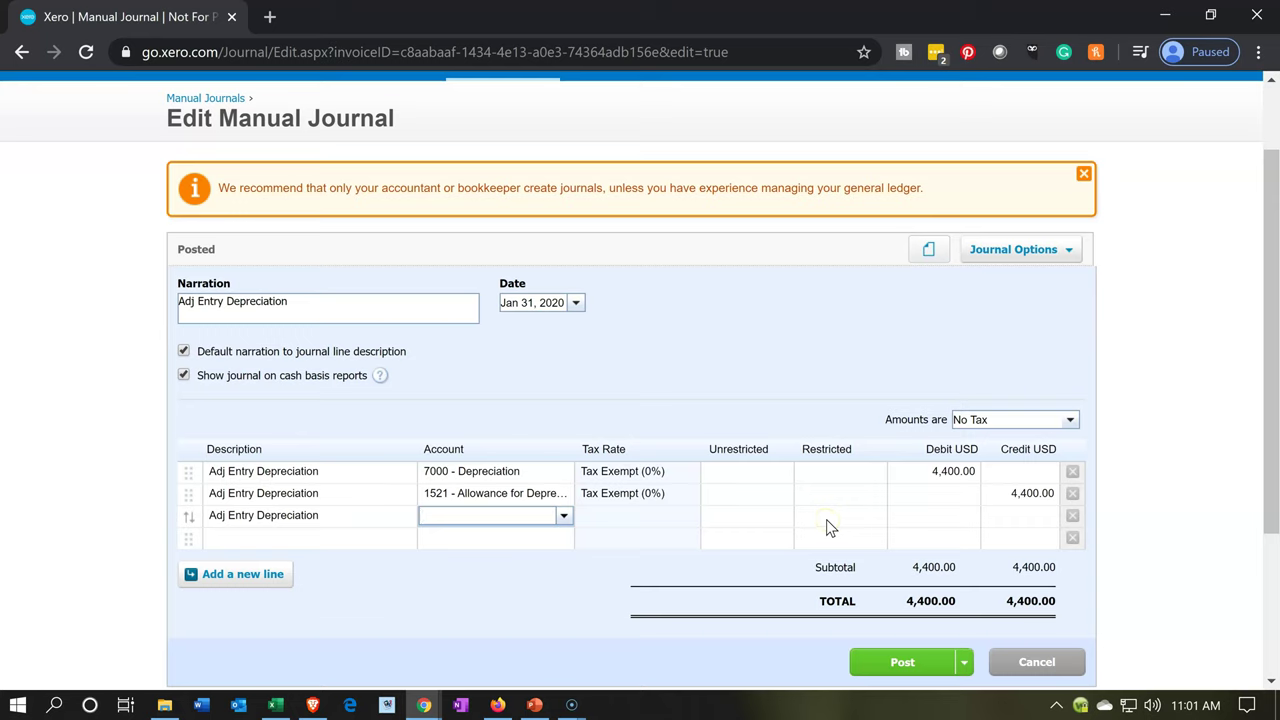
{"action": "type", "text": "70"}
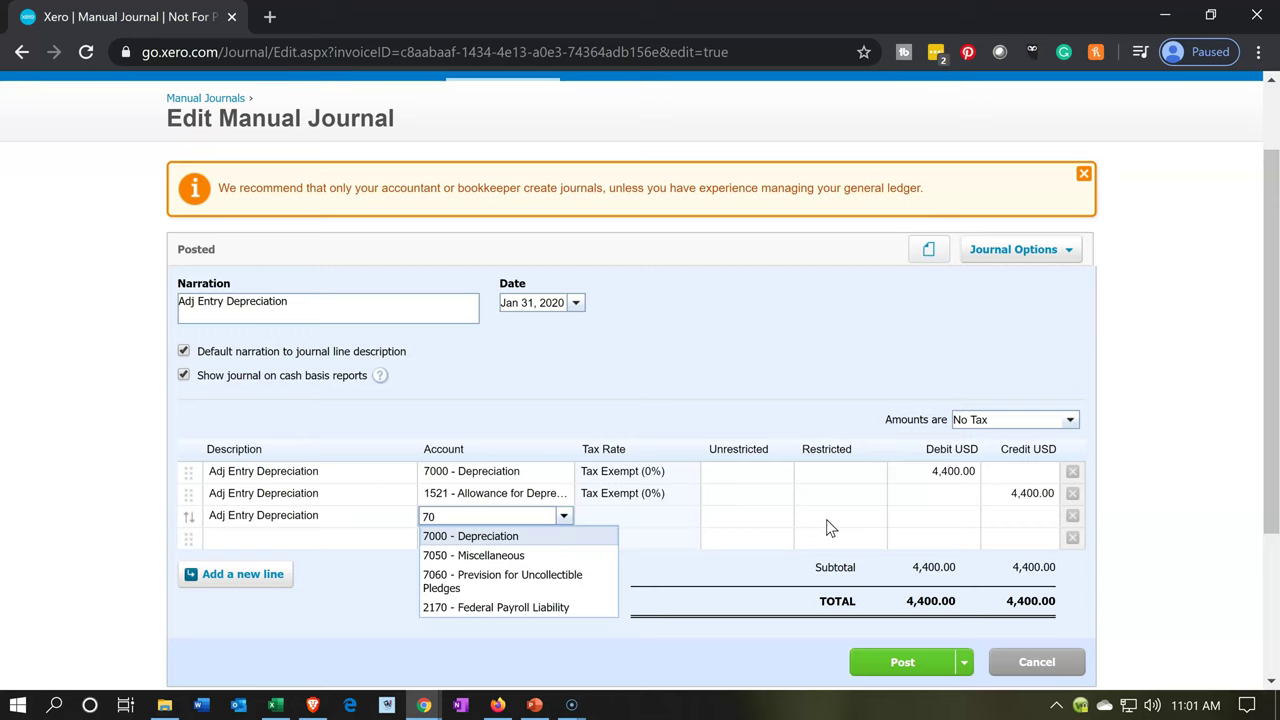
{"action": "type", "text": "00"}
{"action": "key", "text": "Tab"}
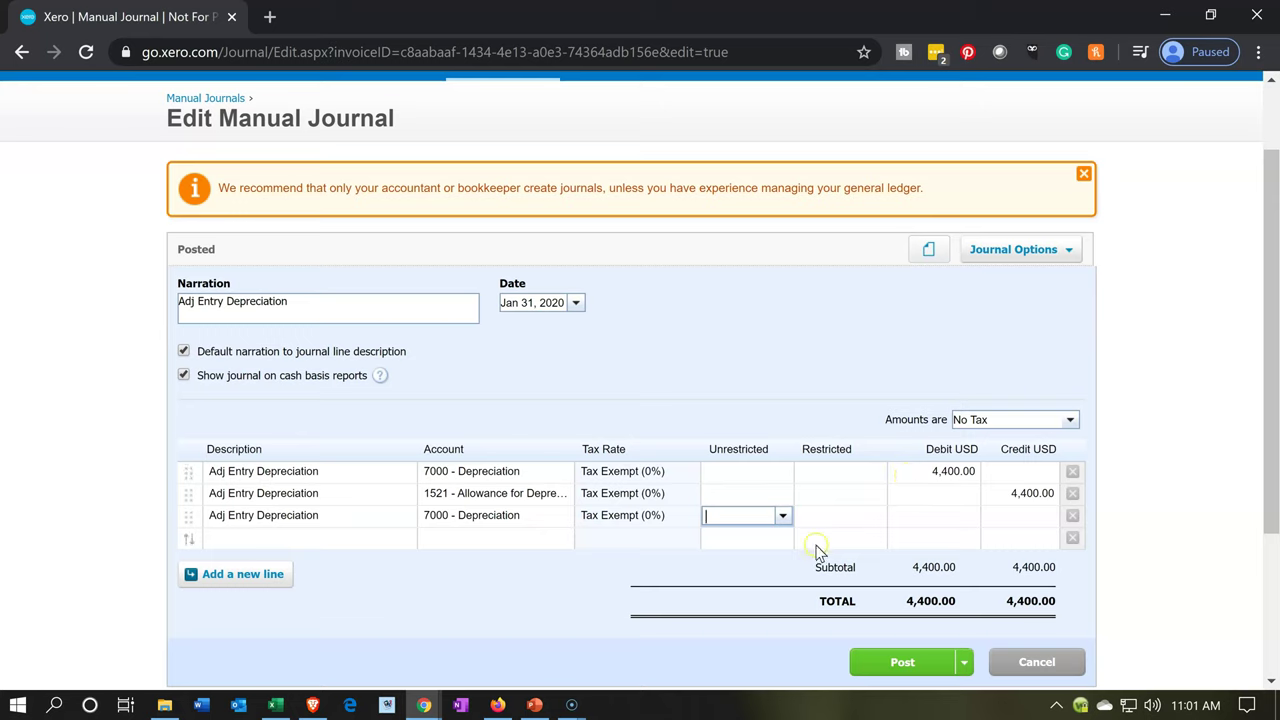
{"action": "key", "text": "Tab"}
{"action": "key", "text": "Tab"}
{"action": "key", "text": "Tab"}
{"action": "key", "text": "Tab"}
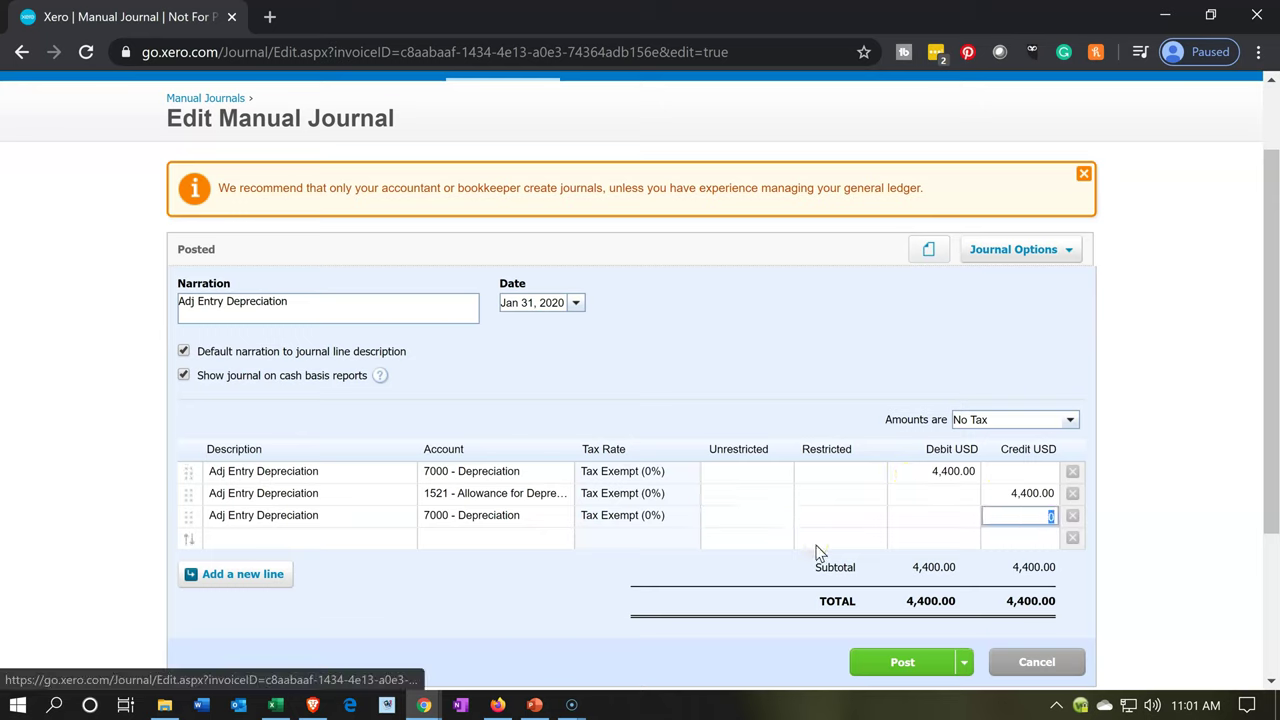
{"action": "key", "text": "Tab"}
{"action": "type", "text": "7000"}
{"action": "key", "text": "Tab"}
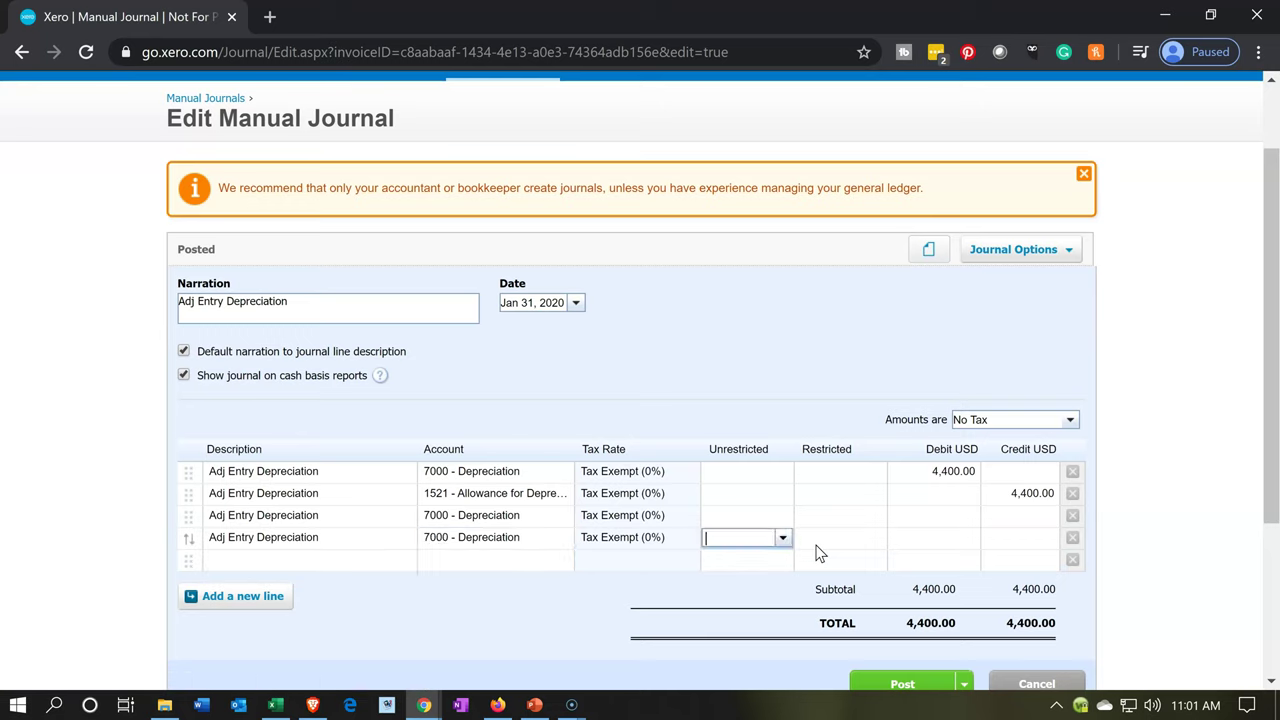
Leave the fourth line's amounts empty and add a fifth and a sixth journal line for account 7000 - Depreciation.
{"action": "key", "text": "Tab"}
{"action": "key", "text": "Tab"}
{"action": "key", "text": "Tab"}
{"action": "key", "text": "Tab"}
{"action": "key", "text": "Tab"}
{"action": "type", "text": "7000"}
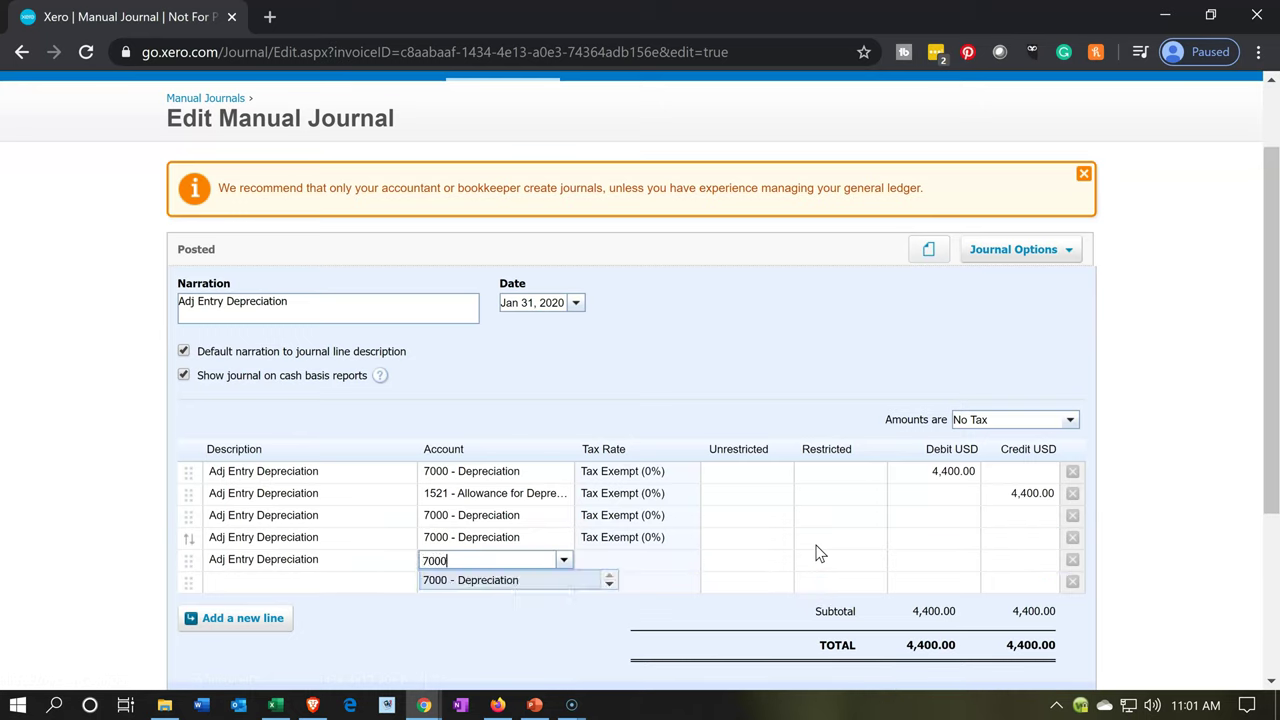
{"action": "key", "text": "Tab"}
{"action": "key", "text": "Tab"}
{"action": "key", "text": "Tab"}
{"action": "key", "text": "Tab"}
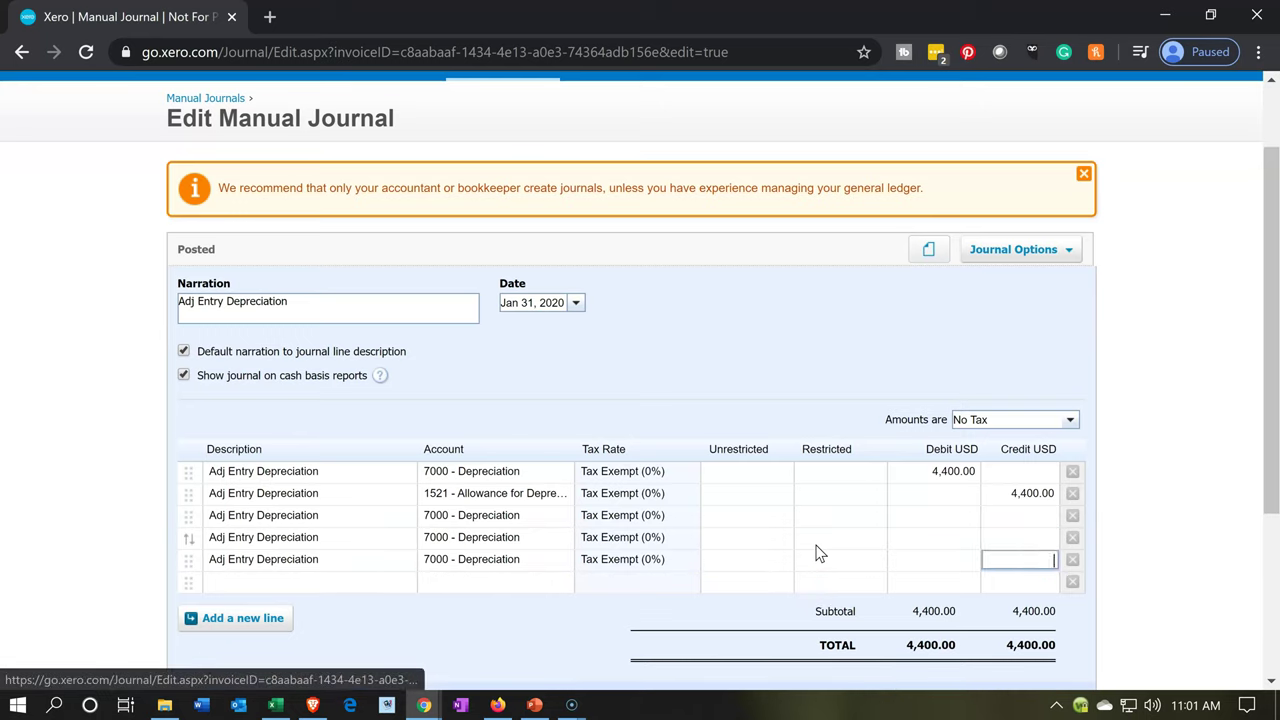
{"action": "key", "text": "Tab"}
{"action": "key", "text": "Tab"}
{"action": "type", "text": "7000"}
{"action": "key", "text": "Tab"}
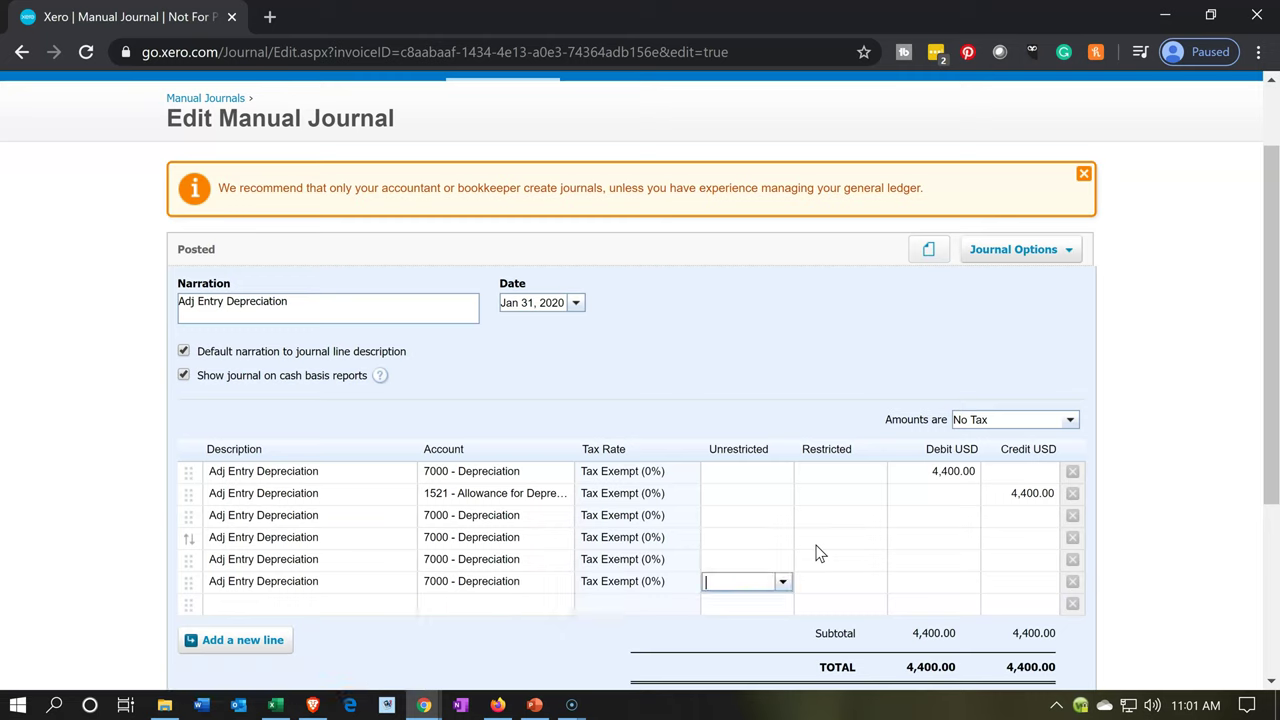
Assign the Unrestricted tracking options Admin 20% to the third journal line and Community Service 20% to the fourth.
{"action": "left_click", "coordinate": [314, 705]}
{"action": "left_click", "coordinate": [737, 519]}
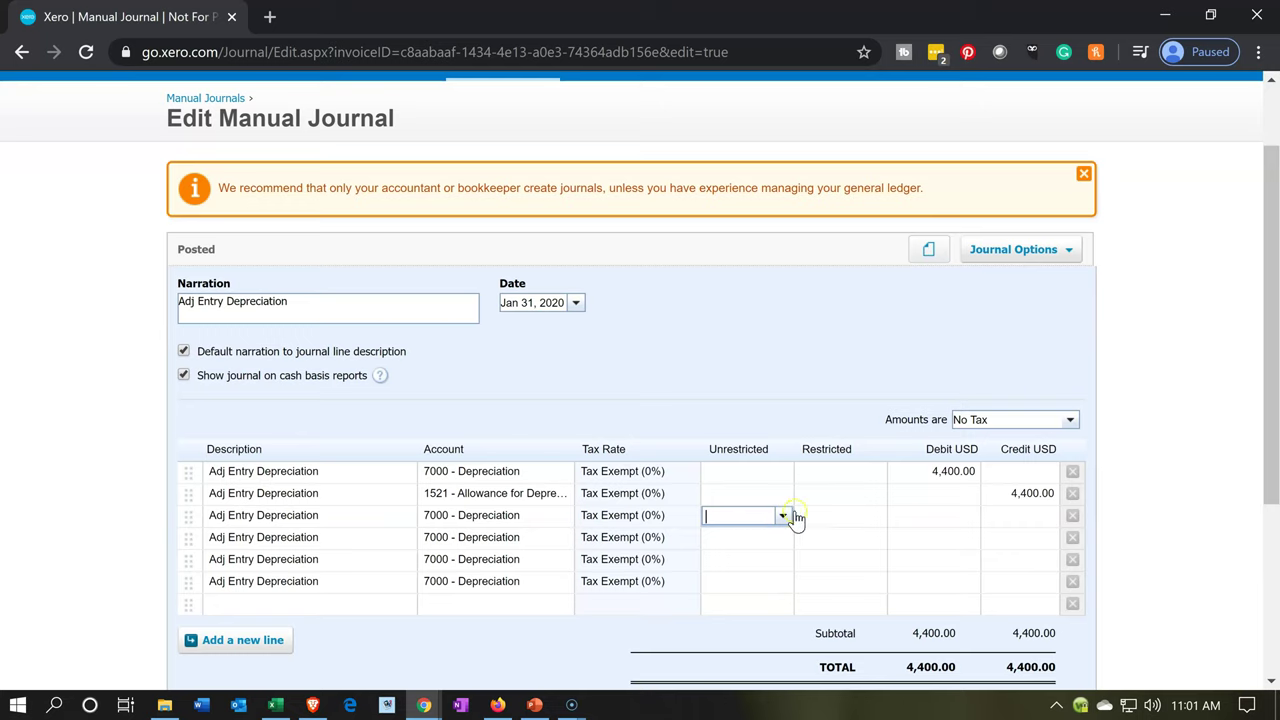
{"action": "left_click", "coordinate": [783, 516]}
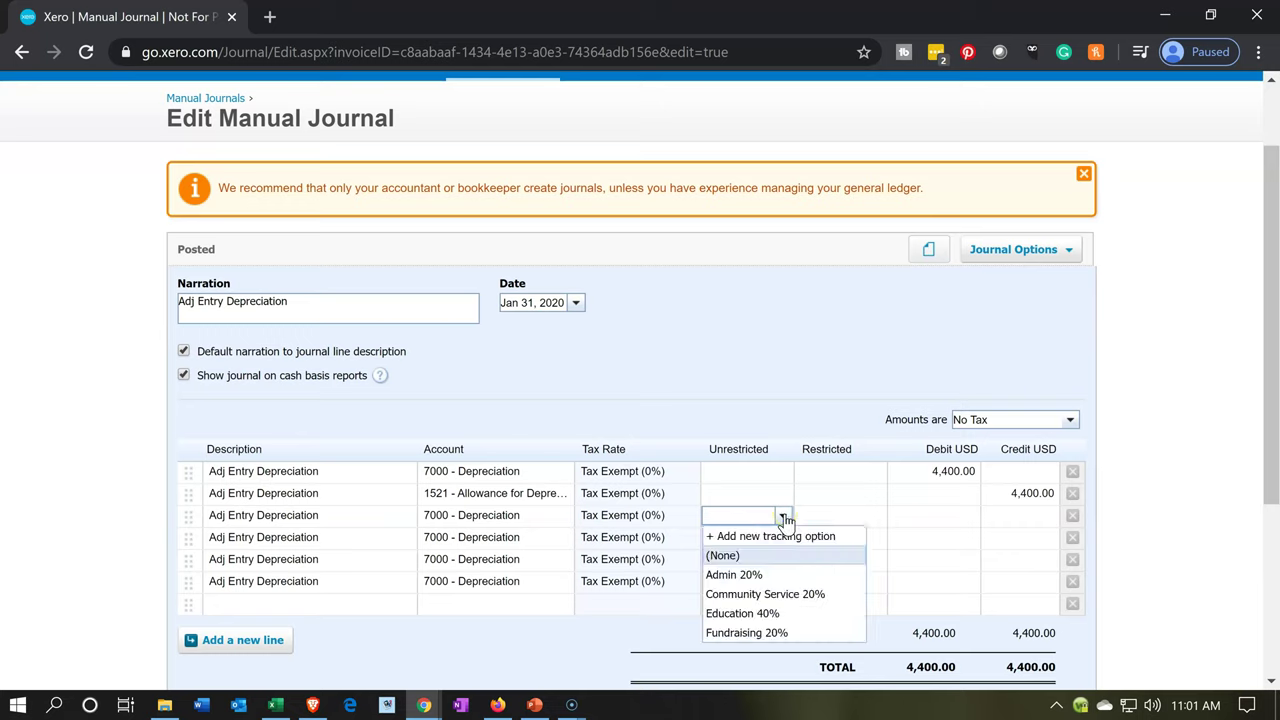
{"action": "left_click", "coordinate": [755, 575]}
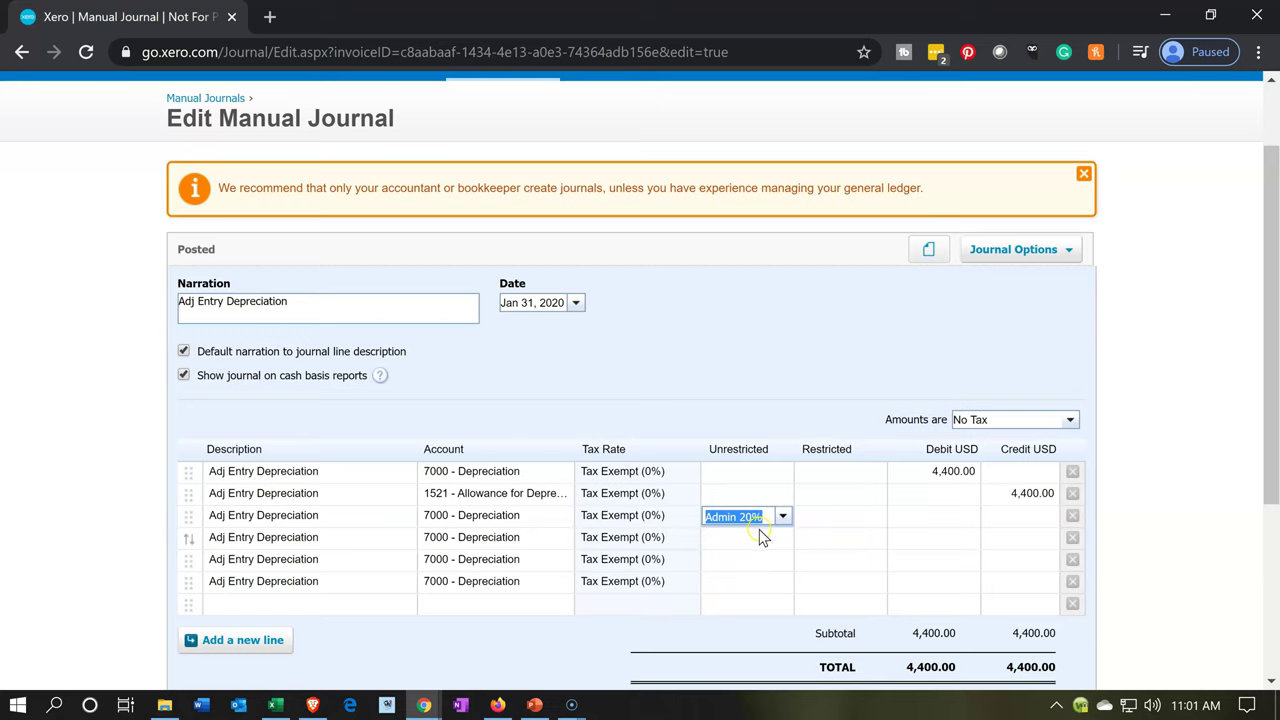
{"action": "left_click", "coordinate": [759, 536]}
{"action": "left_click", "coordinate": [782, 538]}
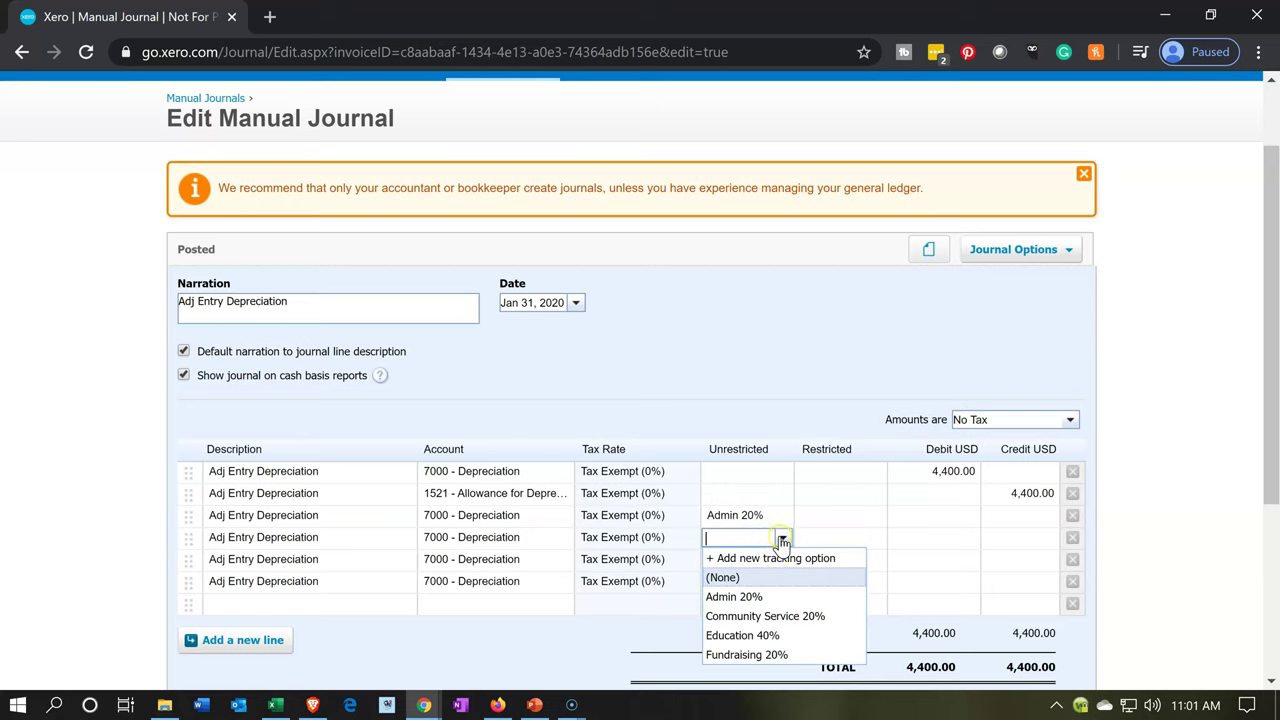
{"action": "left_click", "coordinate": [770, 616]}
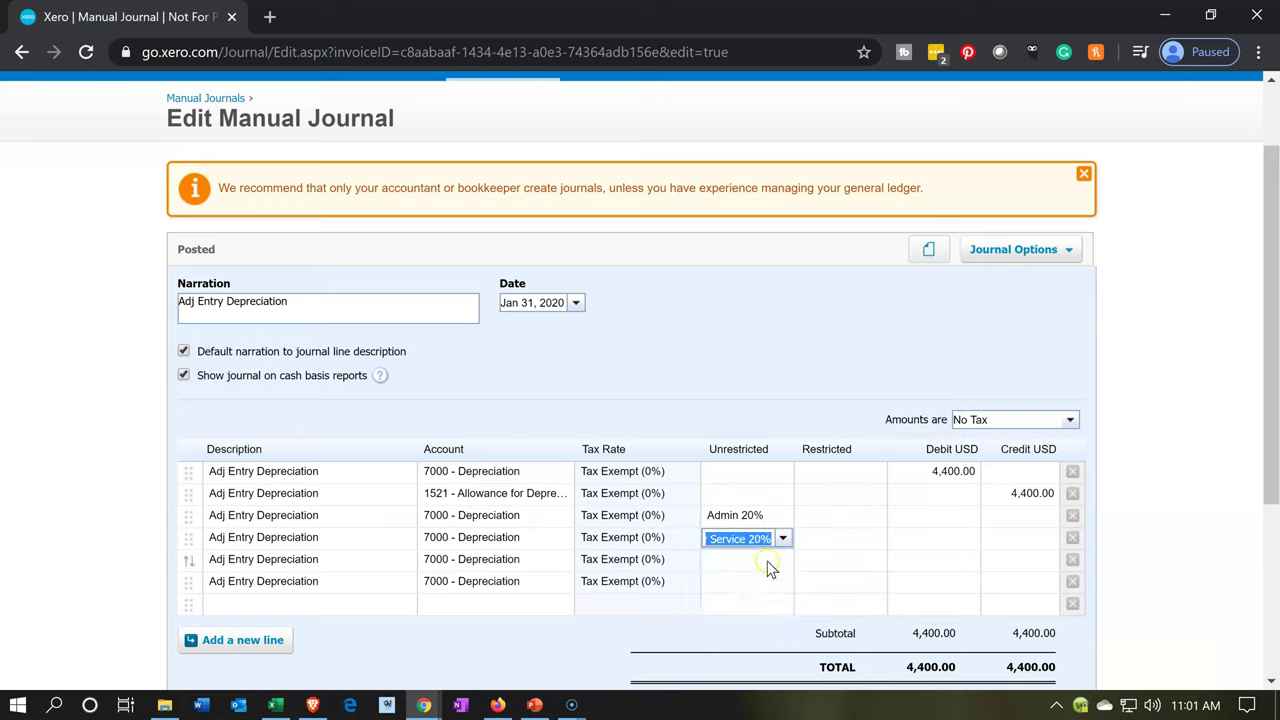
Assign the Unrestricted tracking options Education 40% to the fifth journal line and Fundraising 20% to the sixth.
{"action": "left_click", "coordinate": [768, 562]}
{"action": "left_click", "coordinate": [782, 561]}
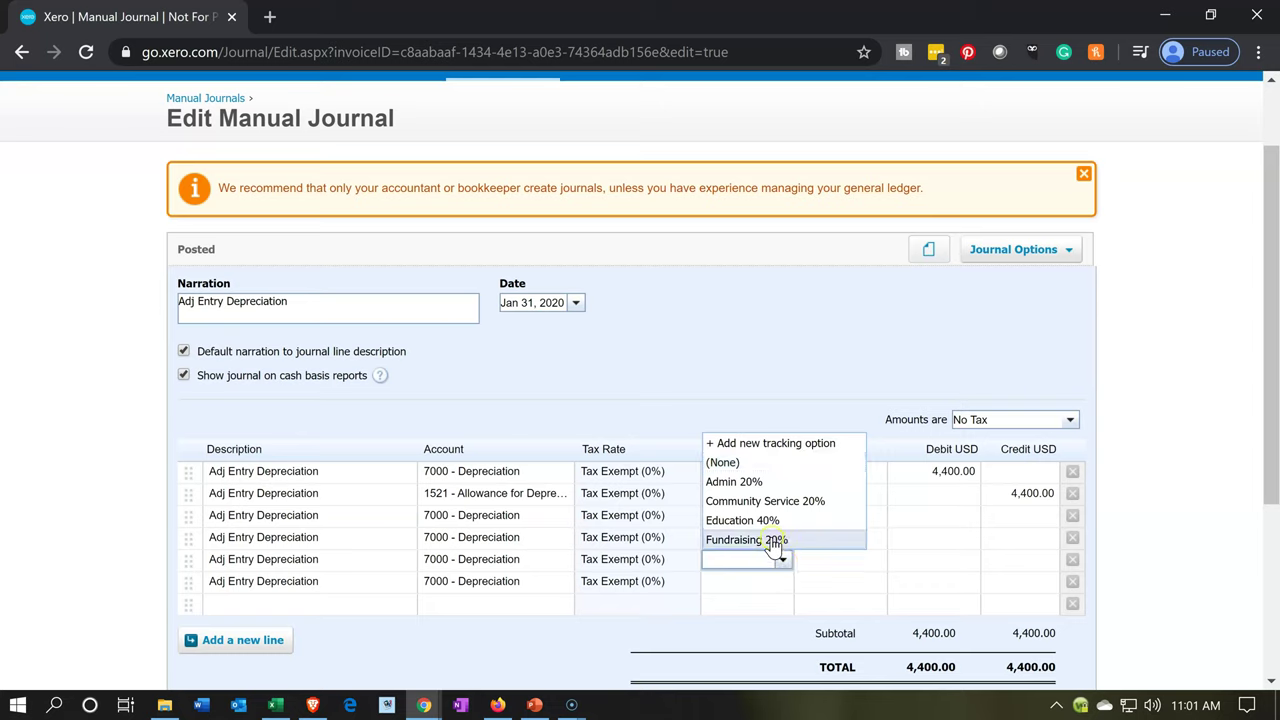
{"action": "left_click", "coordinate": [758, 521]}
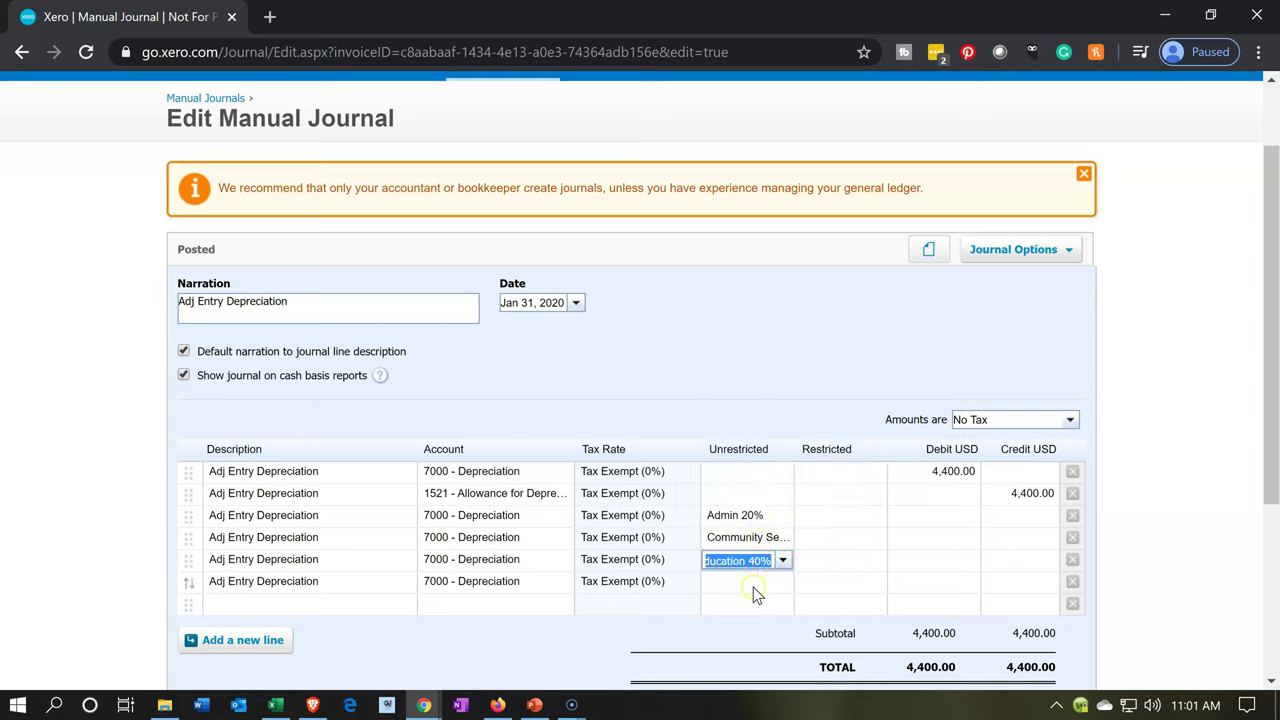
{"action": "left_click", "coordinate": [757, 588]}
{"action": "left_click", "coordinate": [784, 584]}
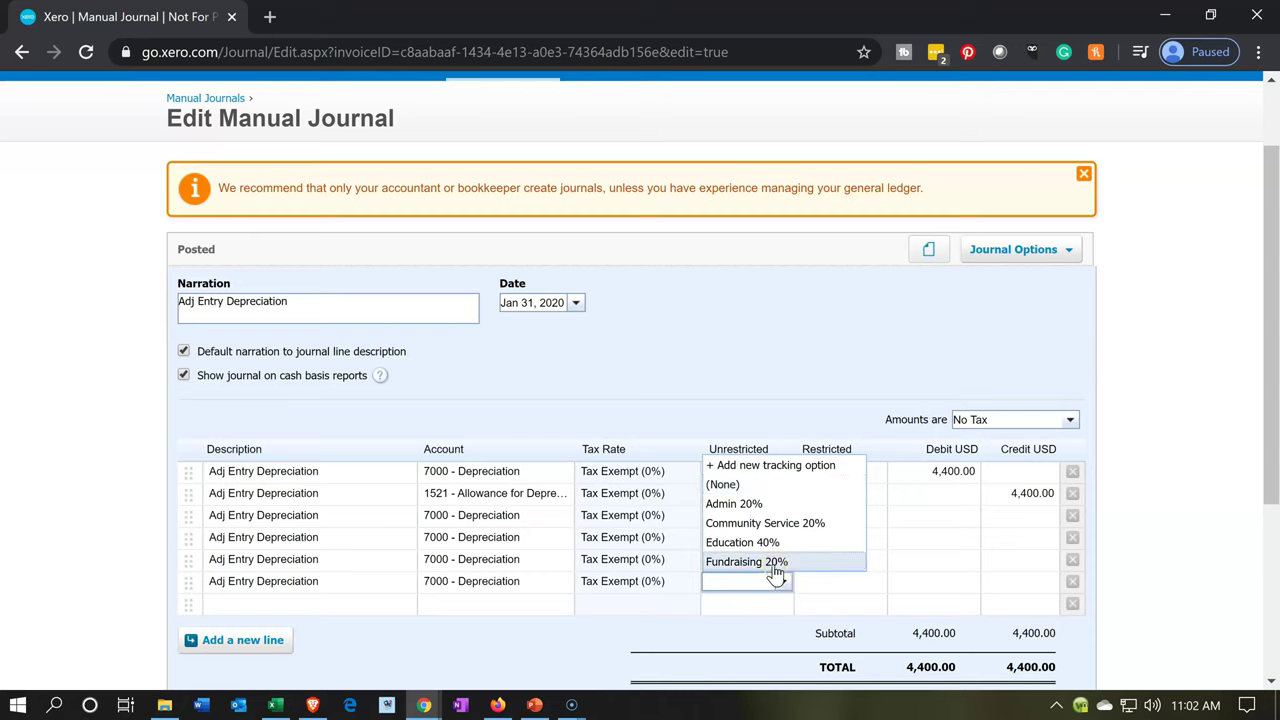
{"action": "left_click", "coordinate": [775, 564]}
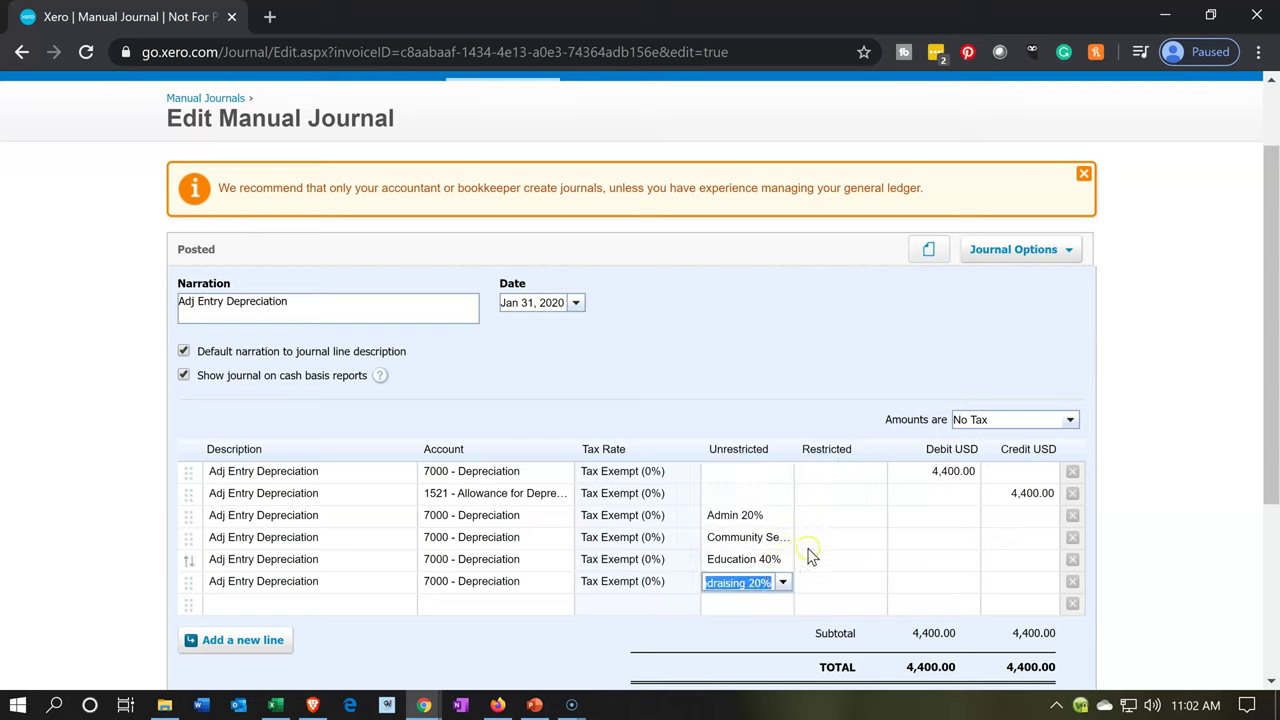
Calculate 20% of 4,400 in Calculator and enter 880 as the debit on the Admin 20% line.
{"action": "left_click", "coordinate": [910, 516]}
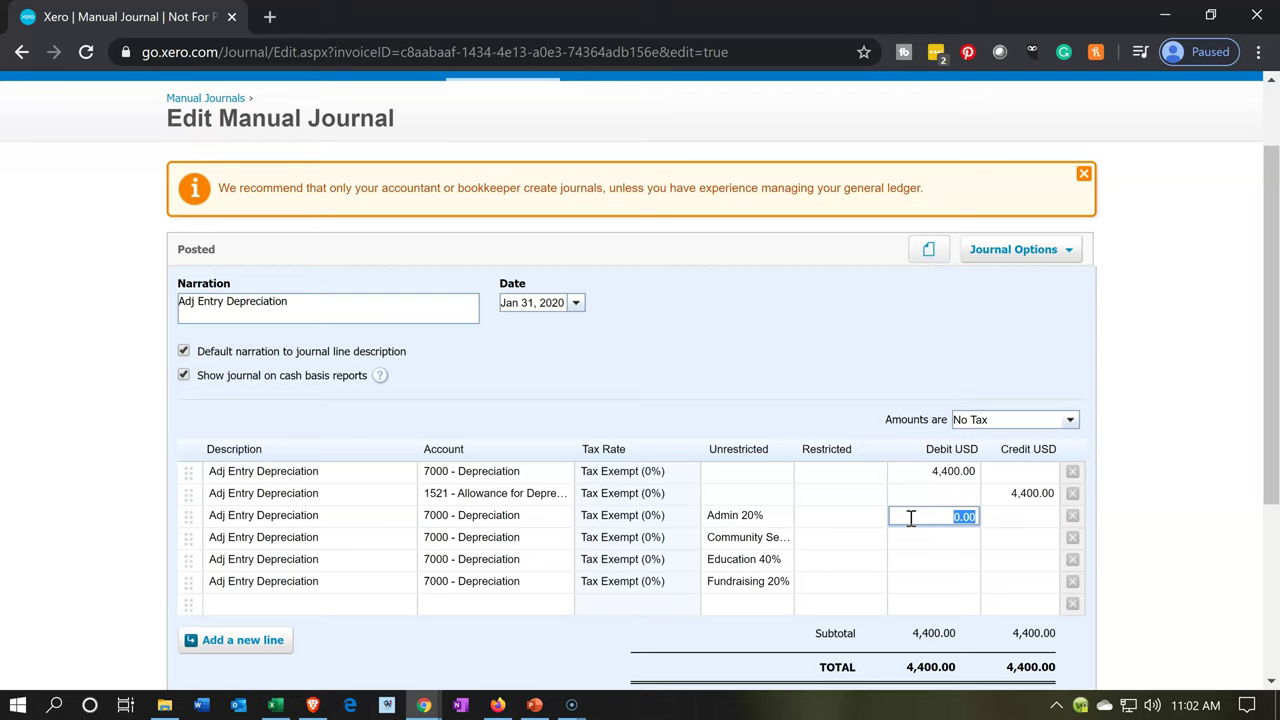
{"action": "key", "text": "XF86Calculator"}
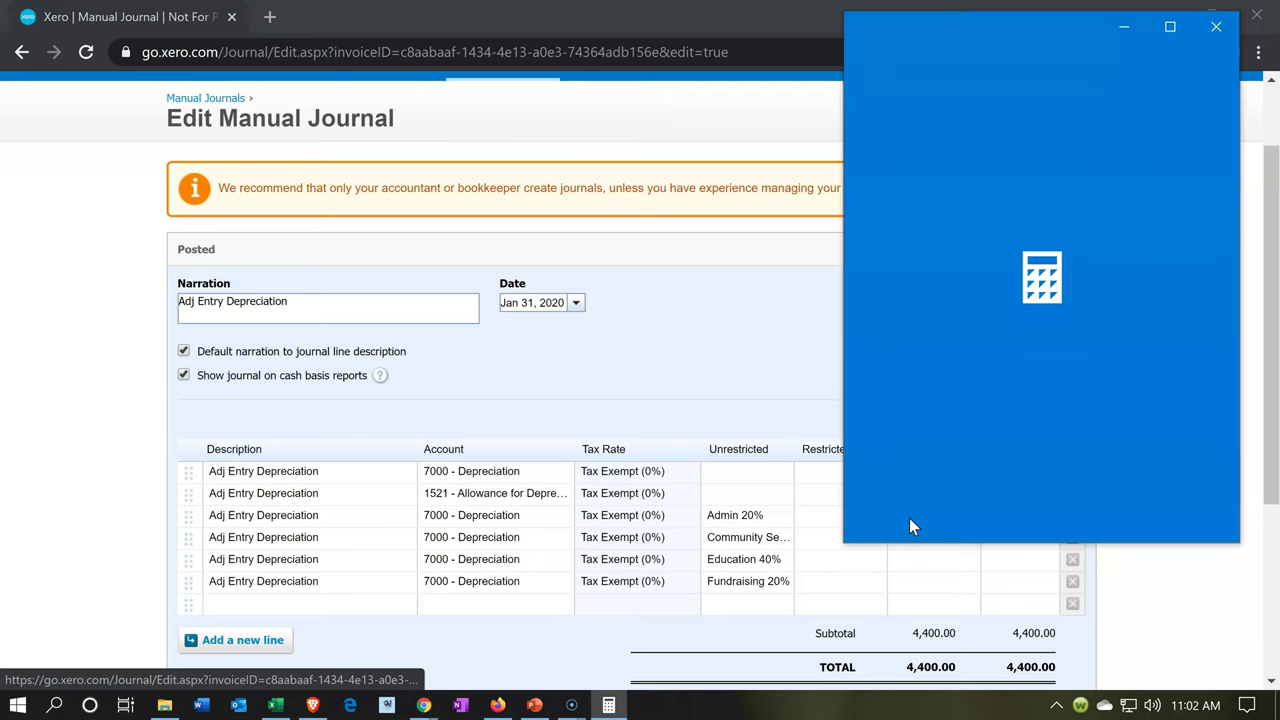
{"action": "type", "text": "4"}
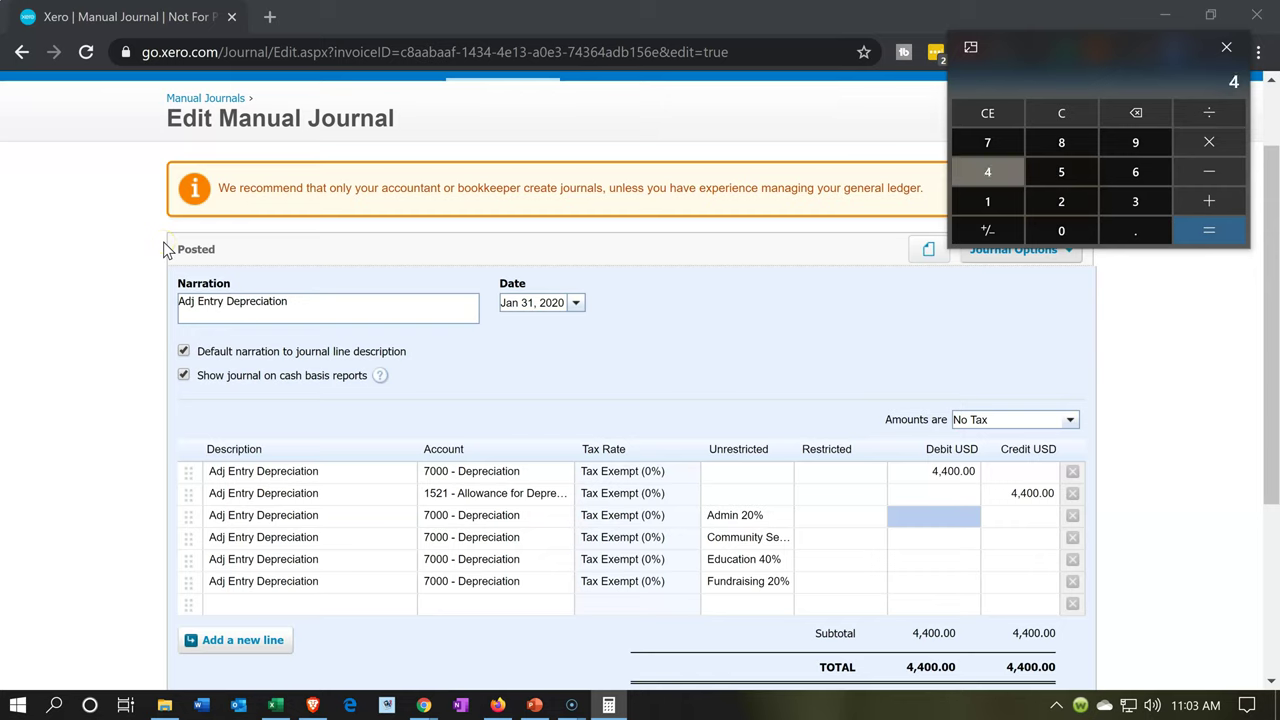
{"action": "type", "text": "400"}
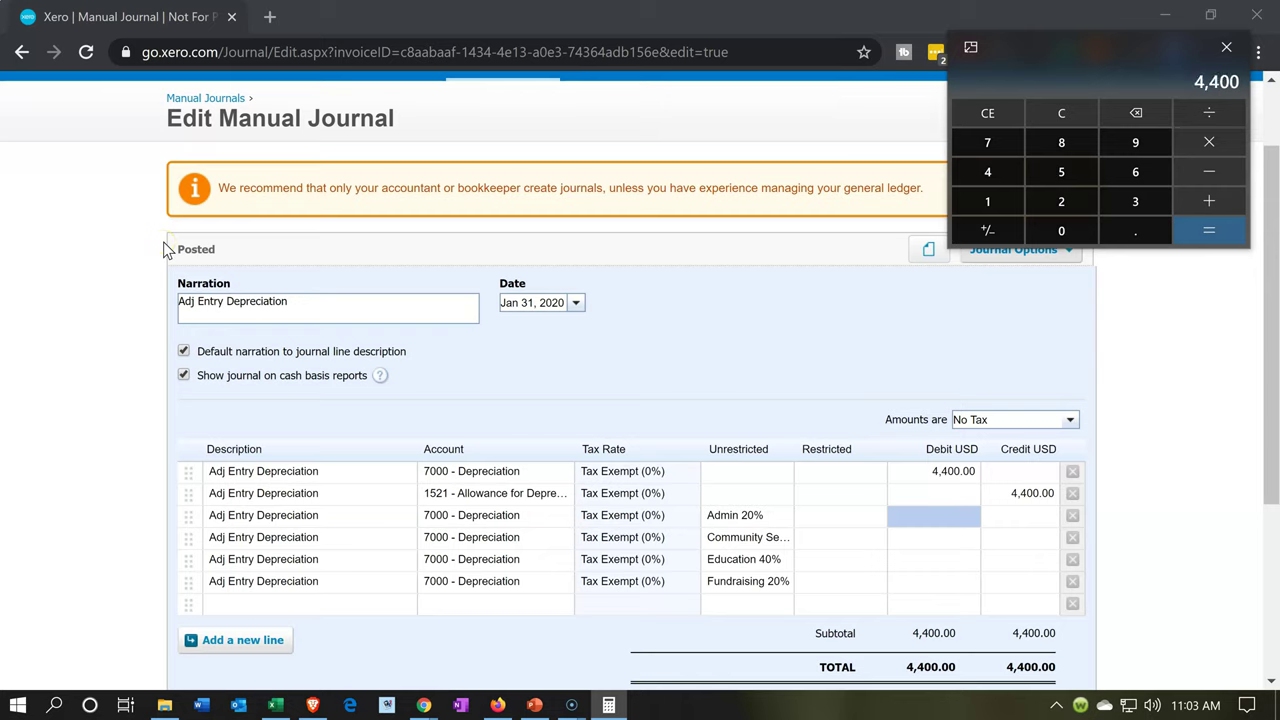
{"action": "type", "text": "*.2"}
{"action": "key", "text": "Return"}
{"action": "left_click", "coordinate": [935, 522]}
{"action": "type", "text": "80"}
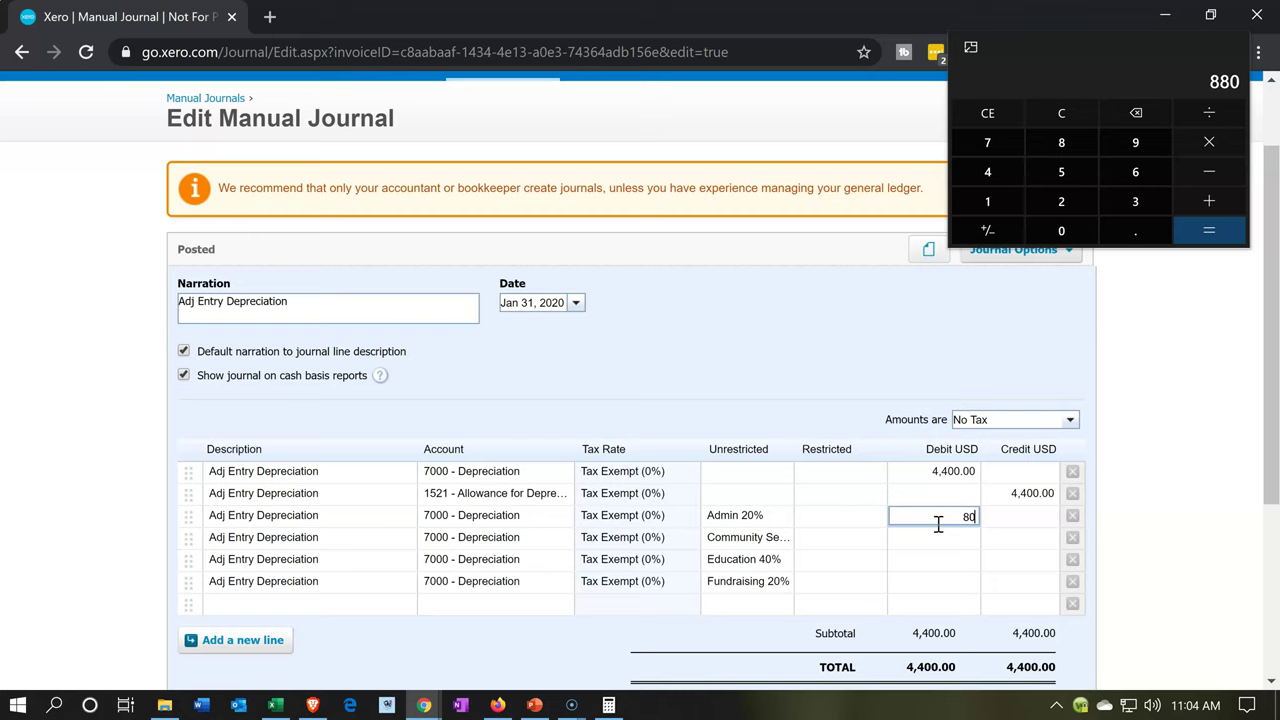
{"action": "type", "text": "8"}
Enter a debit of 880 on both the Community Service 20% line and the Fundraising 20% line.
{"action": "left_click", "coordinate": [934, 548]}
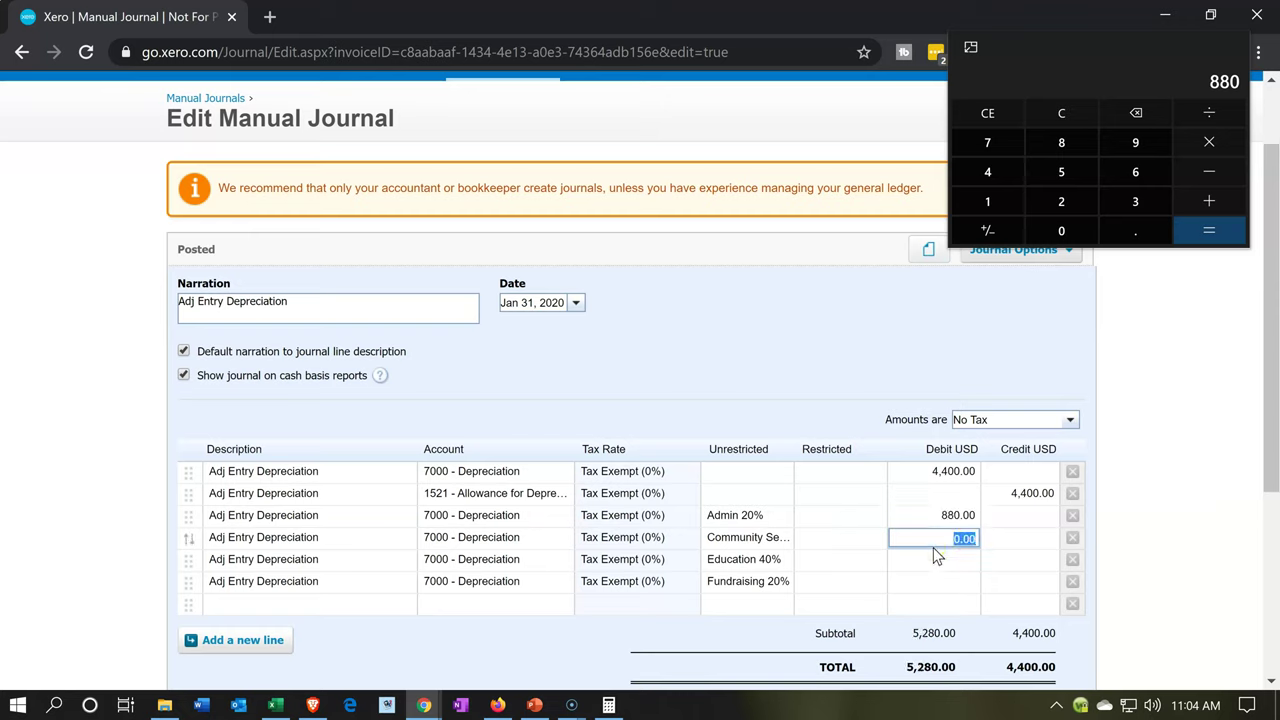
{"action": "type", "text": "0"}
{"action": "left_click", "coordinate": [935, 581]}
{"action": "type", "text": "880"}
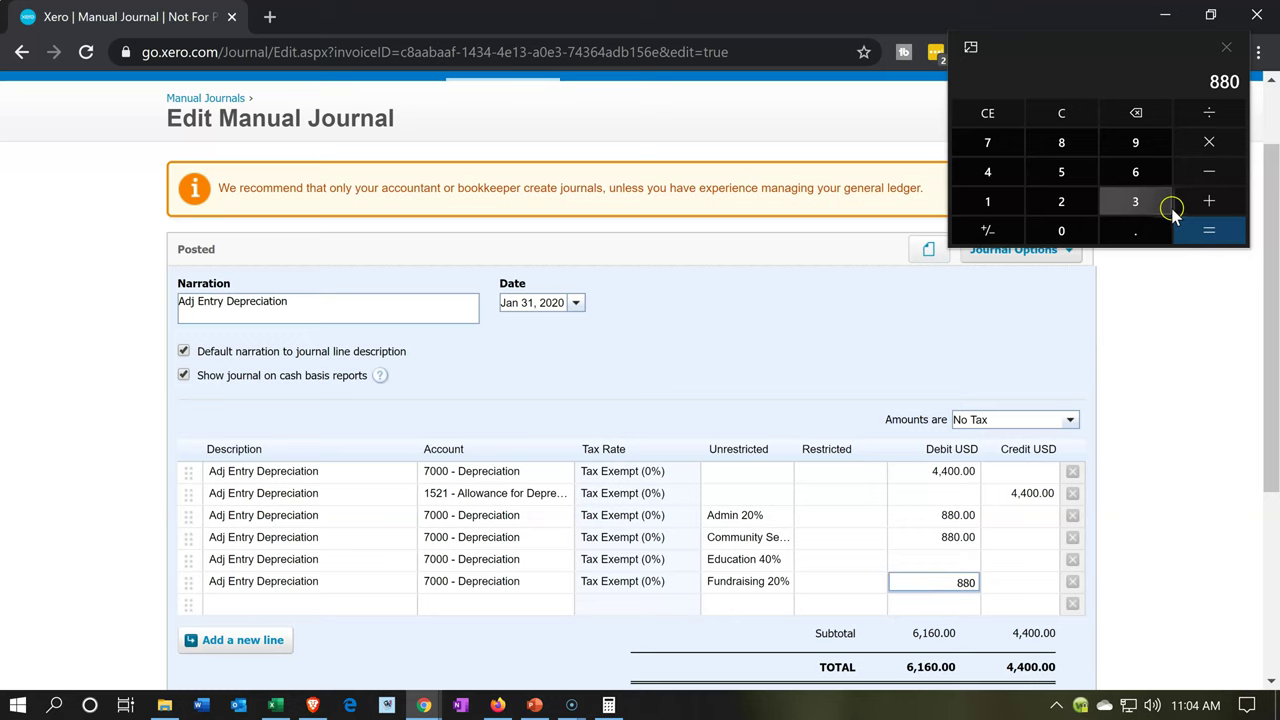
Clear Calculator and compute 40% of 4,400 for the Education 40% line.
{"action": "left_click", "coordinate": [1063, 114]}
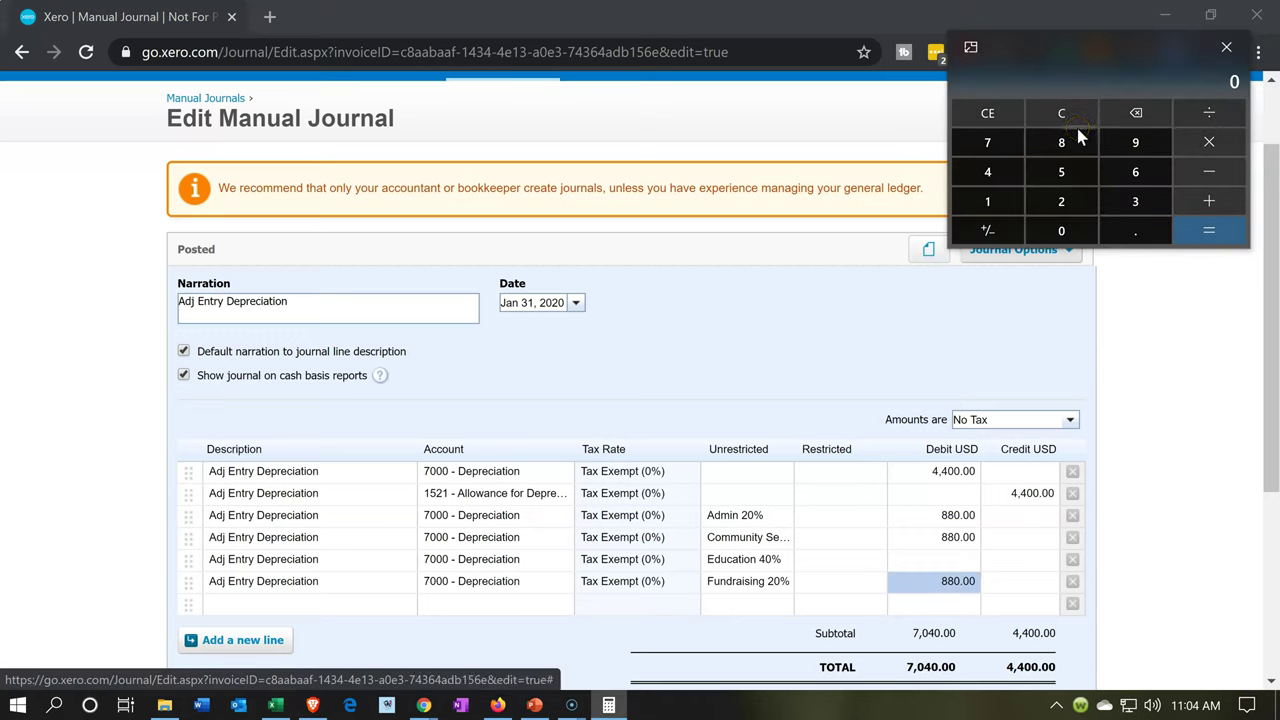
{"action": "type", "text": "4400"}
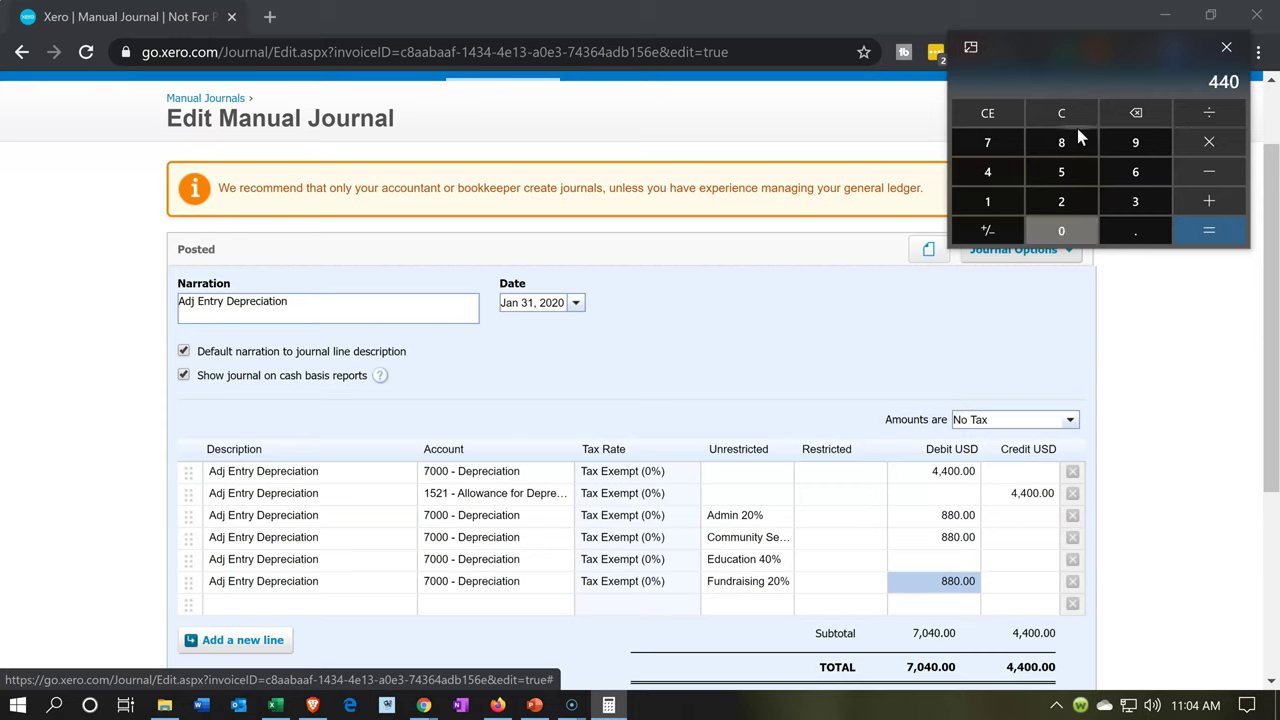
{"action": "type", "text": "*.4"}
{"action": "key", "text": "Return"}
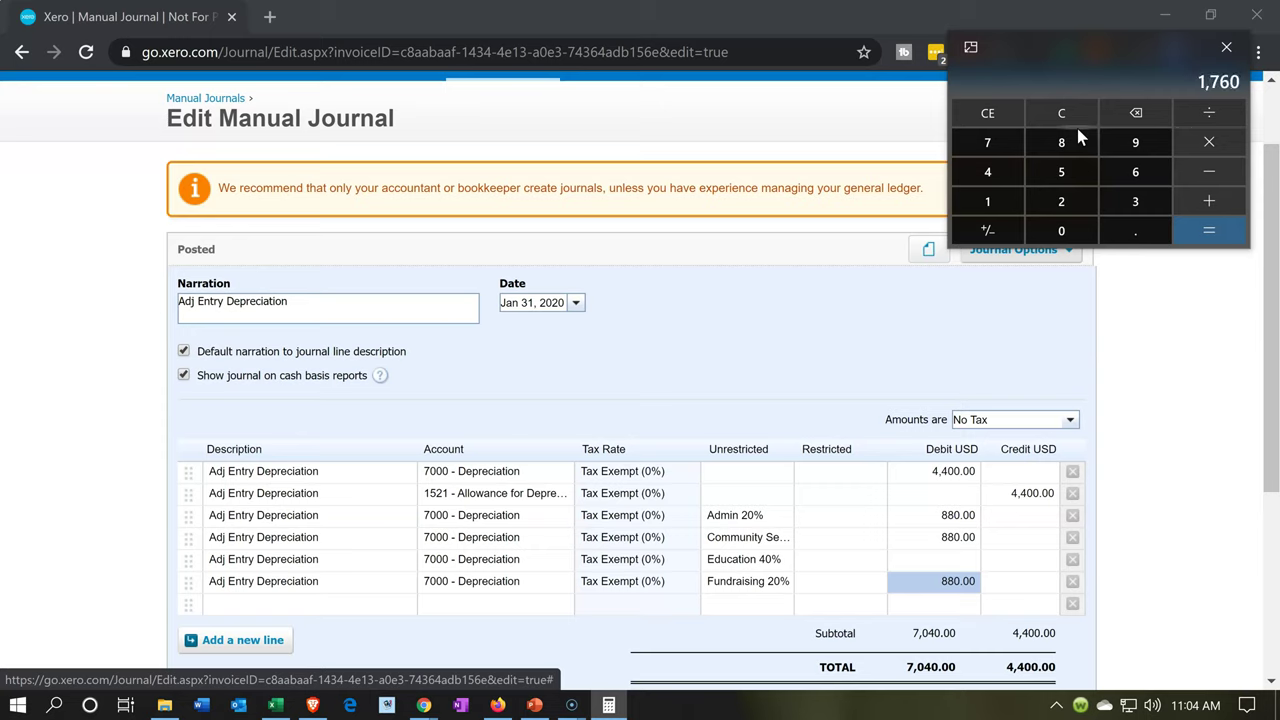
Enter a debit of 1,760 on the Education 40% line.
{"action": "left_click", "coordinate": [912, 560]}
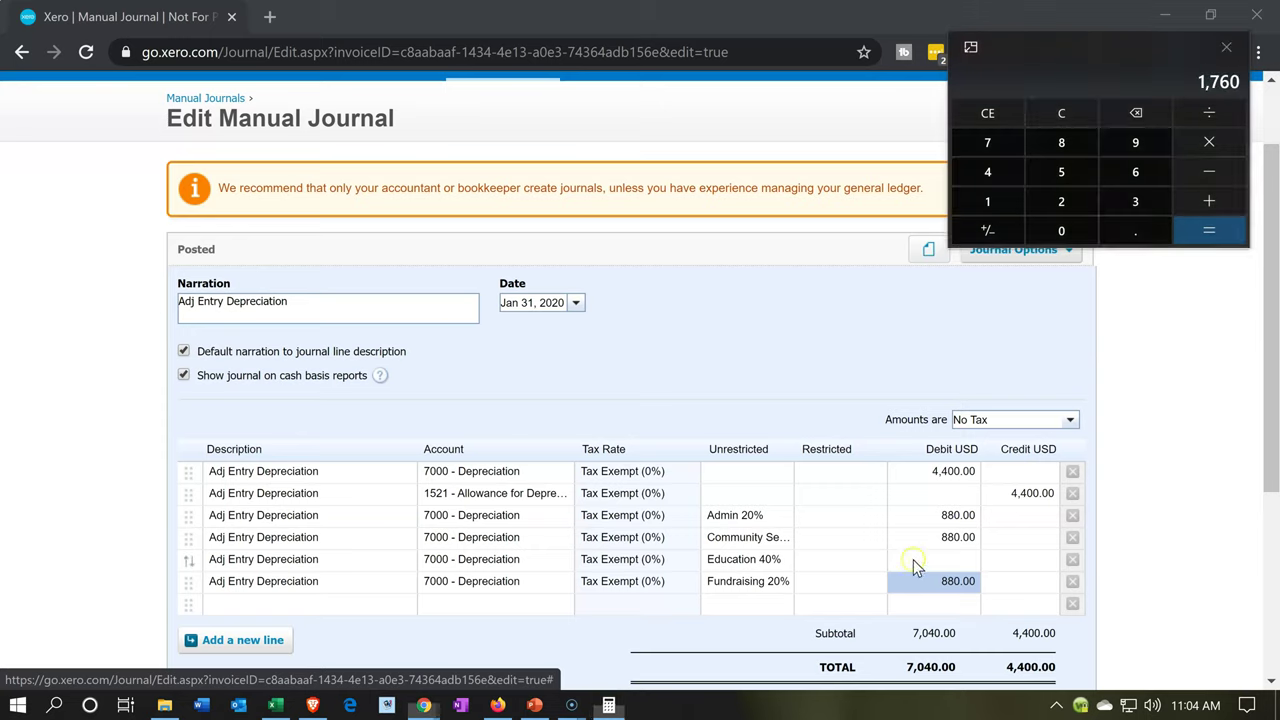
{"action": "type", "text": "1760"}
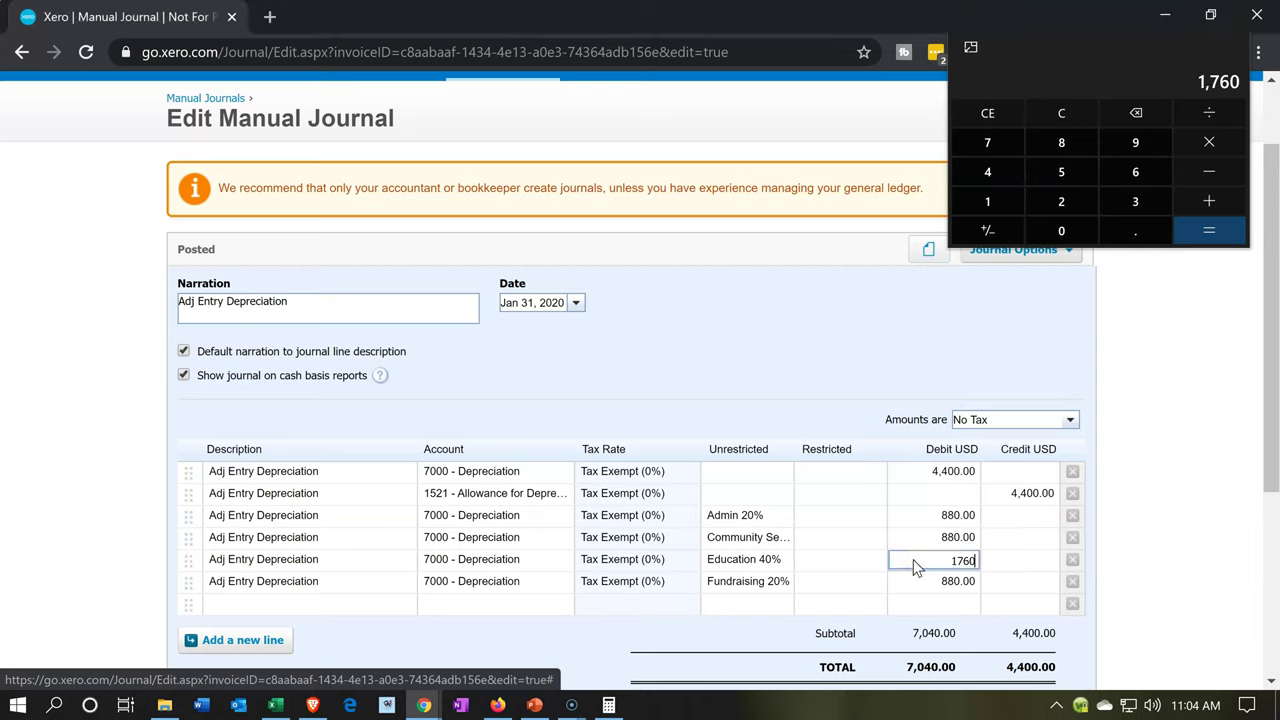
{"action": "key", "text": "Tab"}
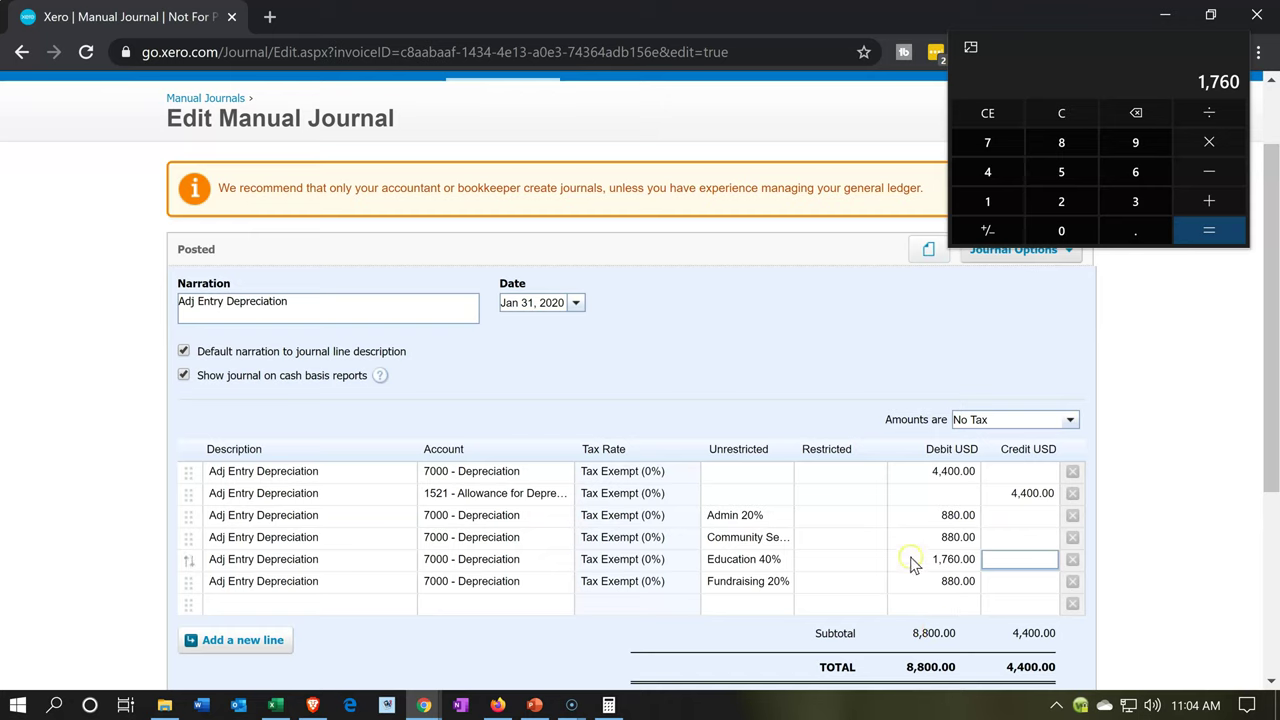
Delete the original unallocated 4,400 depreciation debit line from the journal.
{"action": "left_click", "coordinate": [908, 473]}
{"action": "double_click", "coordinate": [908, 472]}
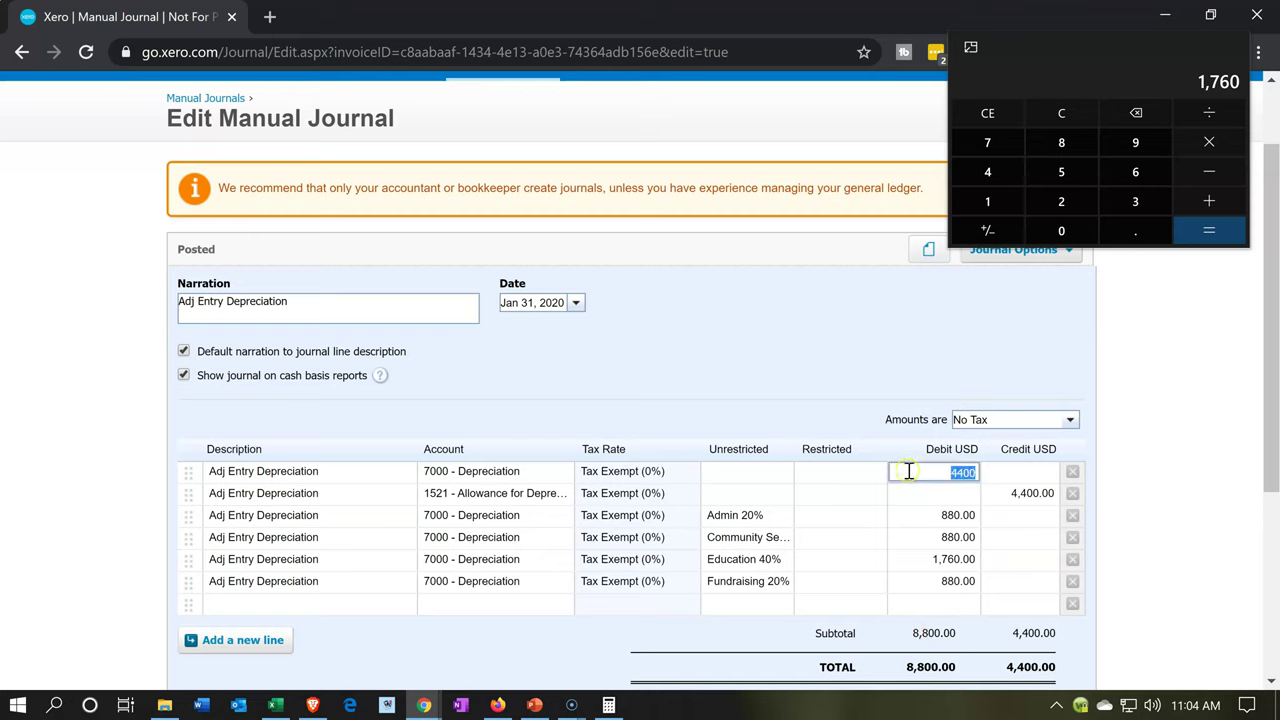
{"action": "left_click", "coordinate": [1073, 472]}
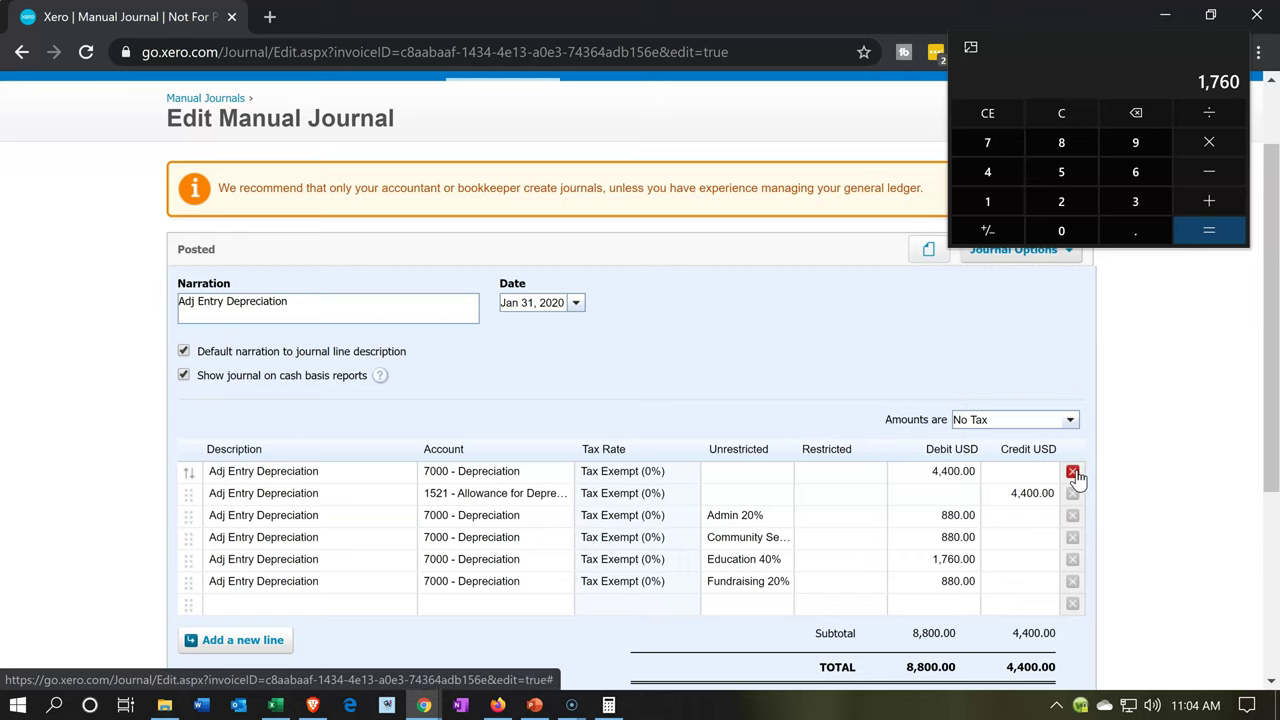
{"action": "left_click", "coordinate": [1073, 472]}
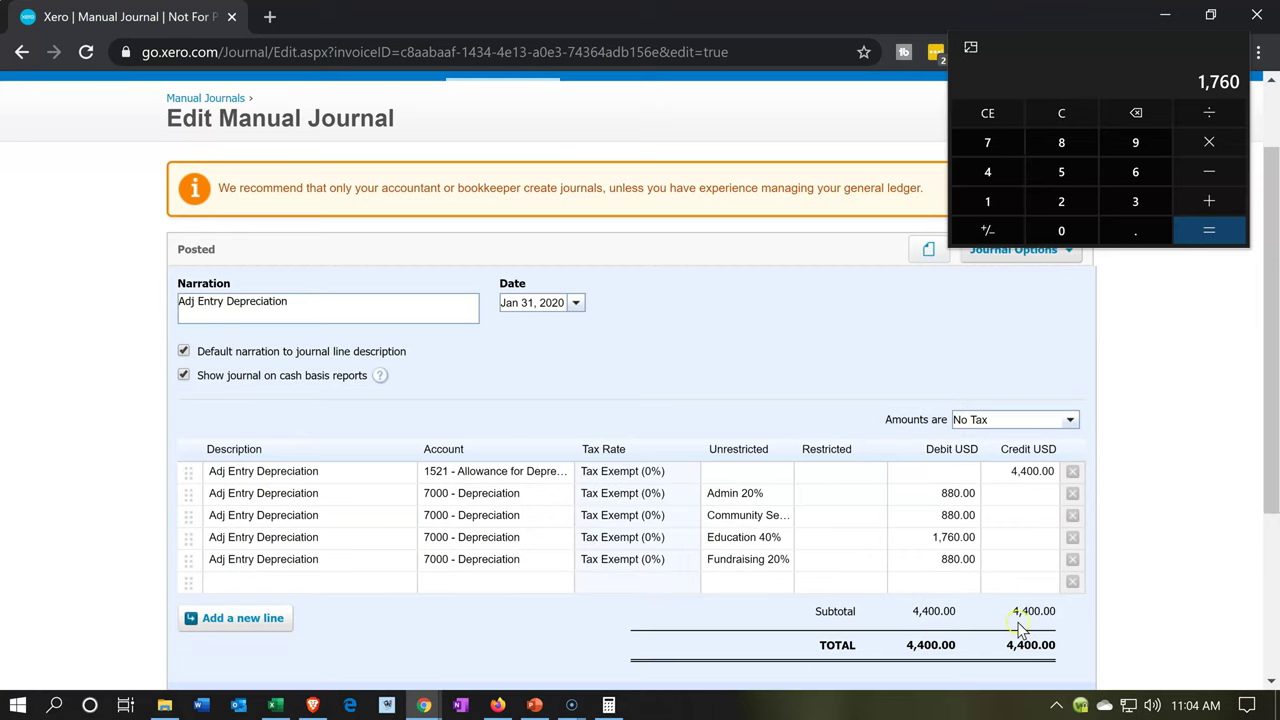
Close Calculator and post the edited Adj Entry Depreciation journal.
{"action": "left_click", "coordinate": [1226, 48]}
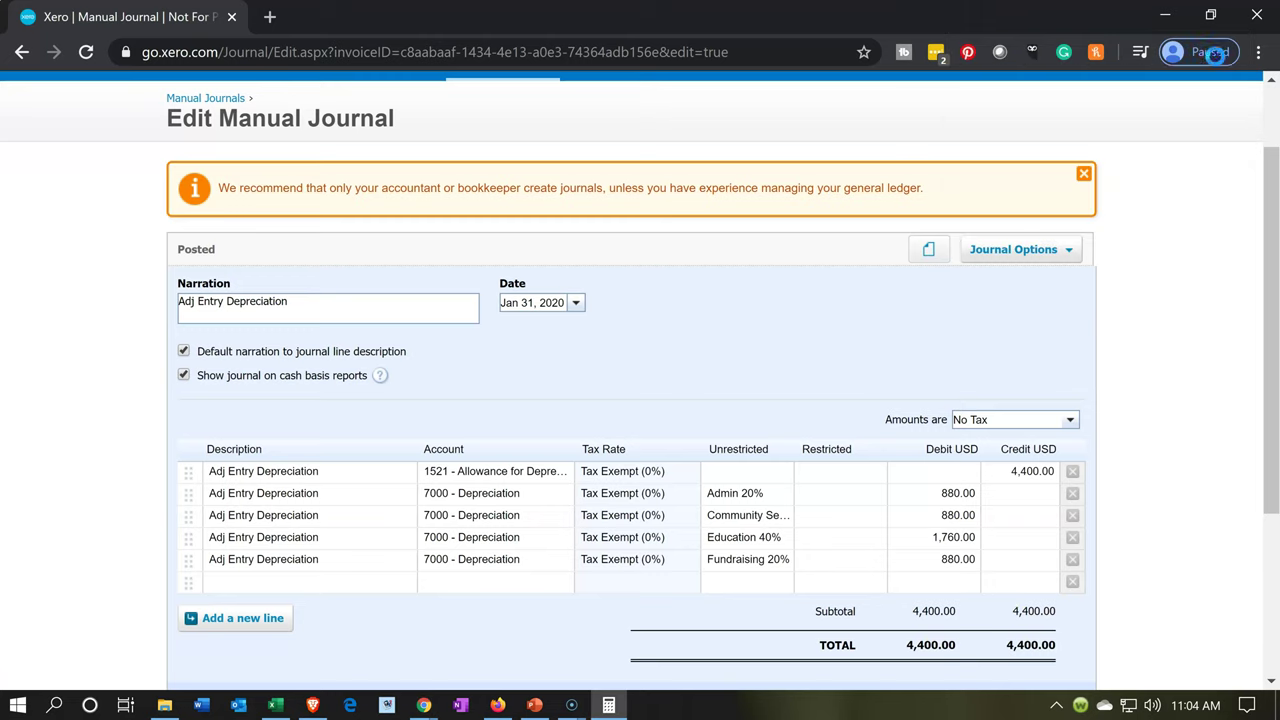
{"action": "scroll", "coordinate": [952, 381], "scroll_direction": "down", "scroll_amount": 1}
{"action": "scroll", "coordinate": [952, 381], "scroll_direction": "down", "scroll_amount": 1}
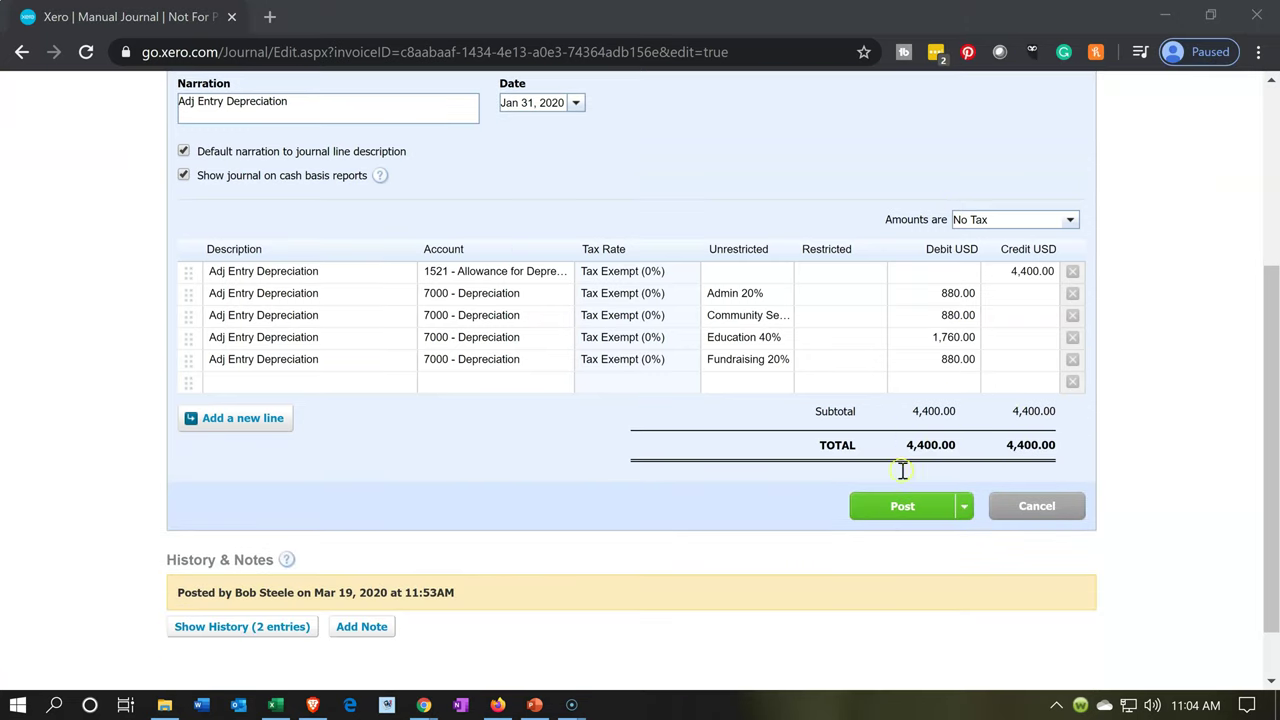
{"action": "left_click", "coordinate": [879, 511]}
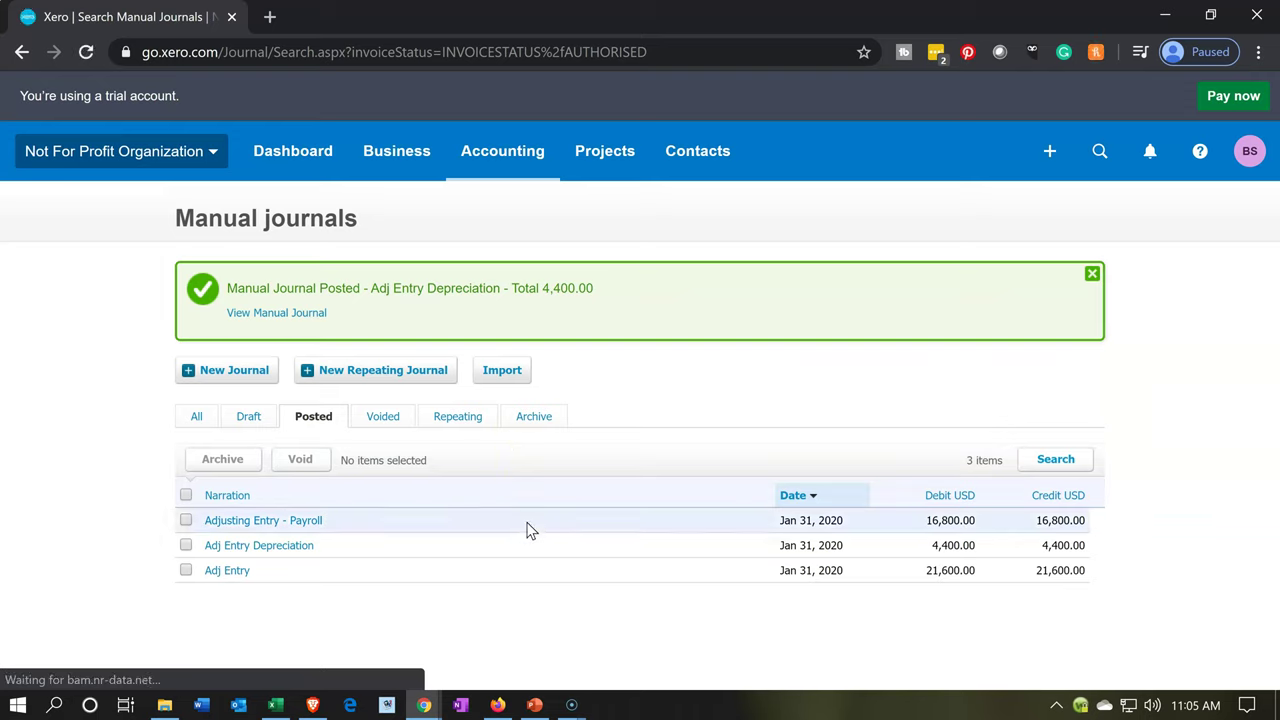
Open the Income Statement Worksheet report and examine the depreciation amounts in the Unrestricted, Restricted and unassigned columns.
{"action": "left_click", "coordinate": [500, 160]}
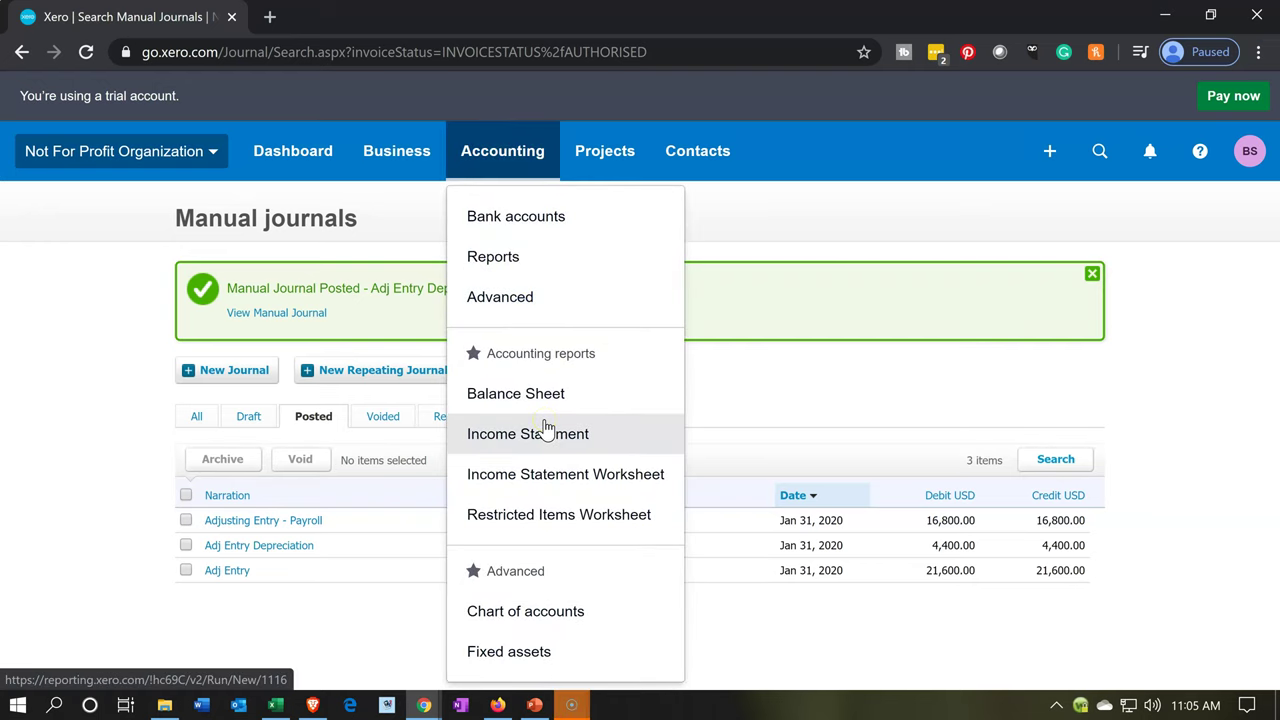
{"action": "left_click", "coordinate": [546, 474]}
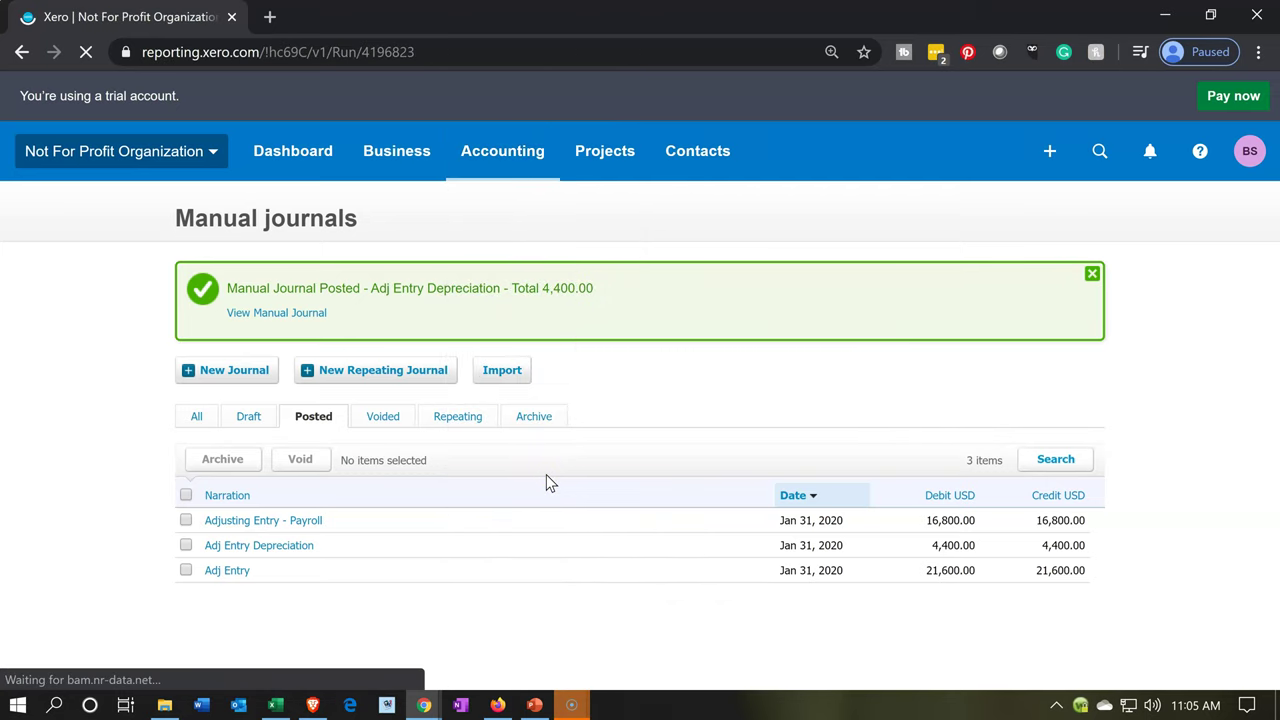
{"action": "scroll", "coordinate": [546, 483], "scroll_direction": "down", "scroll_amount": 5}
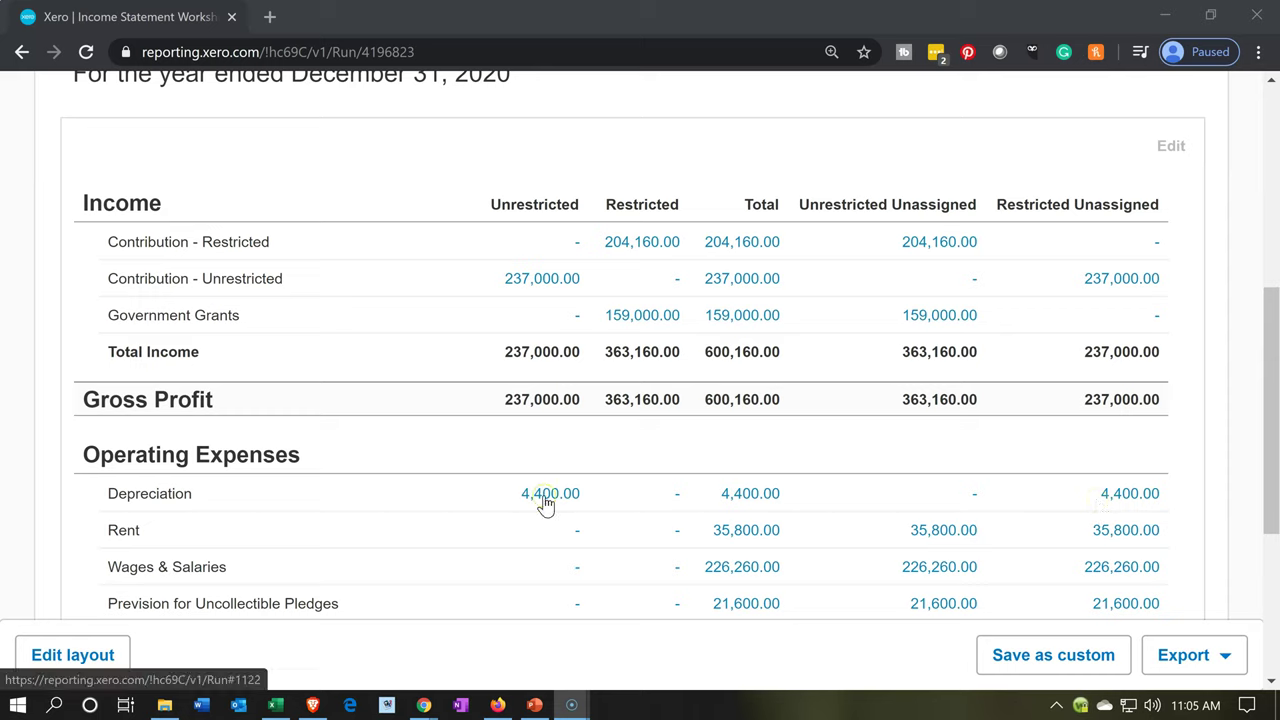
{"action": "left_click", "coordinate": [570, 383]}
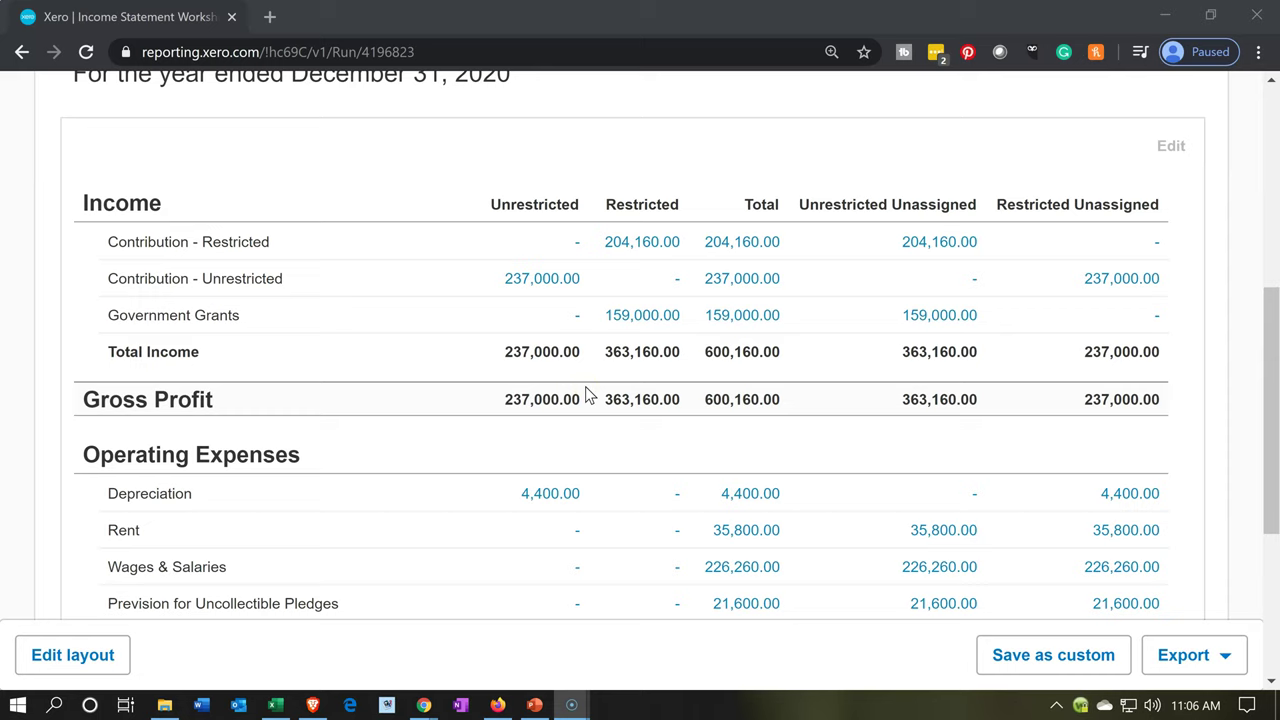
{"action": "left_click", "coordinate": [533, 237]}
{"action": "left_click", "coordinate": [536, 232]}
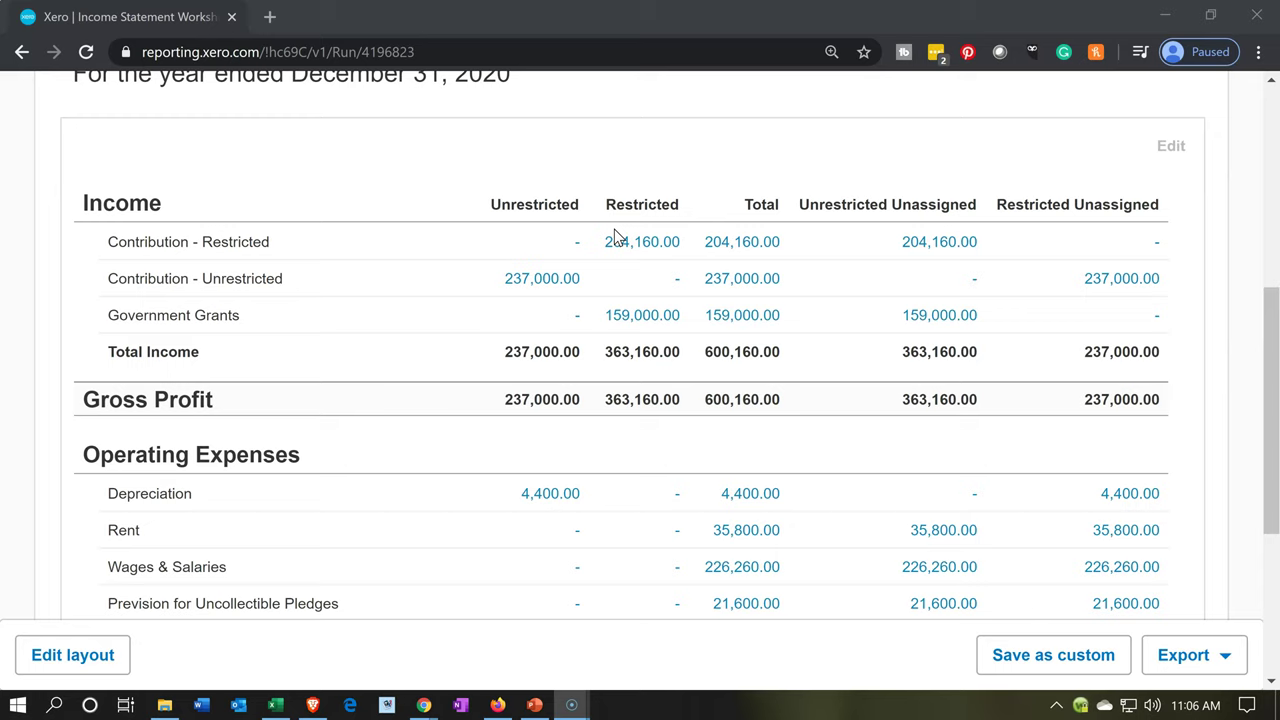
Duplicate the Income Statement Worksheet browser tab and open the Income Statement report in the original tab.
{"action": "right_click", "coordinate": [187, 20]}
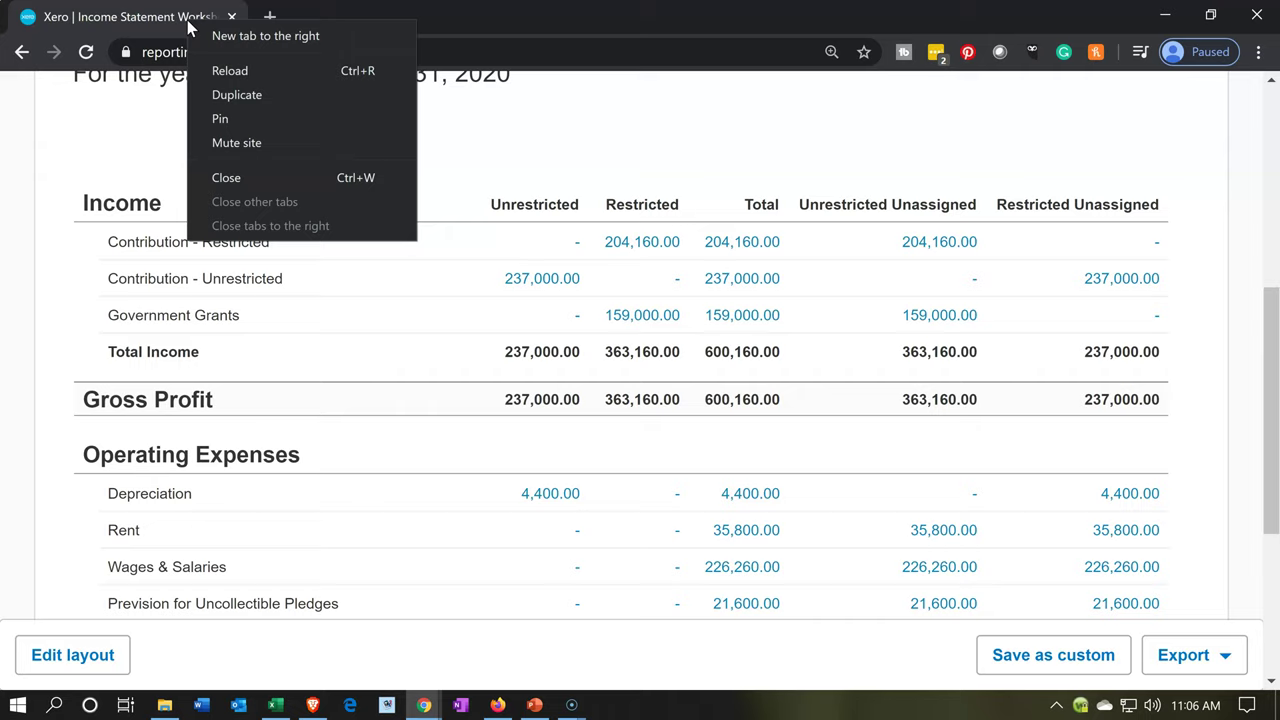
{"action": "left_click", "coordinate": [228, 92]}
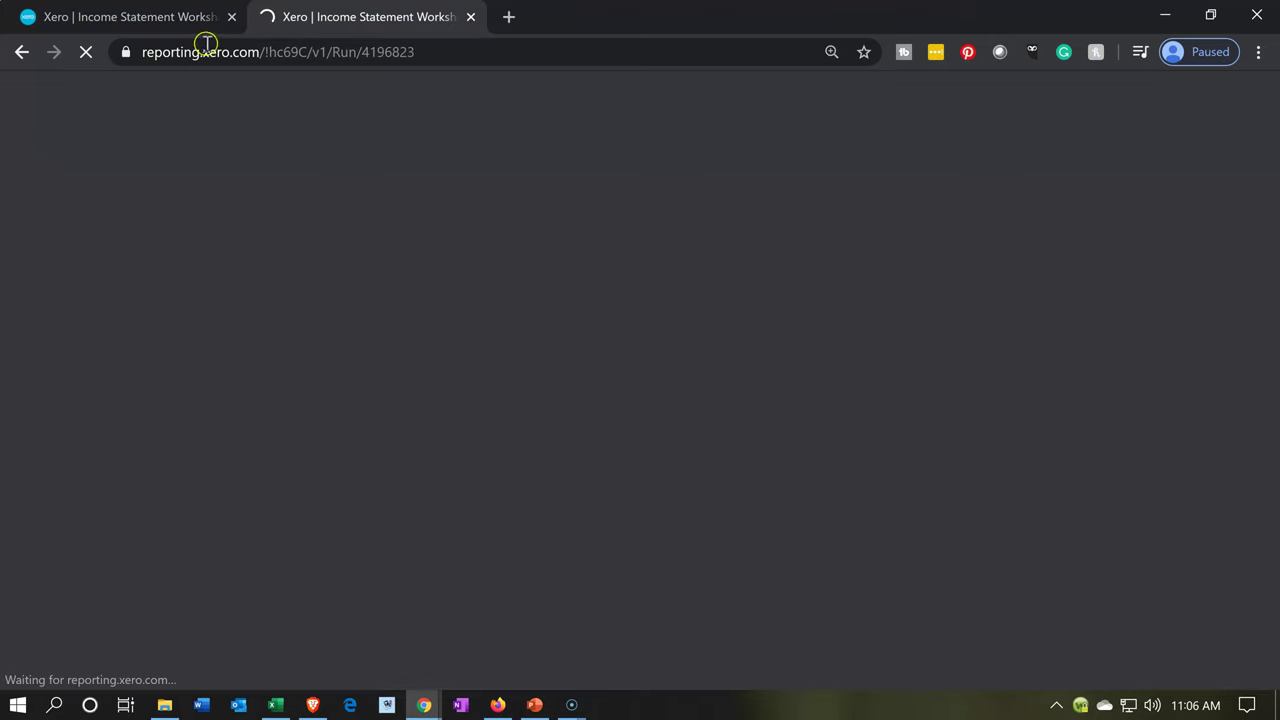
{"action": "left_click", "coordinate": [166, 16]}
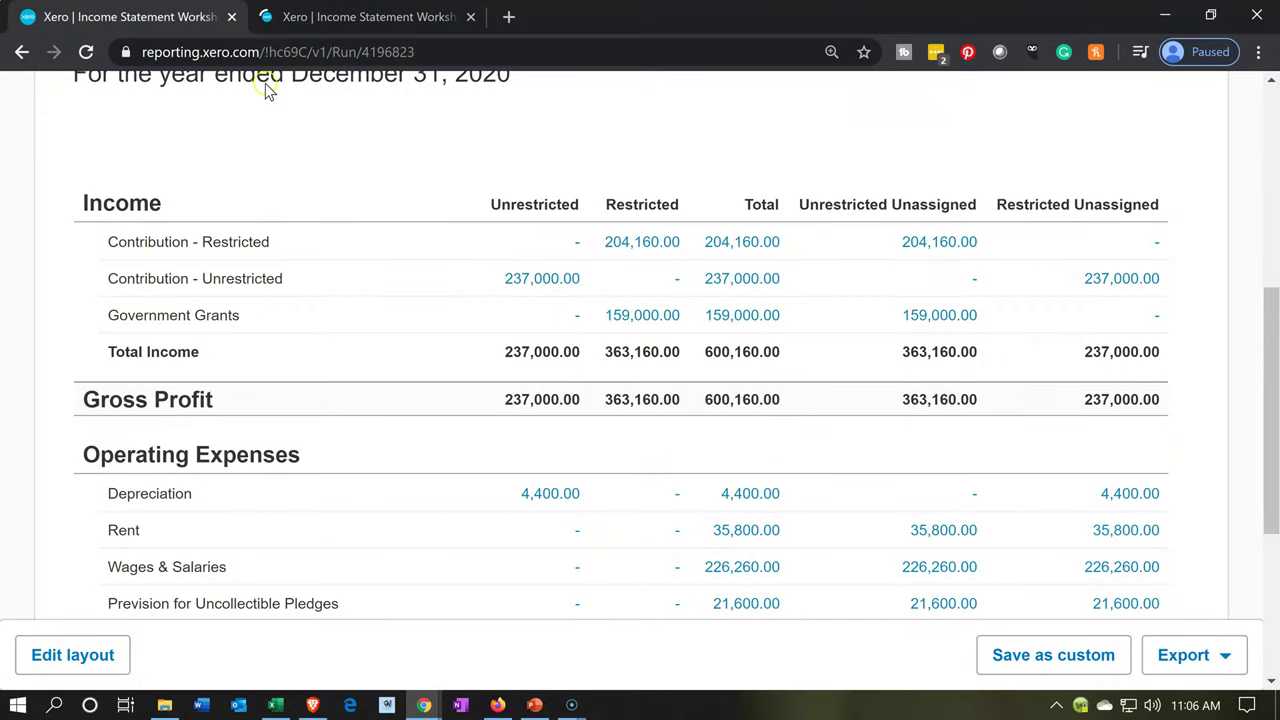
{"action": "scroll", "coordinate": [595, 325], "scroll_direction": "up", "scroll_amount": 5}
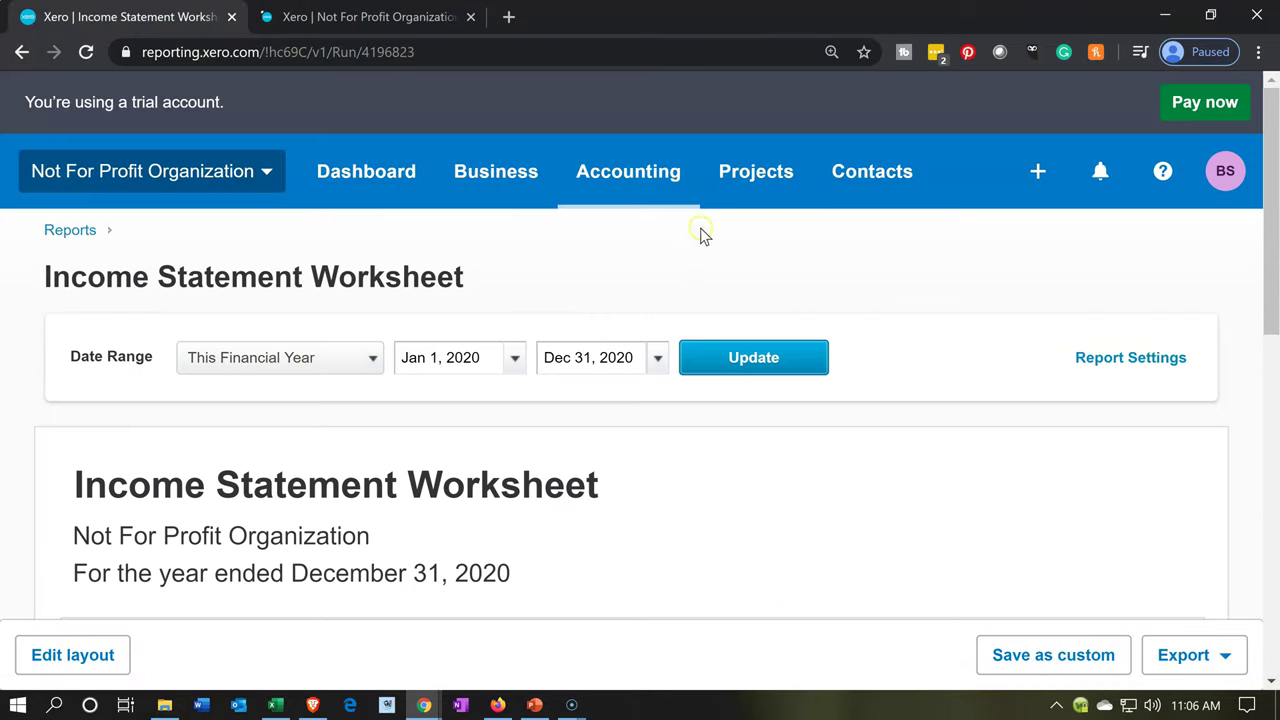
{"action": "left_click", "coordinate": [674, 184]}
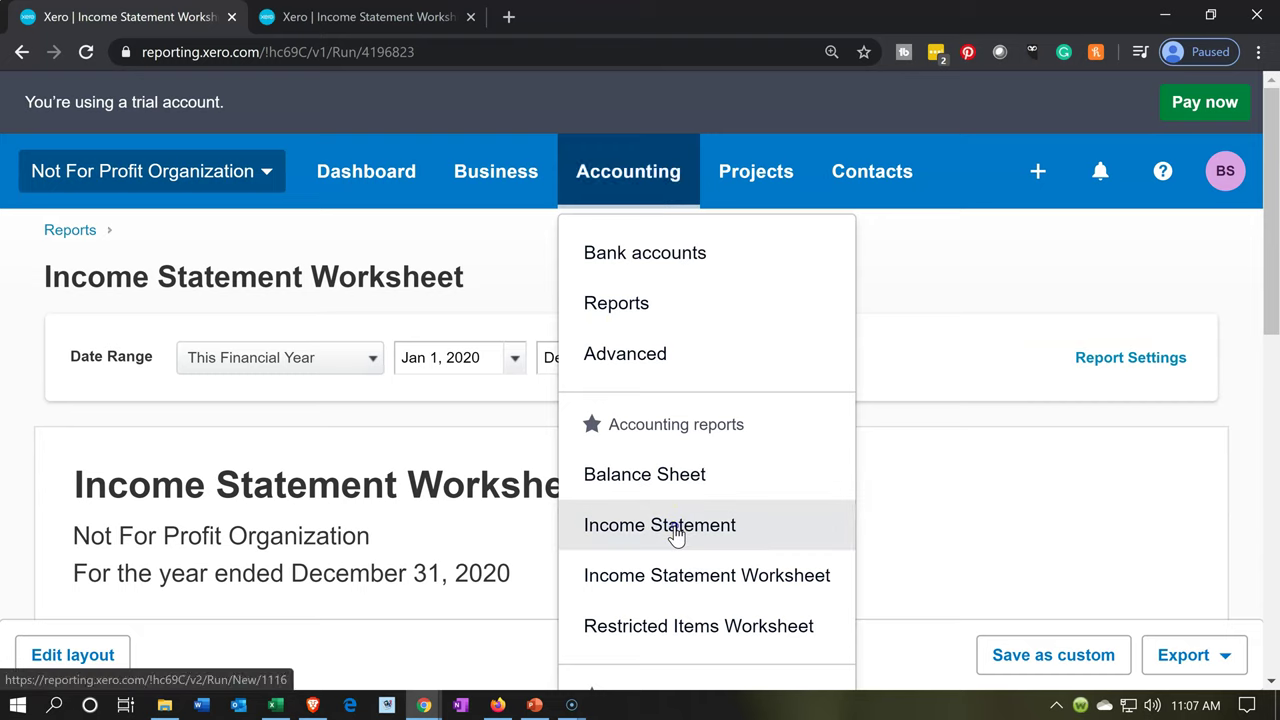
{"action": "left_click", "coordinate": [676, 535]}
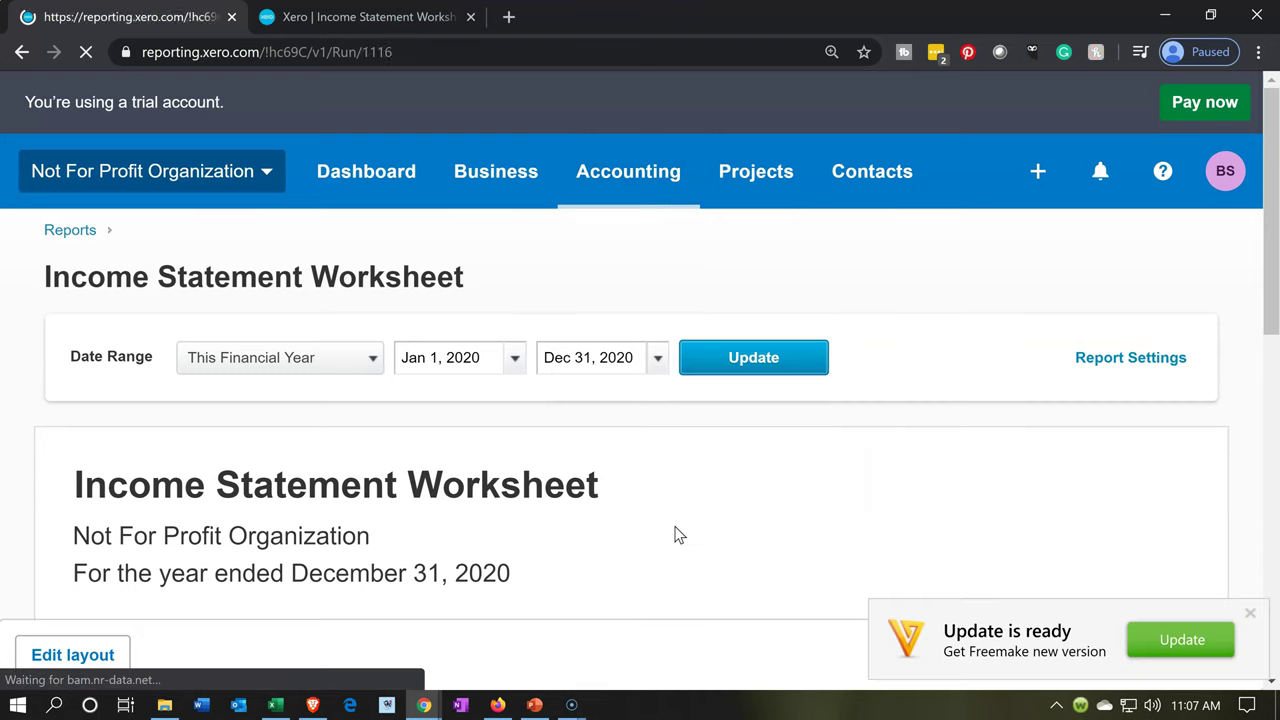
{"action": "scroll", "coordinate": [481, 553], "scroll_direction": "down", "scroll_amount": 2}
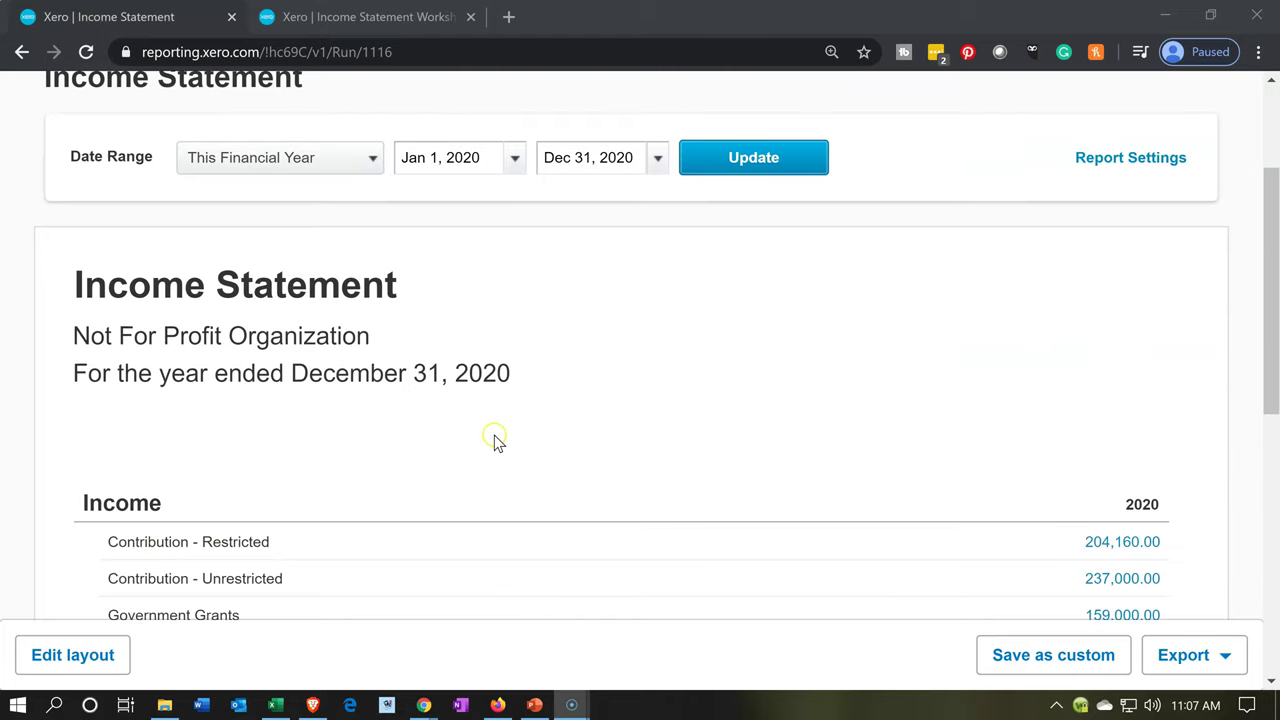
Open the Income Statement's layout for editing and add an Unrestricted tracking column to the table.
{"action": "left_click", "coordinate": [112, 680]}
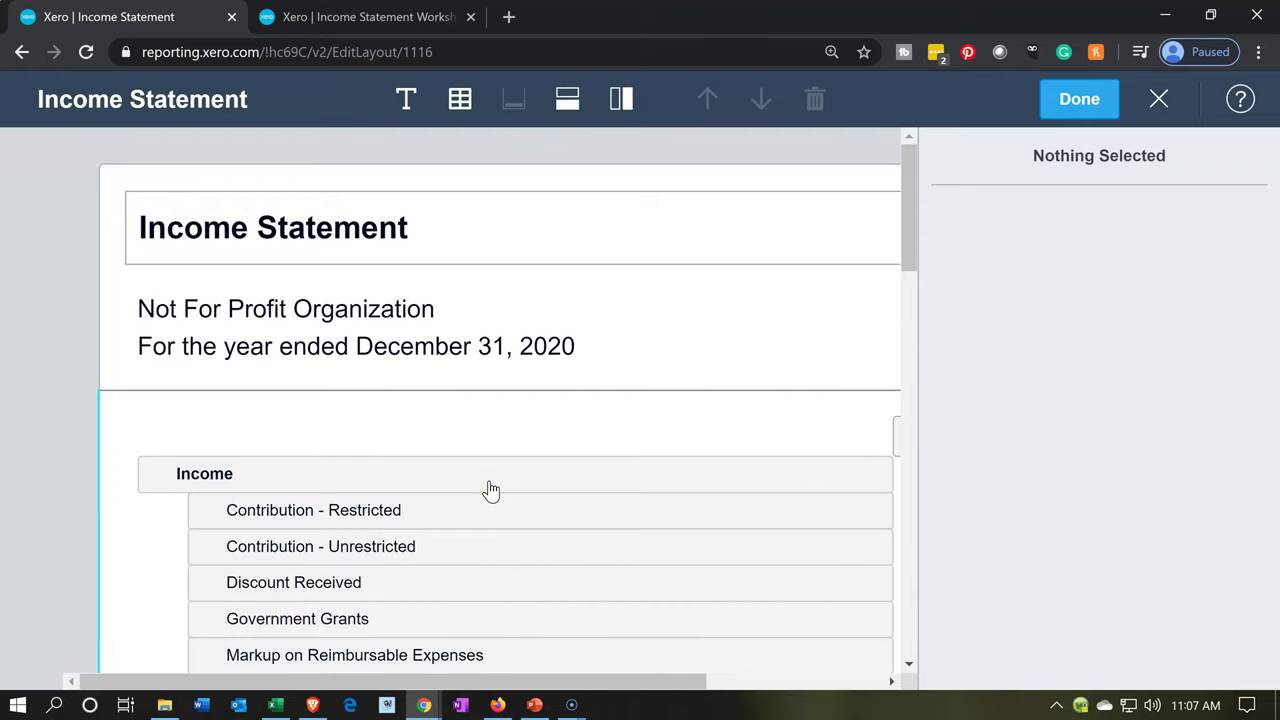
{"action": "key", "text": "ctrl+minus"}
{"action": "key", "text": "ctrl+minus"}
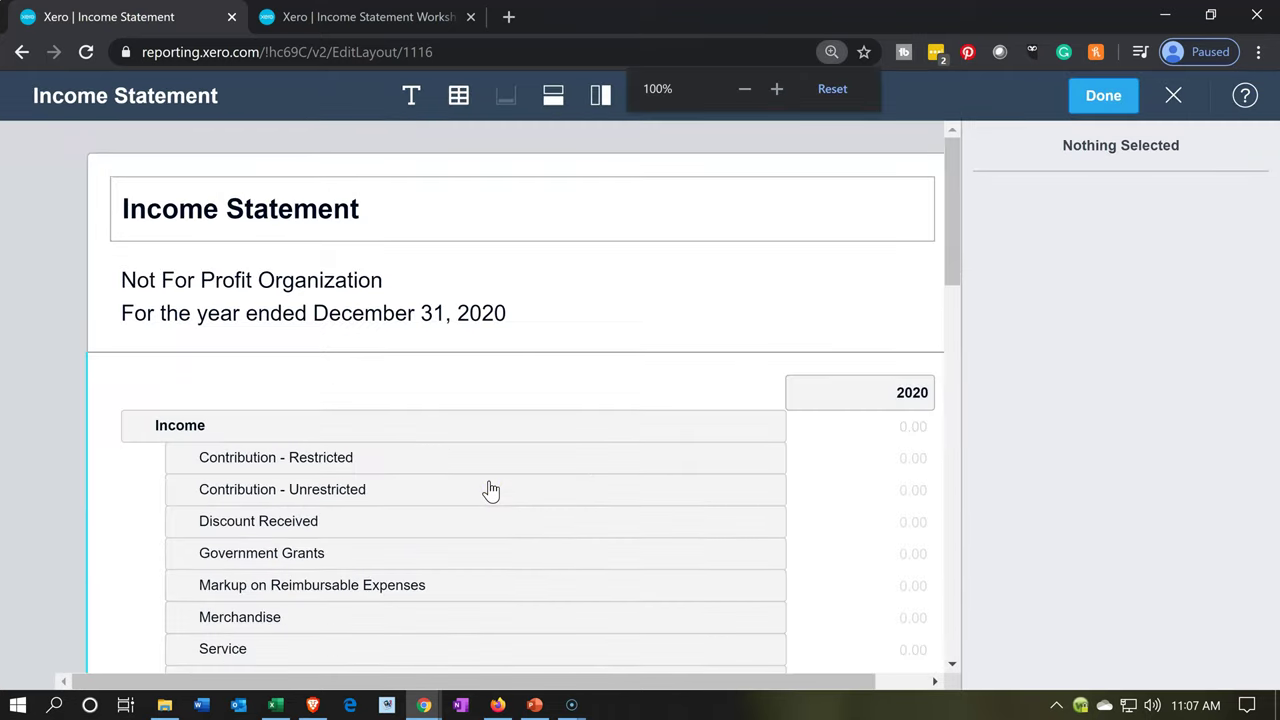
{"action": "left_click", "coordinate": [649, 548]}
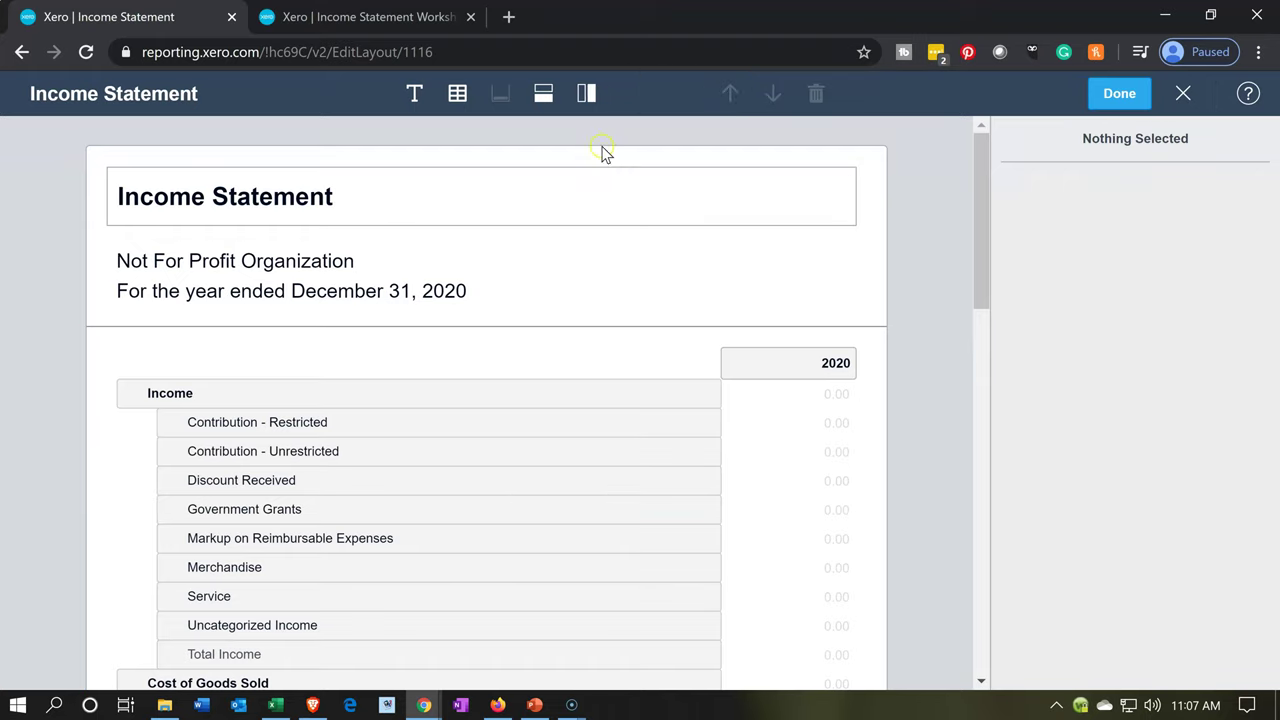
{"action": "left_click", "coordinate": [591, 106]}
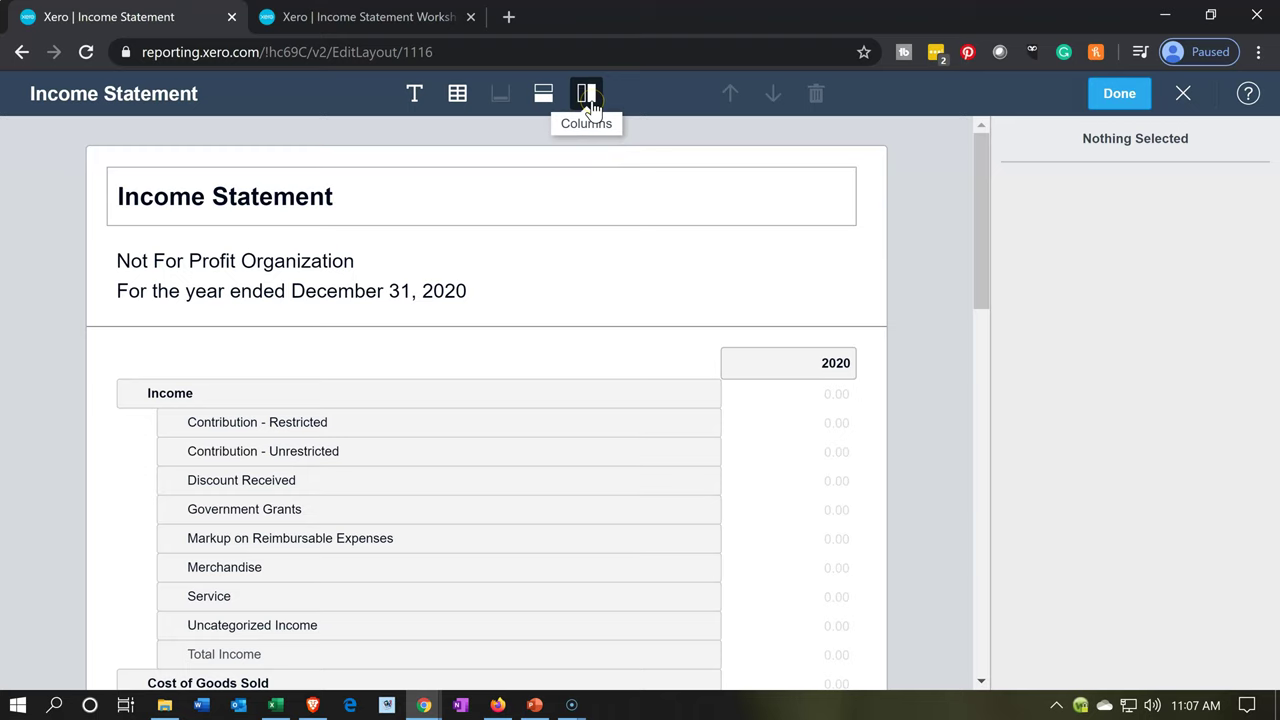
{"action": "left_click", "coordinate": [592, 107]}
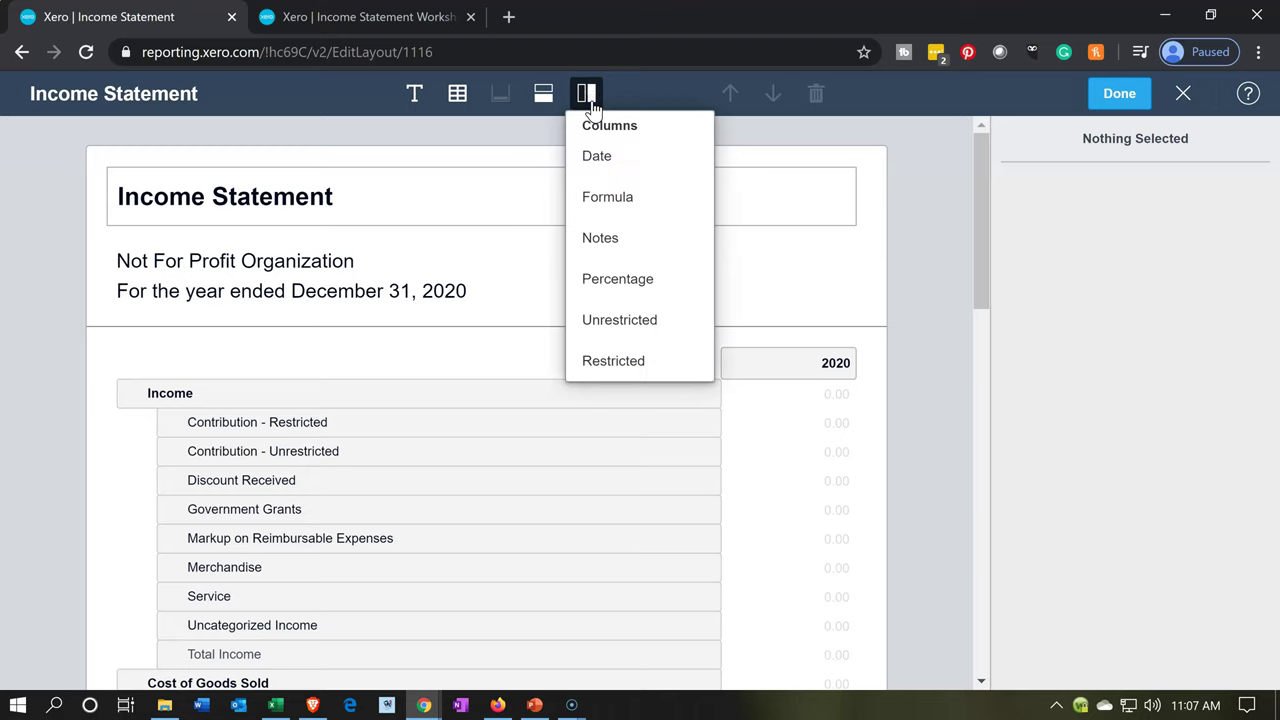
{"action": "left_click", "coordinate": [600, 333]}
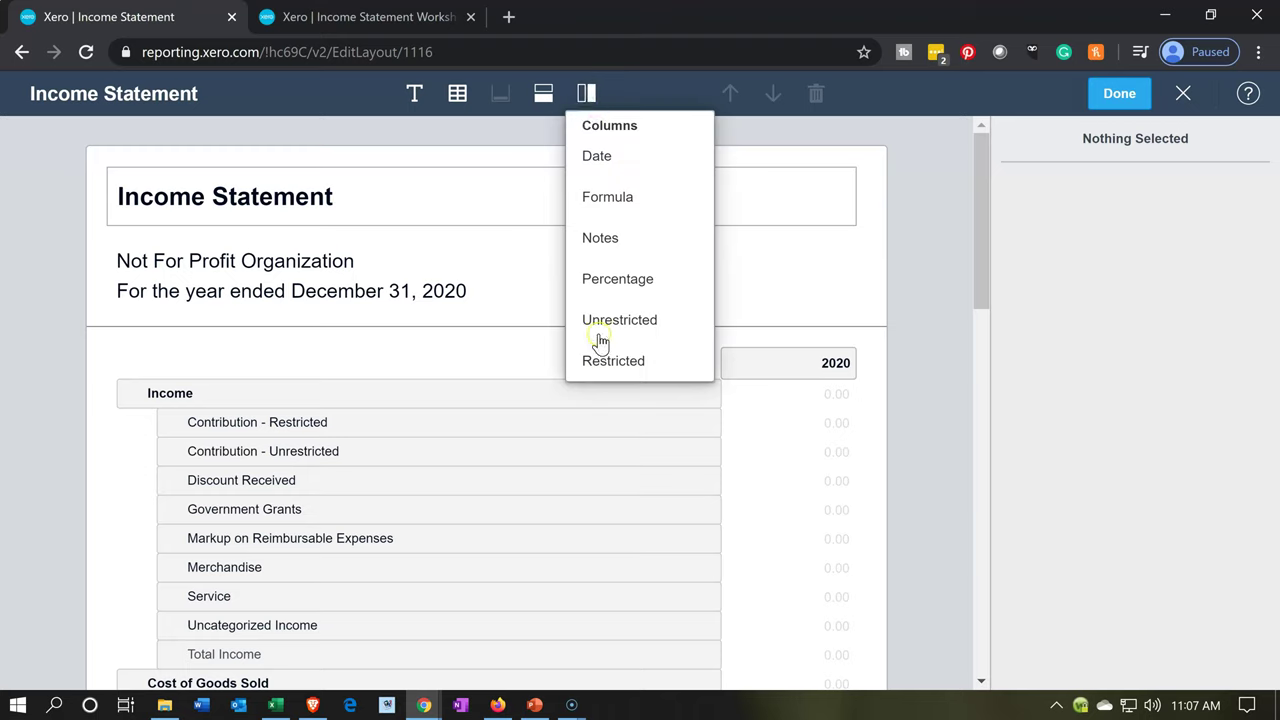
{"action": "left_click", "coordinate": [600, 330]}
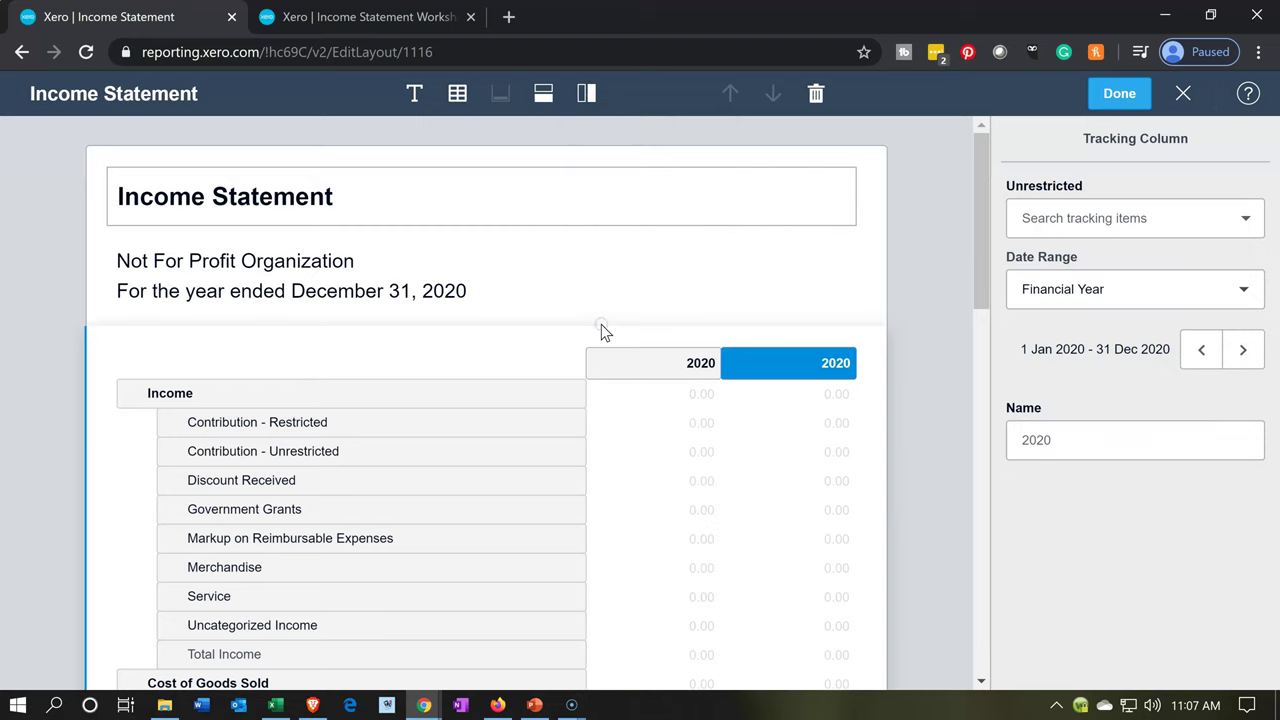
Set the new Unrestricted tracking column to show only the Admin 20% tracking option.
{"action": "left_click", "coordinate": [1040, 275]}
{"action": "left_click", "coordinate": [1230, 231]}
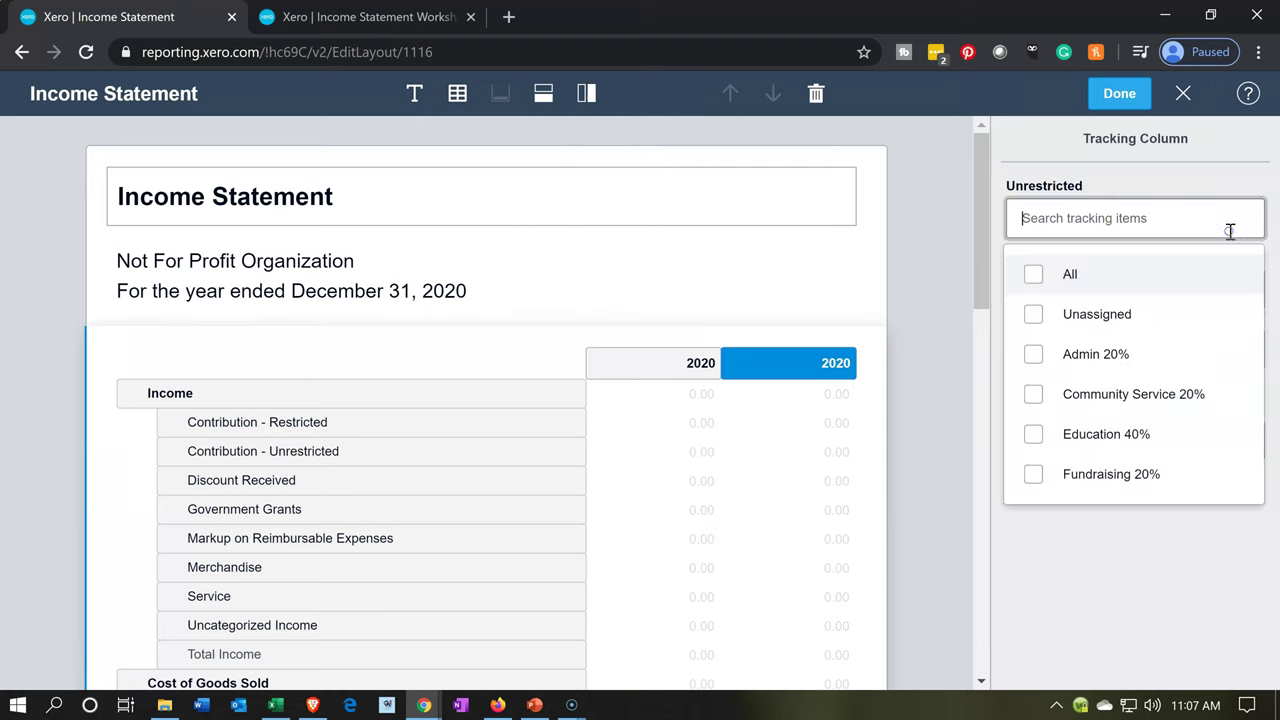
{"action": "left_click", "coordinate": [1105, 358]}
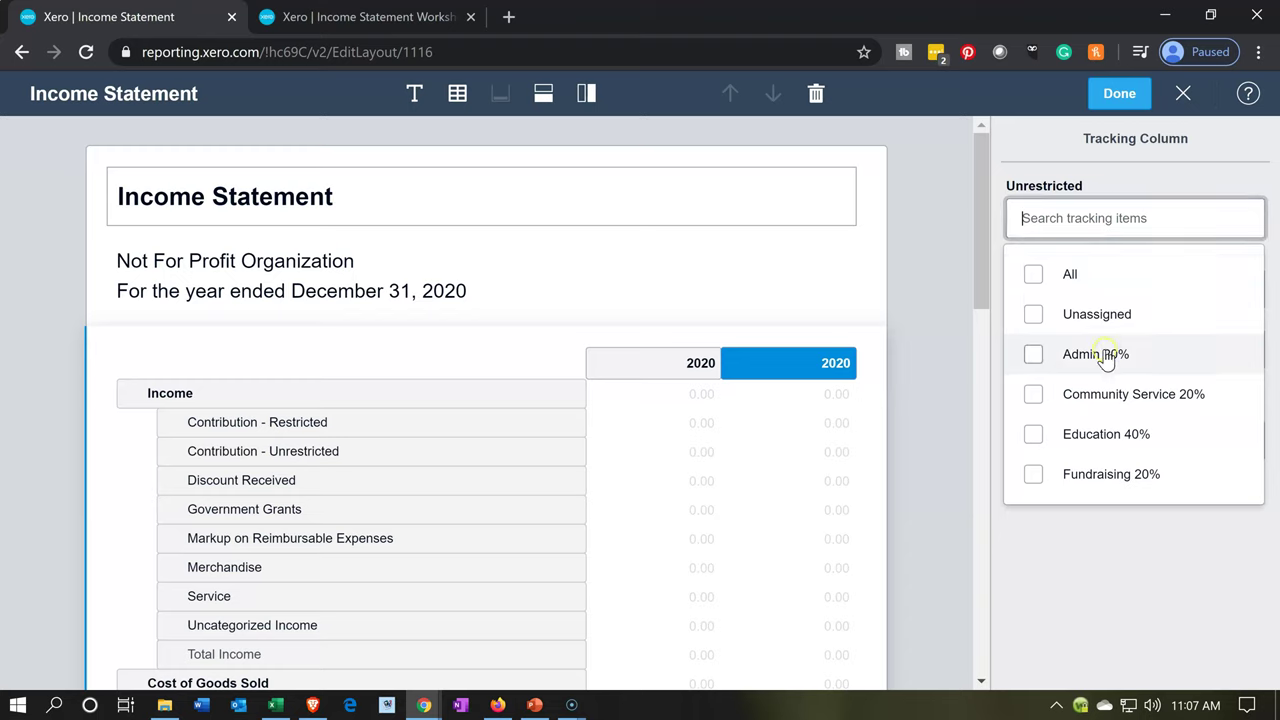
{"action": "left_click", "coordinate": [1105, 356]}
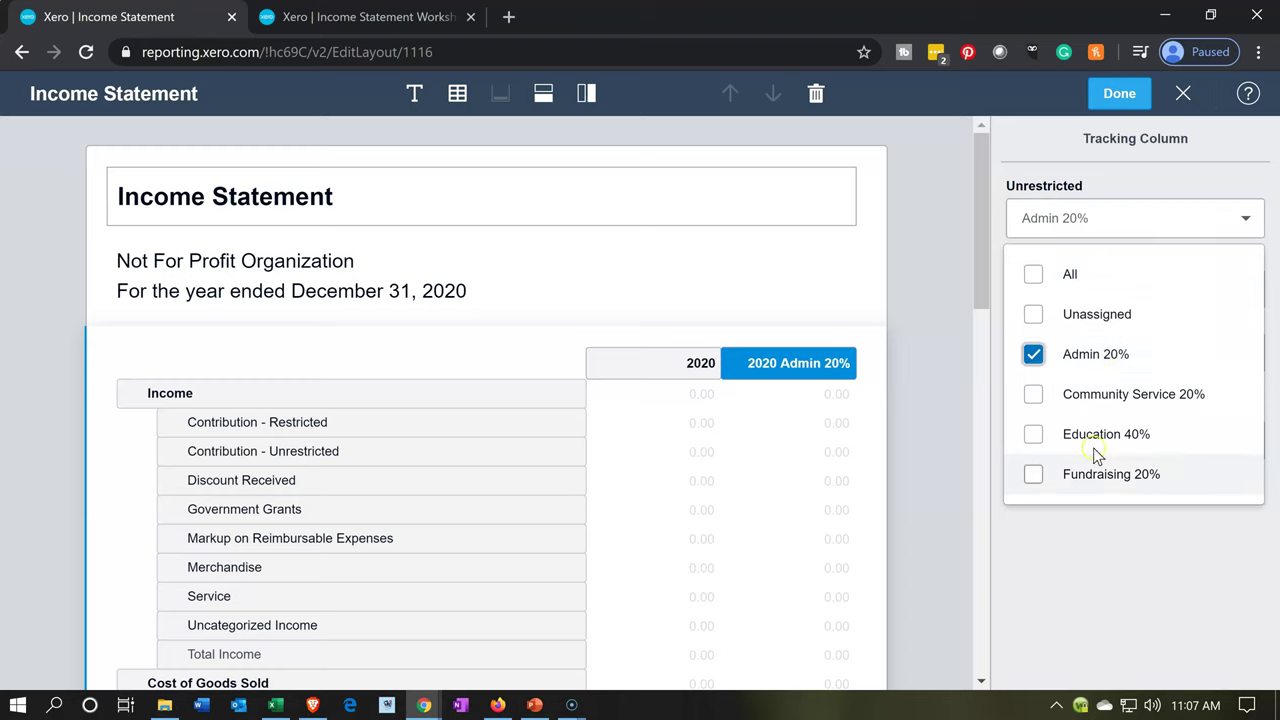
{"action": "left_click", "coordinate": [1107, 612]}
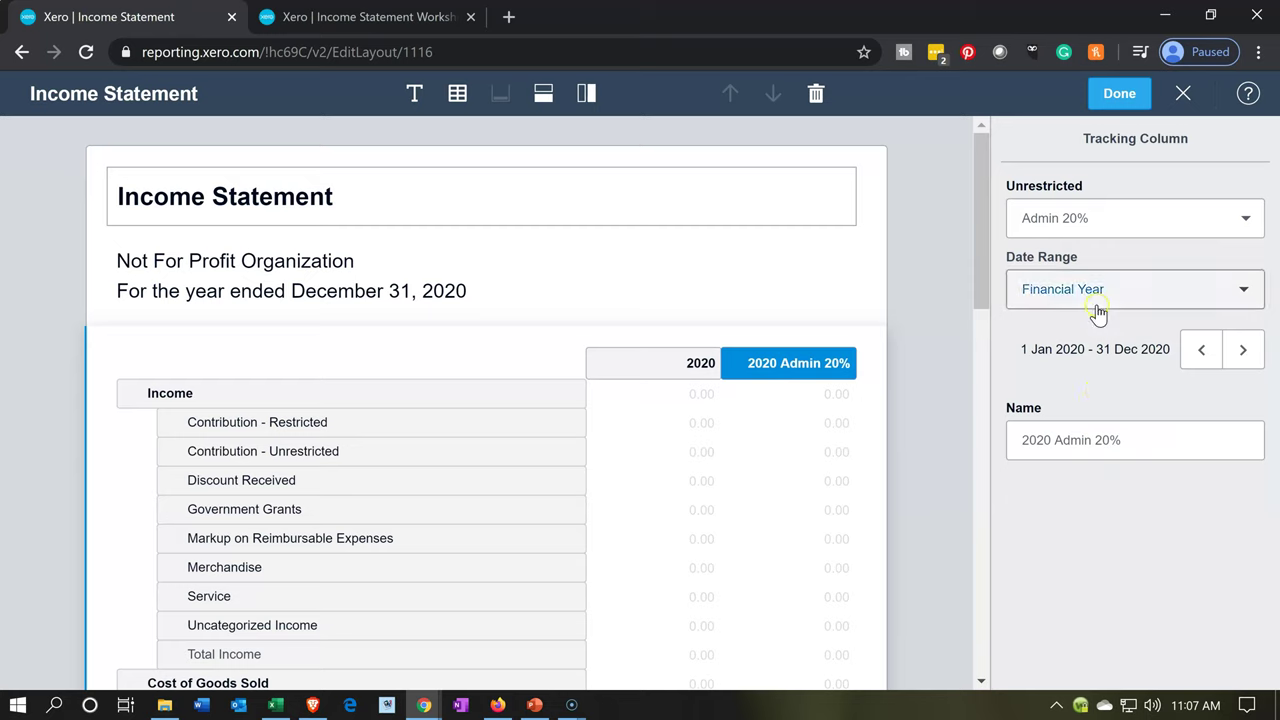
Rename the new tracking column's heading to Admin 20% by removing the year.
{"action": "left_click", "coordinate": [782, 364]}
{"action": "left_click", "coordinate": [782, 364]}
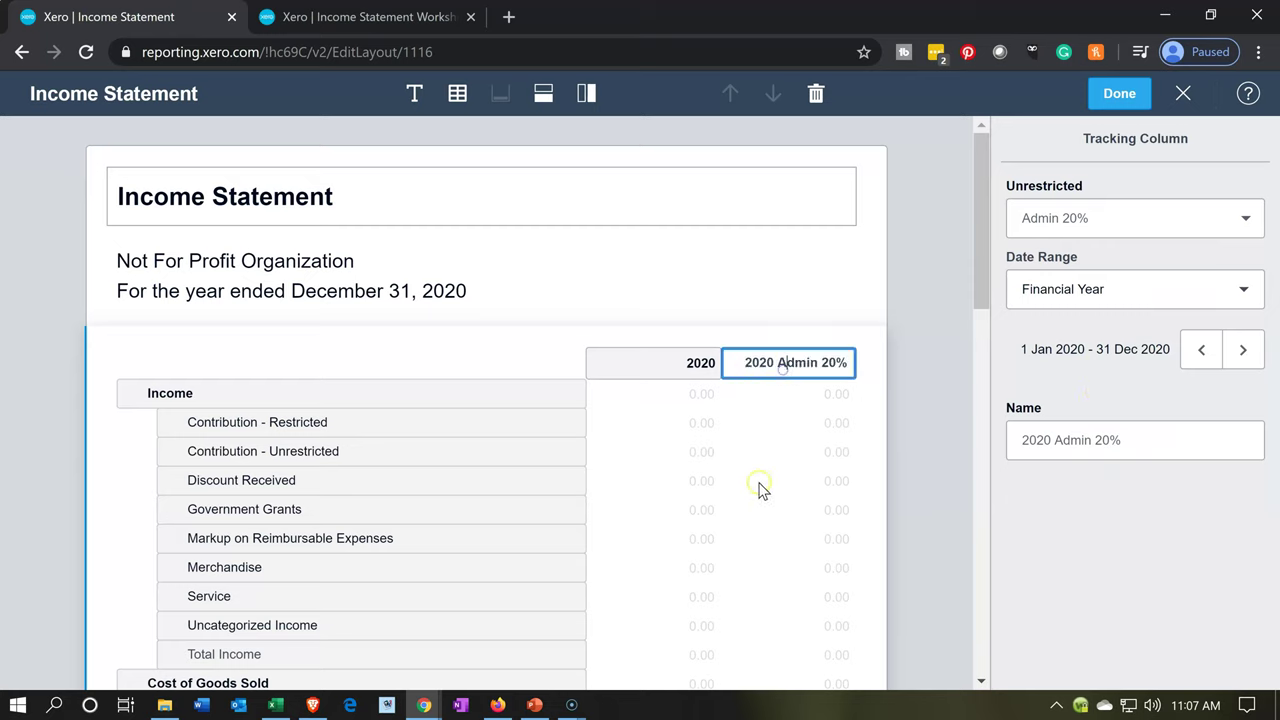
{"action": "key", "text": "BackSpace"}
{"action": "key", "text": "BackSpace"}
{"action": "key", "text": "BackSpace"}
{"action": "key", "text": "BackSpace"}
{"action": "key", "text": "BackSpace"}
{"action": "left_click", "coordinate": [1089, 547]}
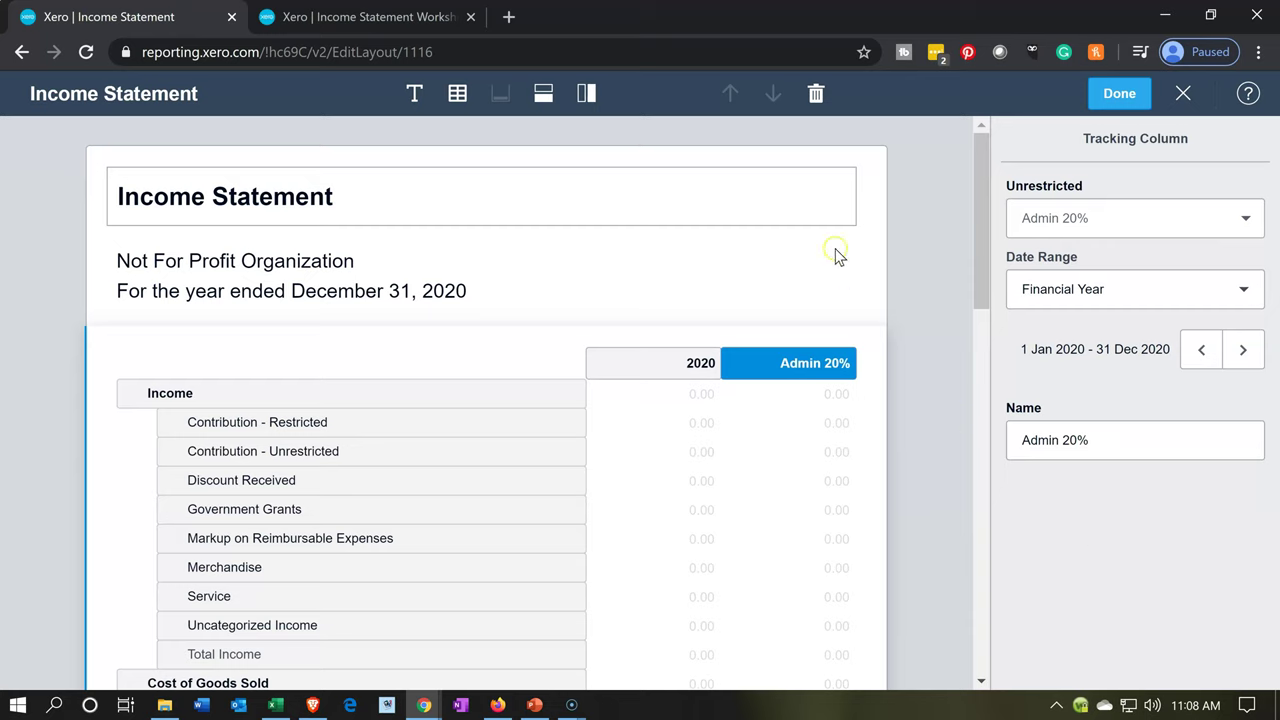
Add another Unrestricted tracking column to the Income Statement table, limited to the Community Service 20% option.
{"action": "left_click", "coordinate": [590, 93]}
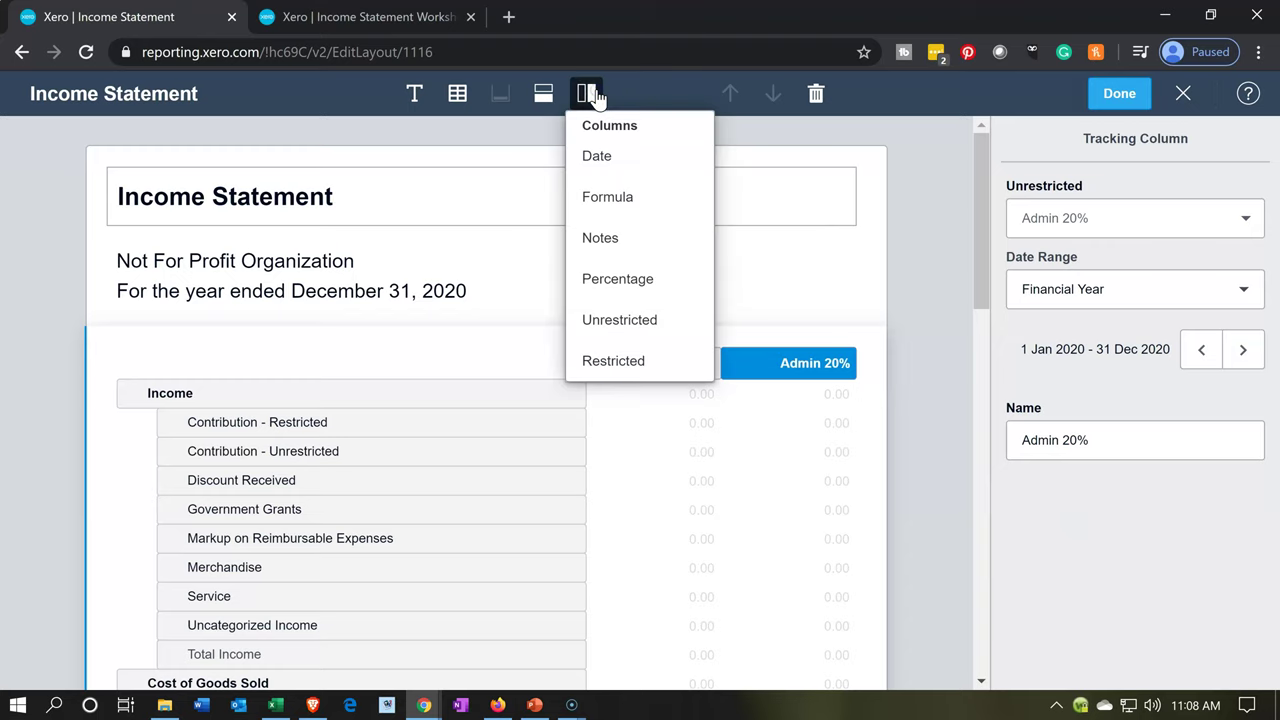
{"action": "left_click", "coordinate": [611, 320]}
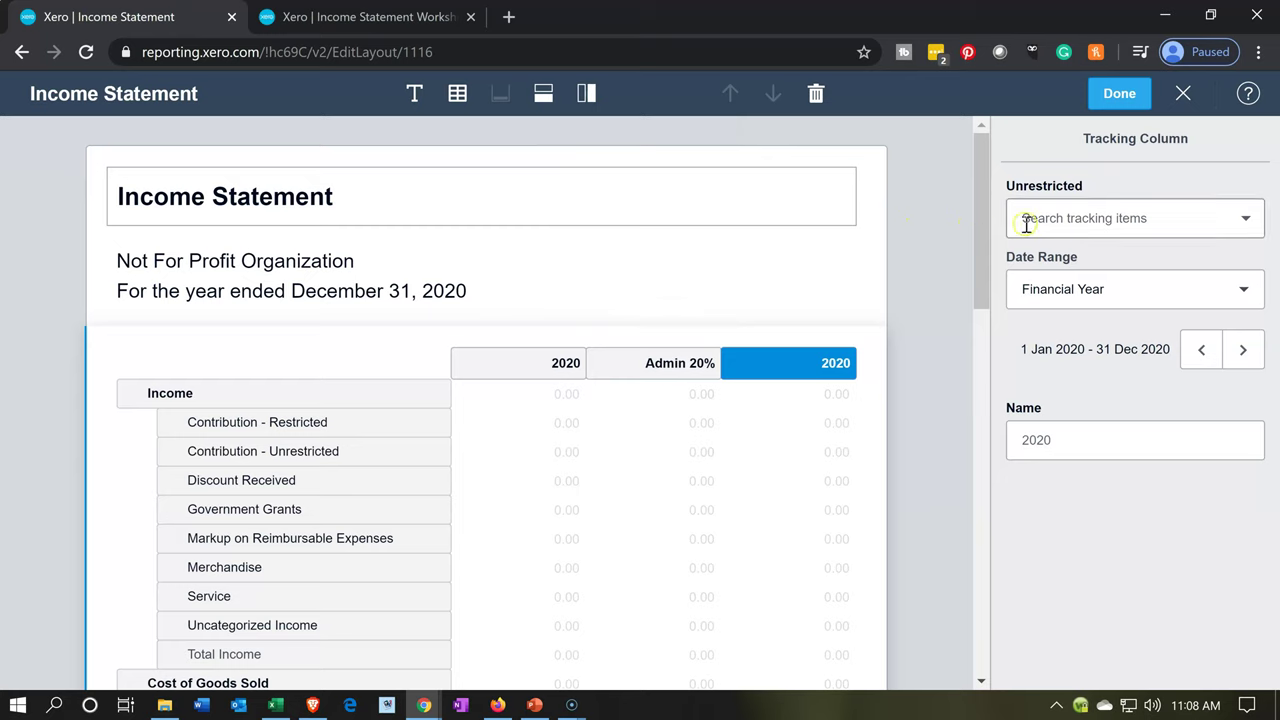
{"action": "left_click", "coordinate": [1233, 228]}
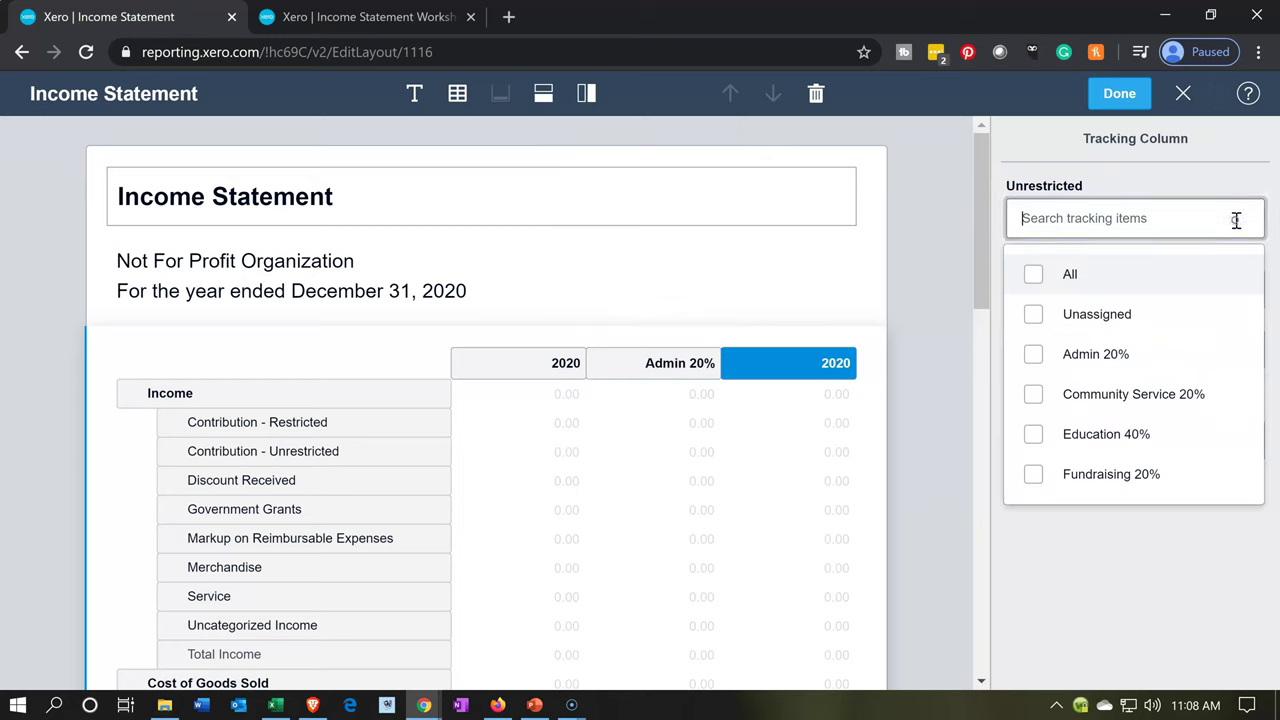
{"action": "left_click", "coordinate": [1169, 394]}
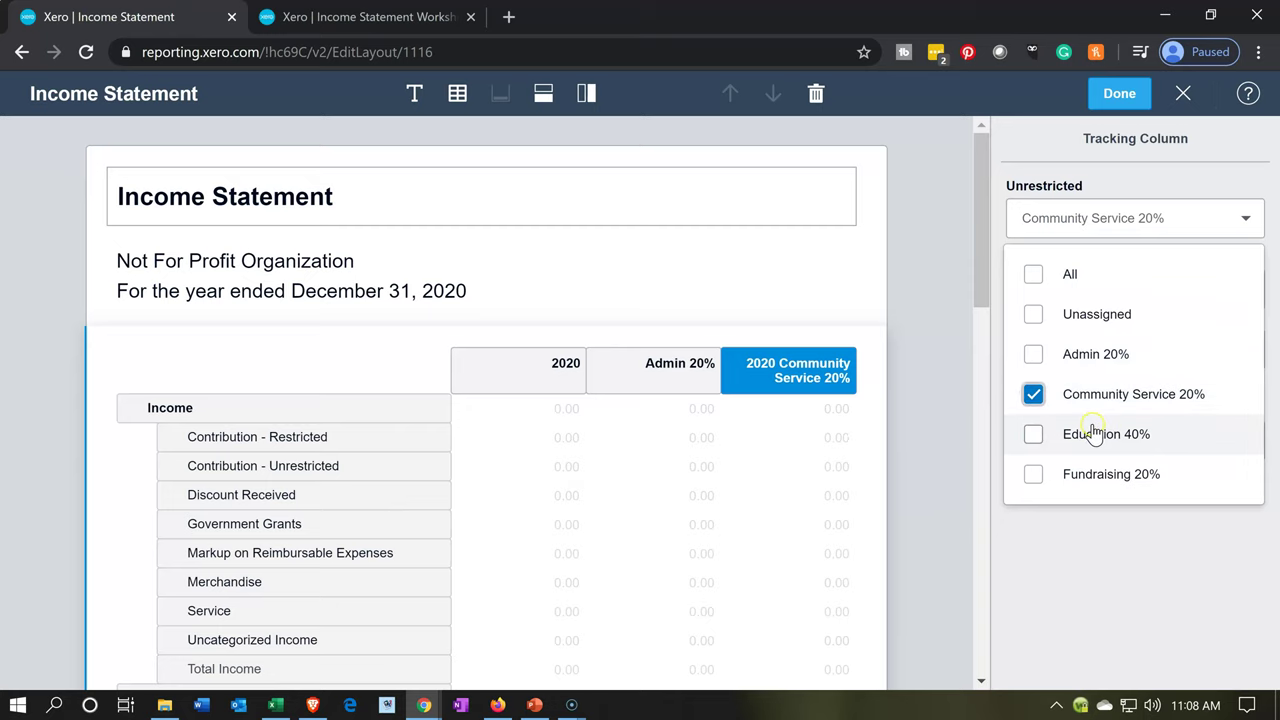
{"action": "left_click", "coordinate": [1086, 576]}
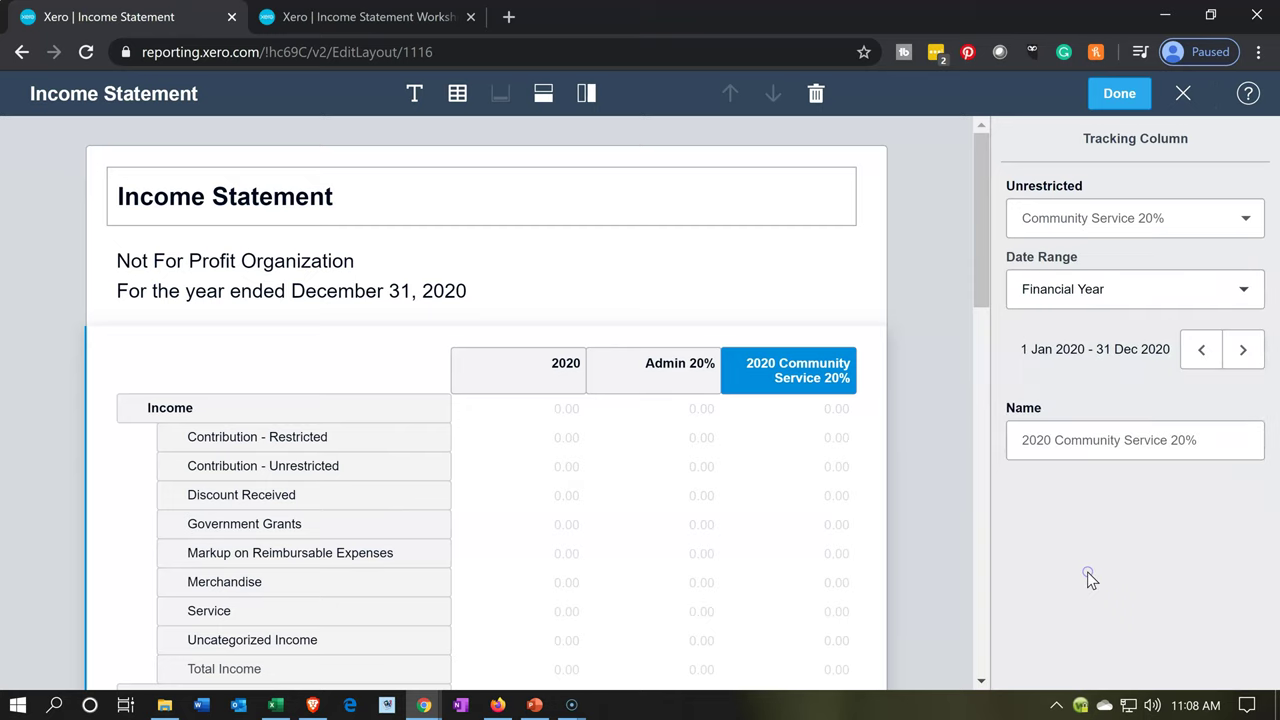
Rename the Community Service column's heading to Community Service 20% by removing the year.
{"action": "double_click", "coordinate": [788, 372]}
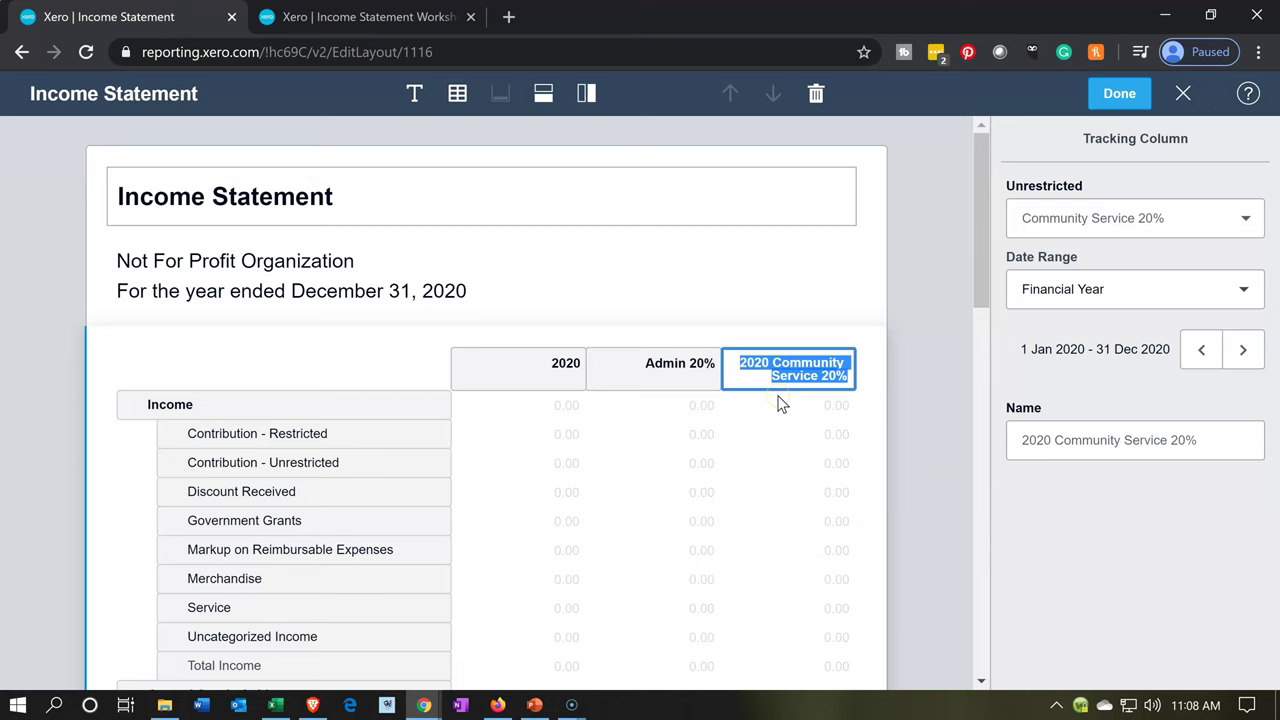
{"action": "key", "text": "Left"}
{"action": "key", "text": "Right"}
{"action": "key", "text": "Right"}
{"action": "key", "text": "Right"}
{"action": "key", "text": "Right"}
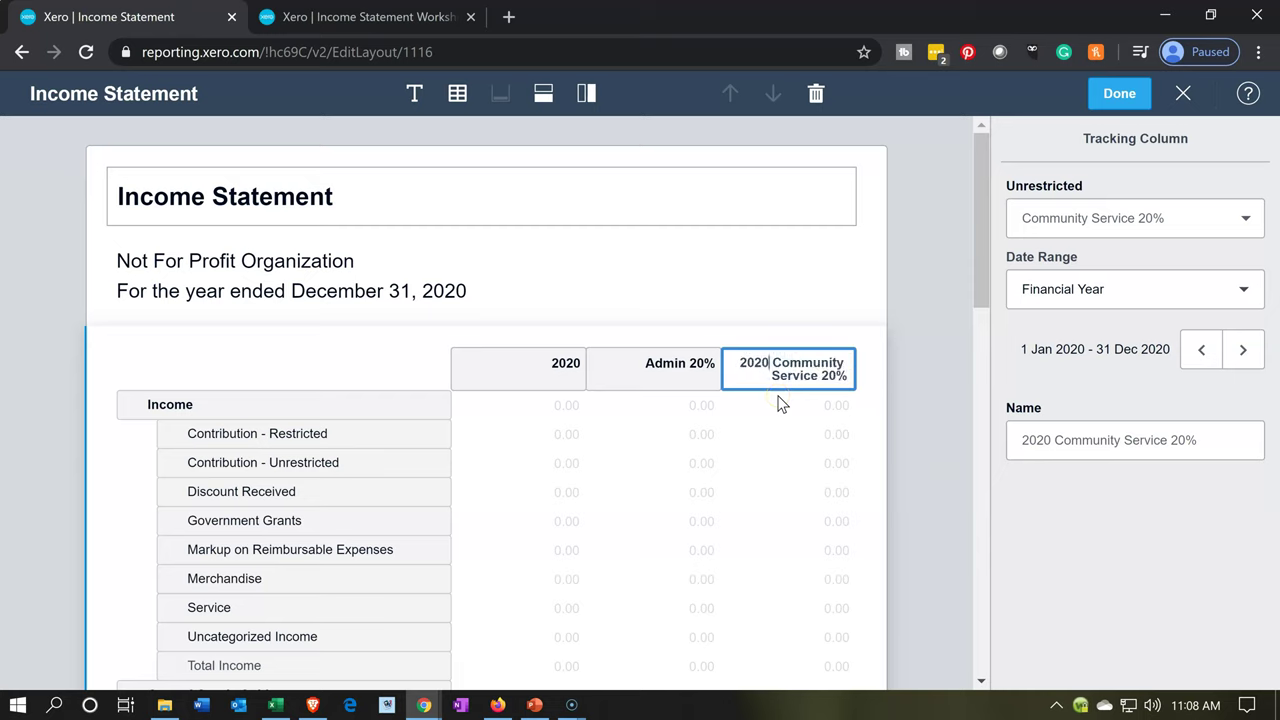
{"action": "key", "text": "BackSpace"}
{"action": "key", "text": "BackSpace"}
{"action": "key", "text": "BackSpace"}
{"action": "key", "text": "BackSpace"}
{"action": "key", "text": "BackSpace"}
{"action": "left_click", "coordinate": [1068, 522]}
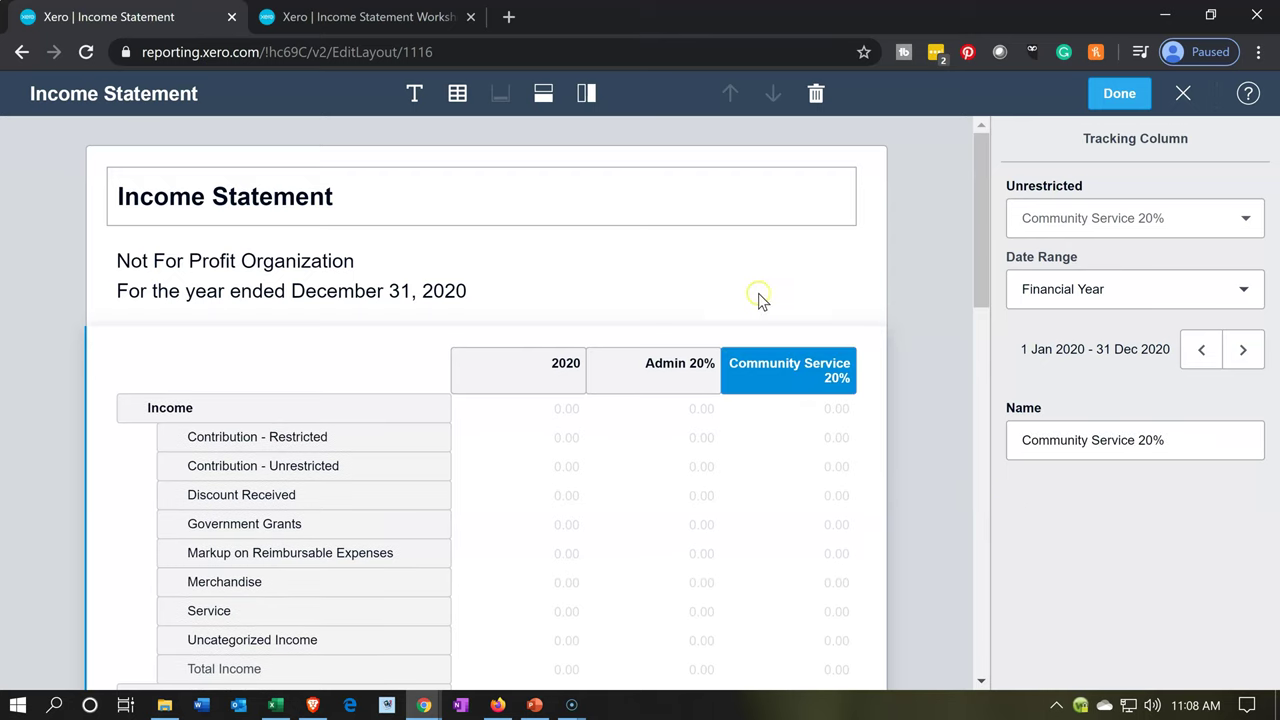
Add a third Unrestricted tracking column to the table and limit it to the Education 40% option.
{"action": "left_click", "coordinate": [598, 96]}
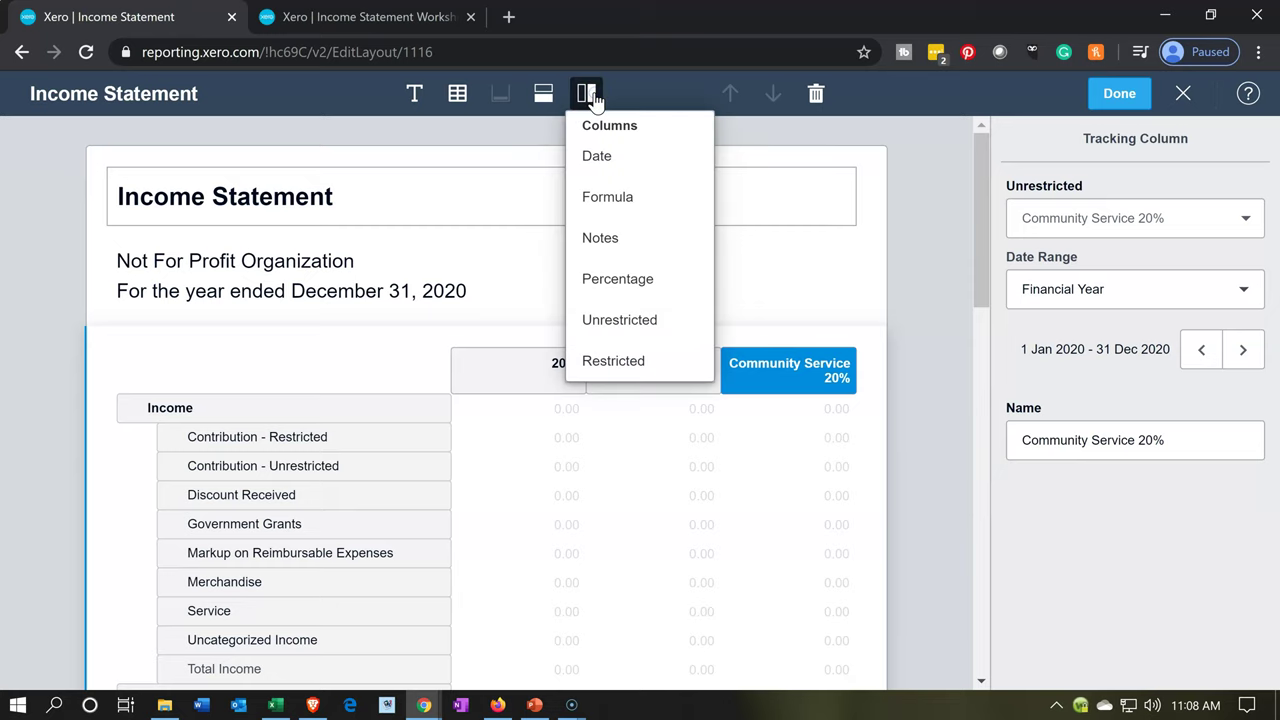
{"action": "left_click", "coordinate": [645, 321]}
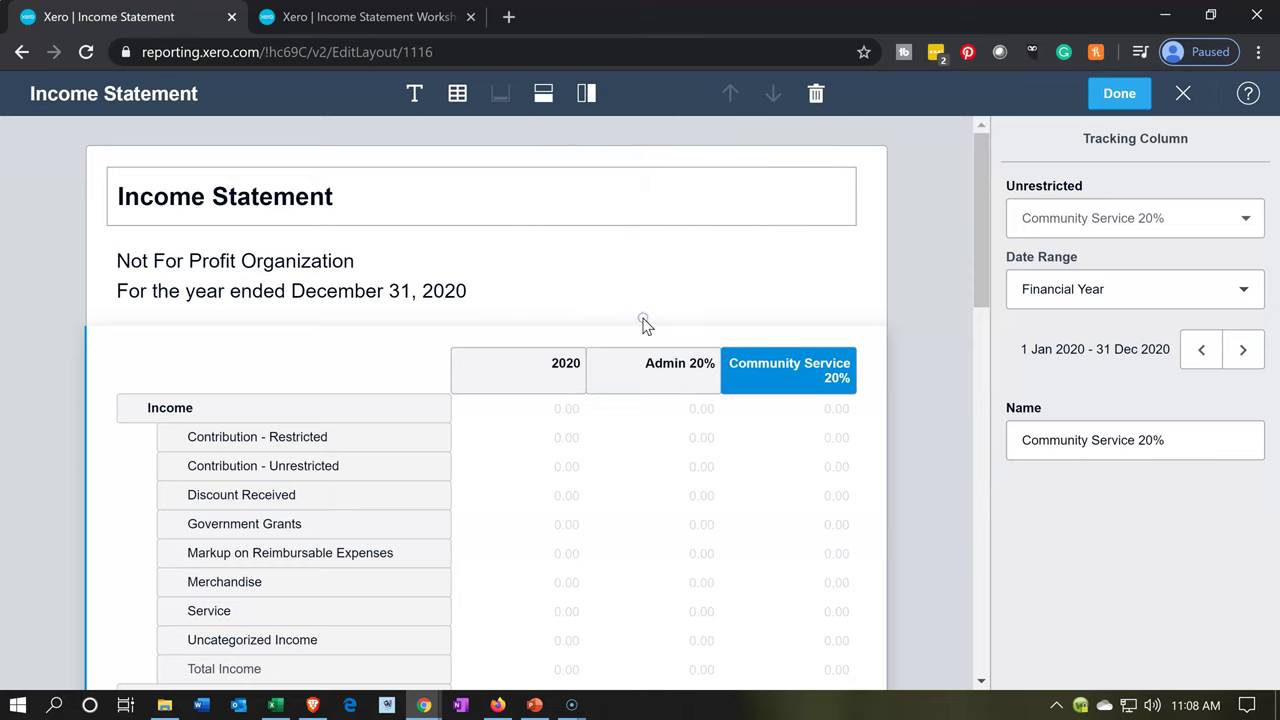
{"action": "left_click", "coordinate": [1241, 212]}
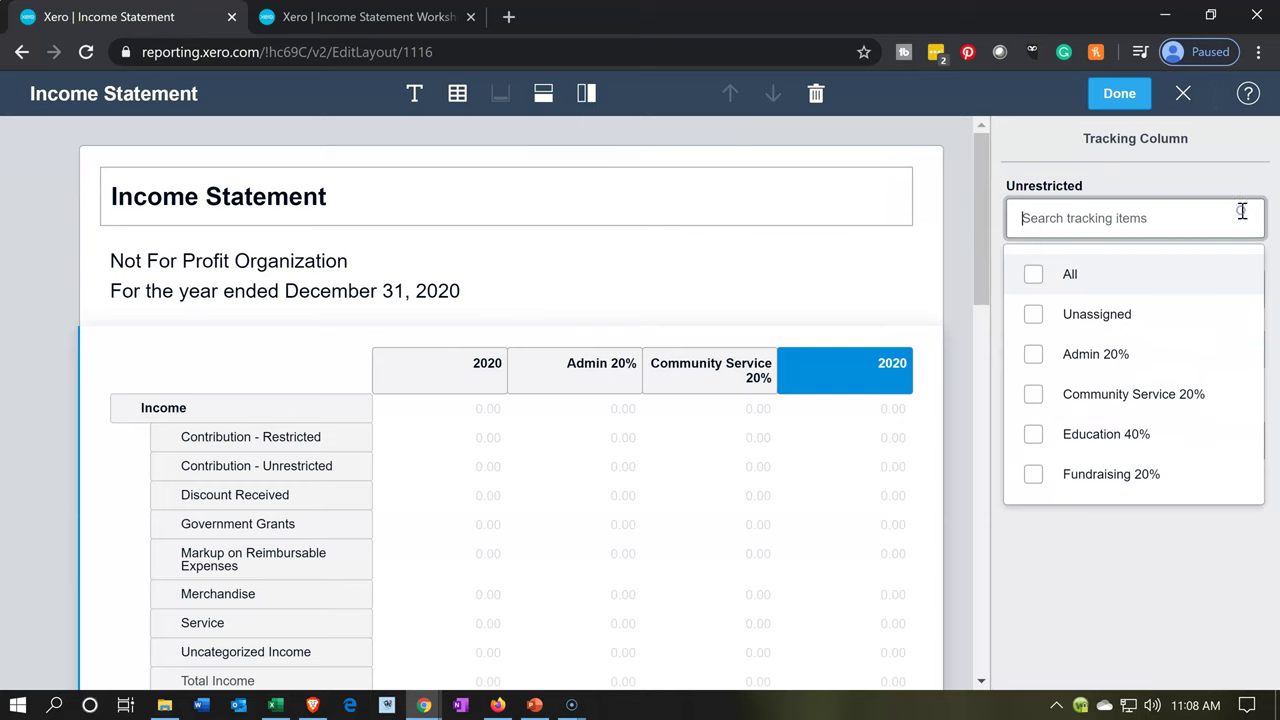
{"action": "left_click", "coordinate": [1126, 425]}
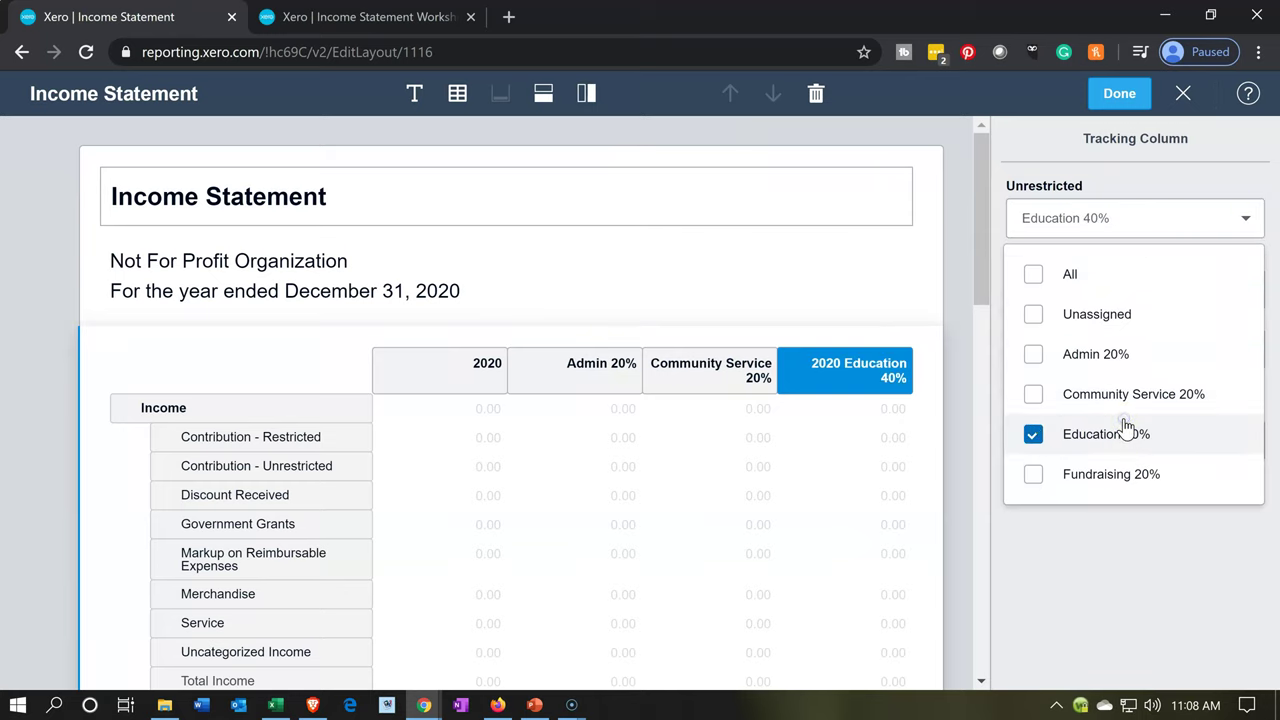
{"action": "left_click", "coordinate": [1094, 538]}
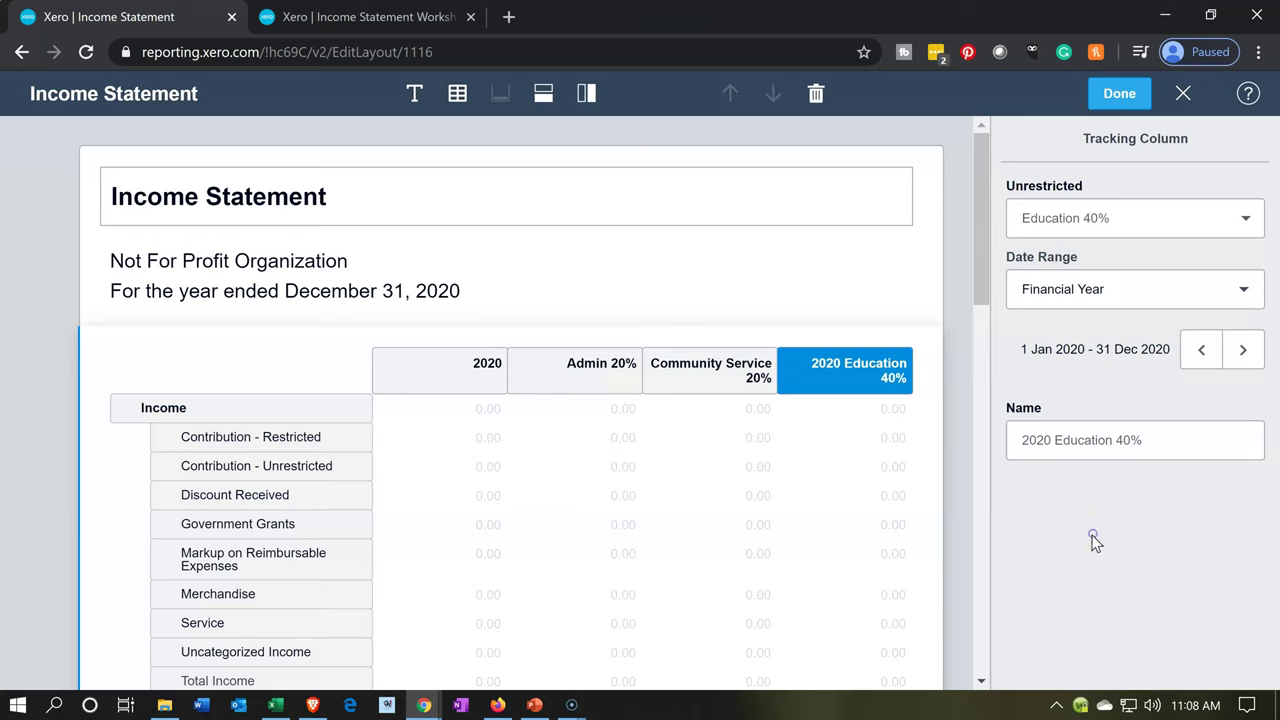
Rename the Education column's heading to Education 40% by removing the year.
{"action": "left_click", "coordinate": [849, 367]}
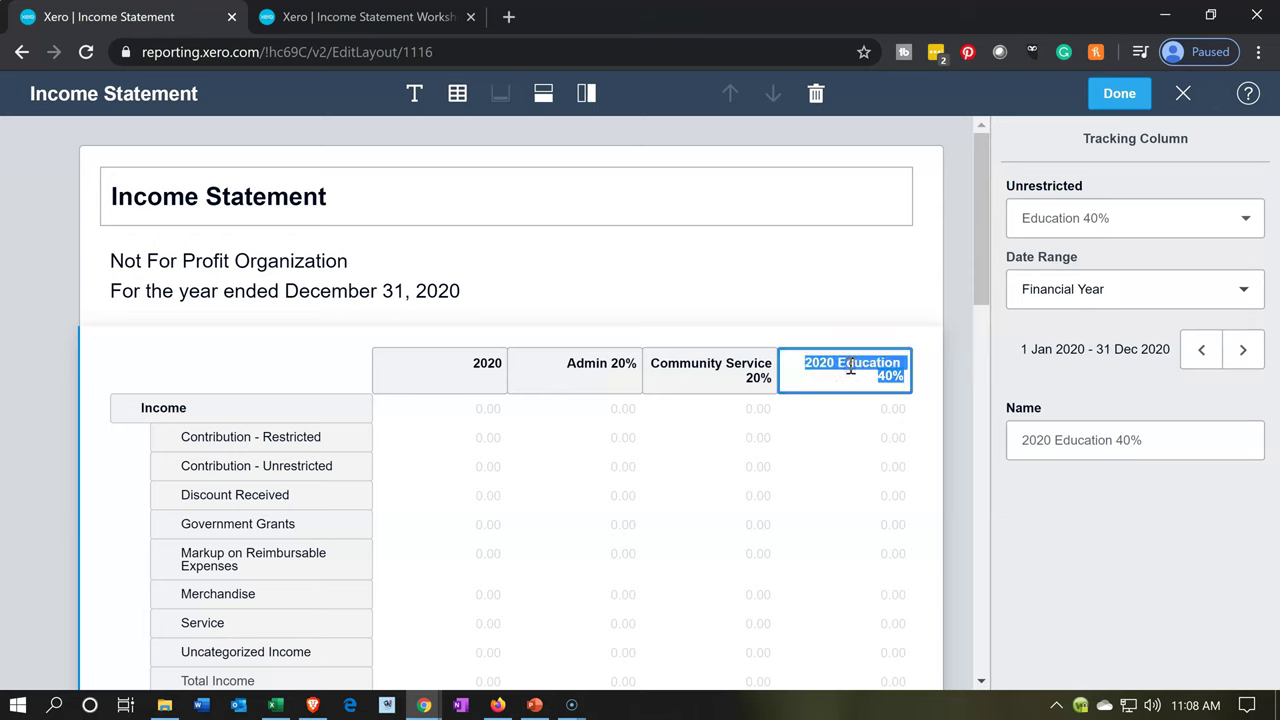
{"action": "left_click", "coordinate": [847, 452]}
{"action": "key", "text": "Right"}
{"action": "key", "text": "Right"}
{"action": "key", "text": "Right"}
{"action": "key", "text": "Right"}
{"action": "key", "text": "Right"}
{"action": "key", "text": "BackSpace"}
{"action": "key", "text": "BackSpace"}
{"action": "key", "text": "BackSpace"}
{"action": "key", "text": "BackSpace"}
{"action": "key", "text": "BackSpace"}
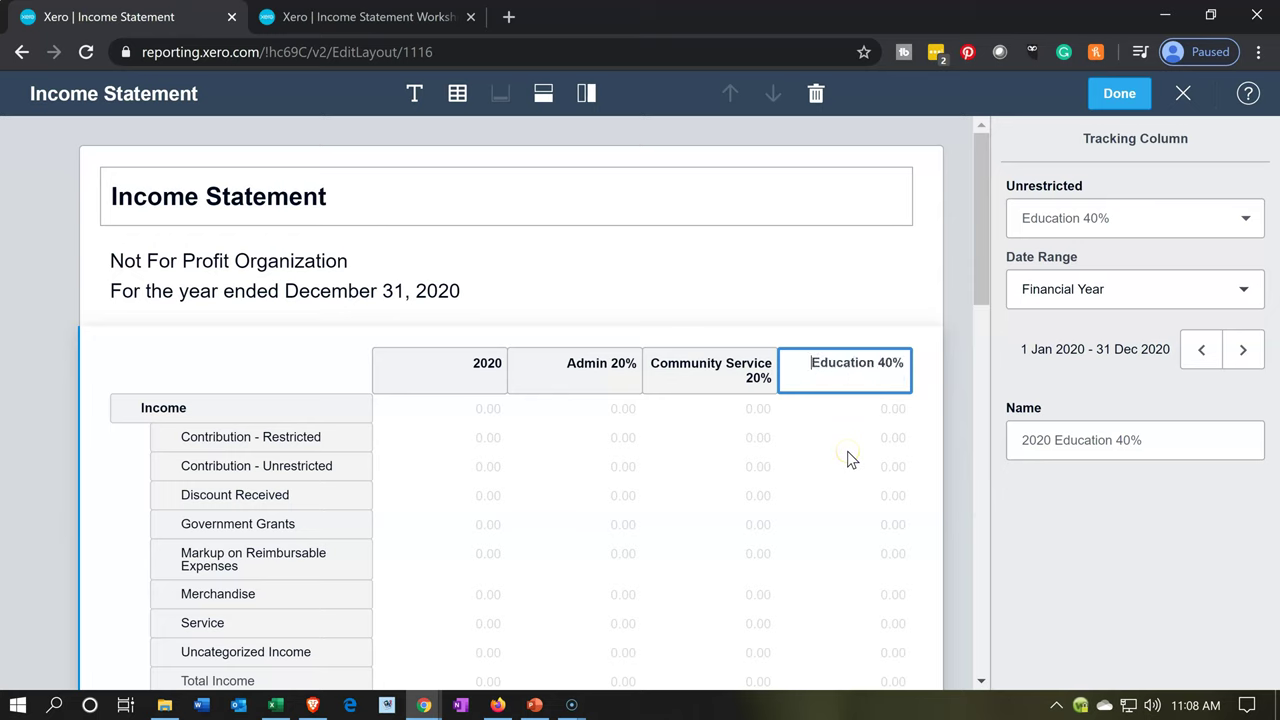
{"action": "left_click", "coordinate": [1117, 546]}
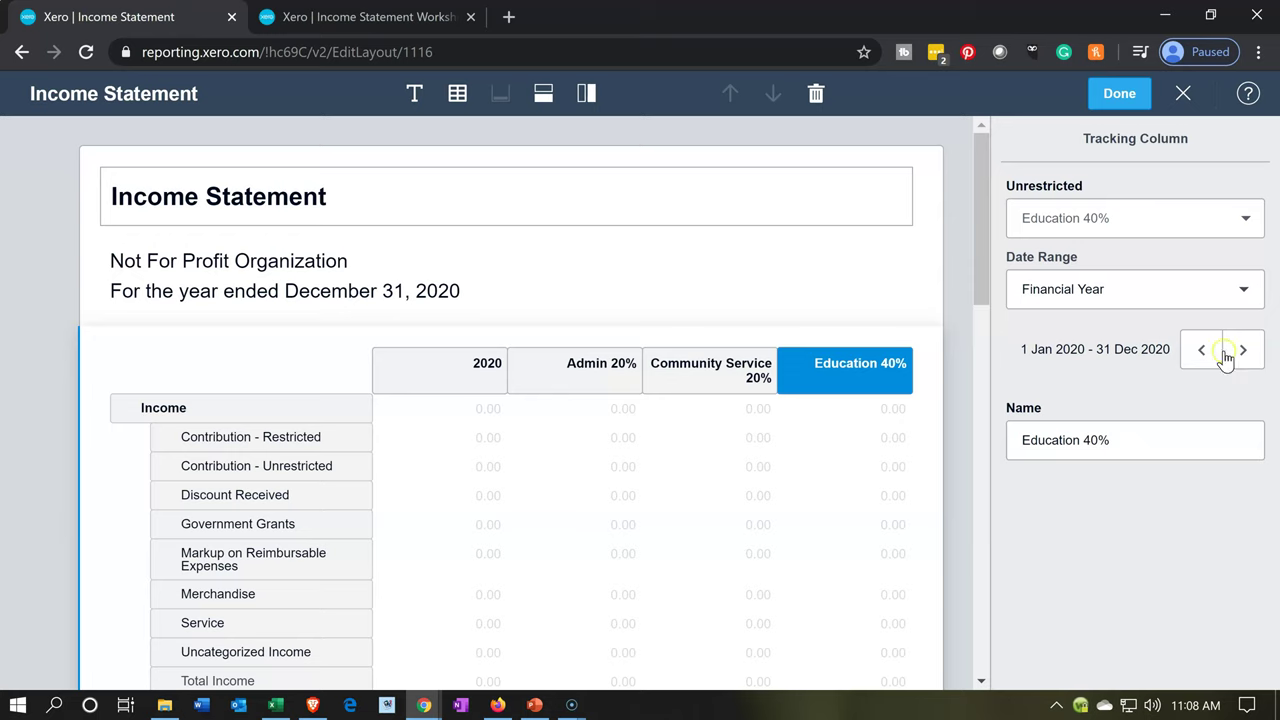
Add a fourth Unrestricted tracking column to the table and limit it to the Fundraising 20% option.
{"action": "left_click", "coordinate": [587, 95]}
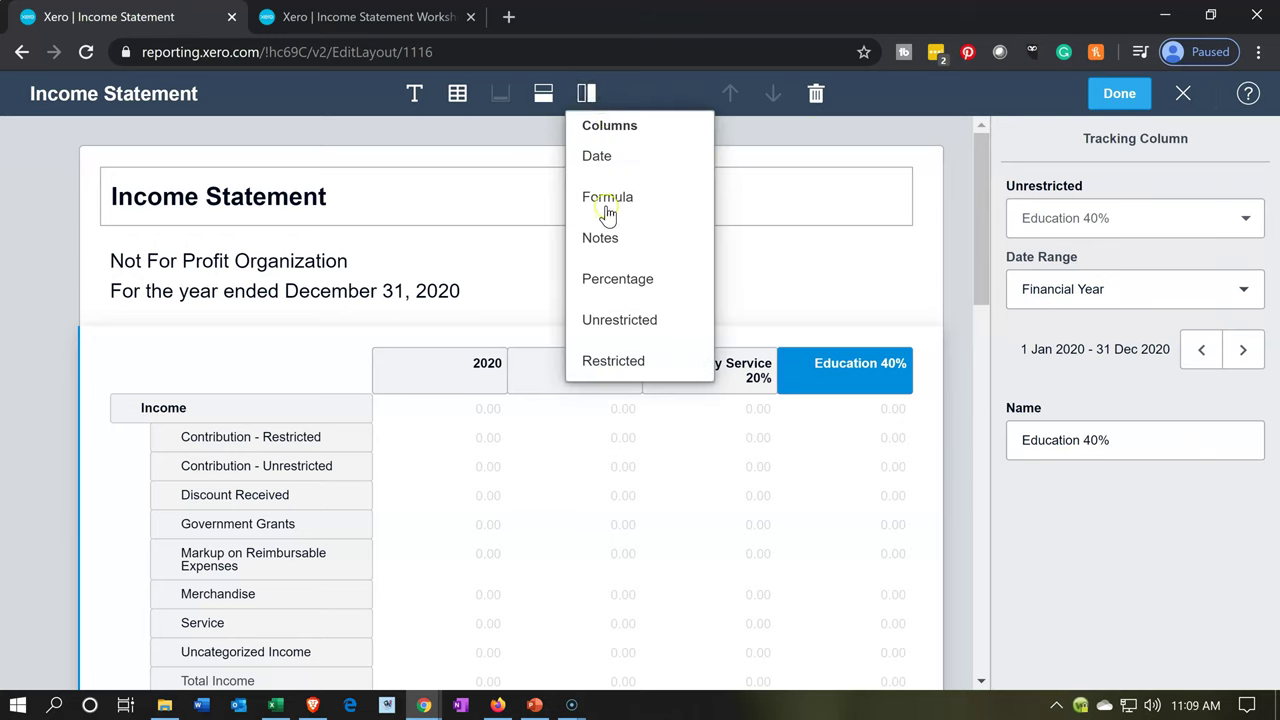
{"action": "left_click", "coordinate": [615, 330]}
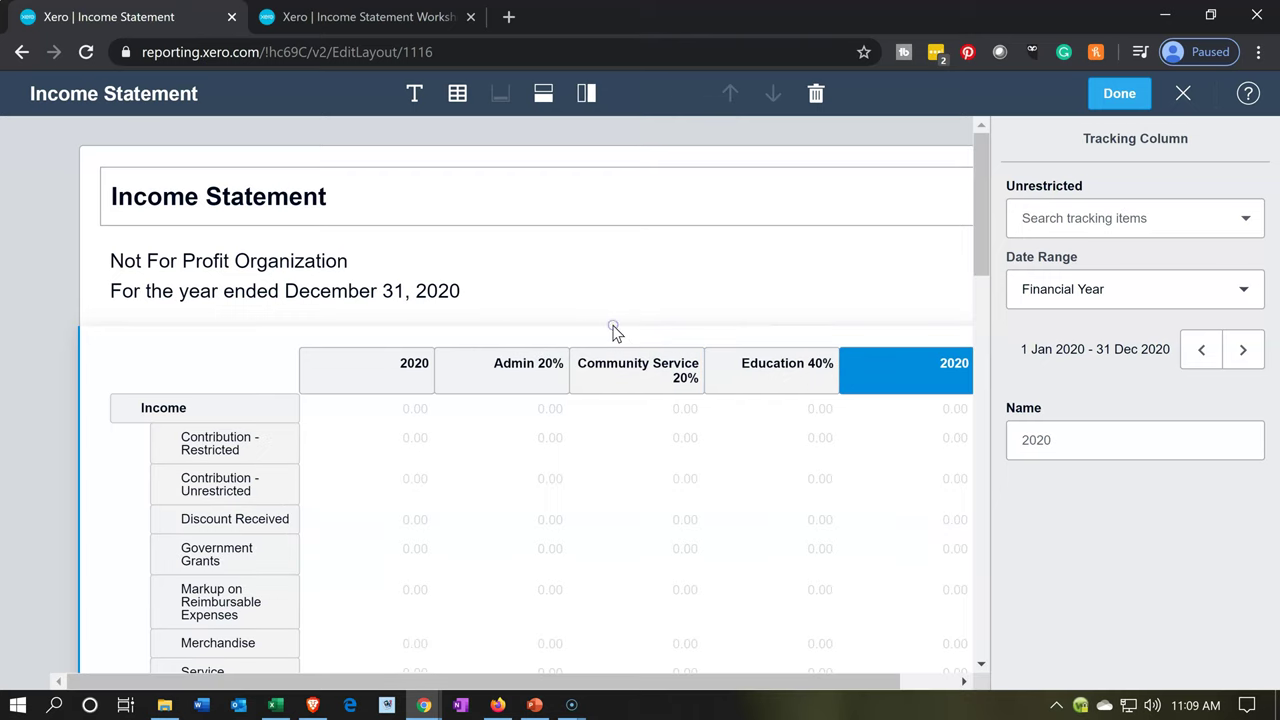
{"action": "left_click", "coordinate": [1247, 222]}
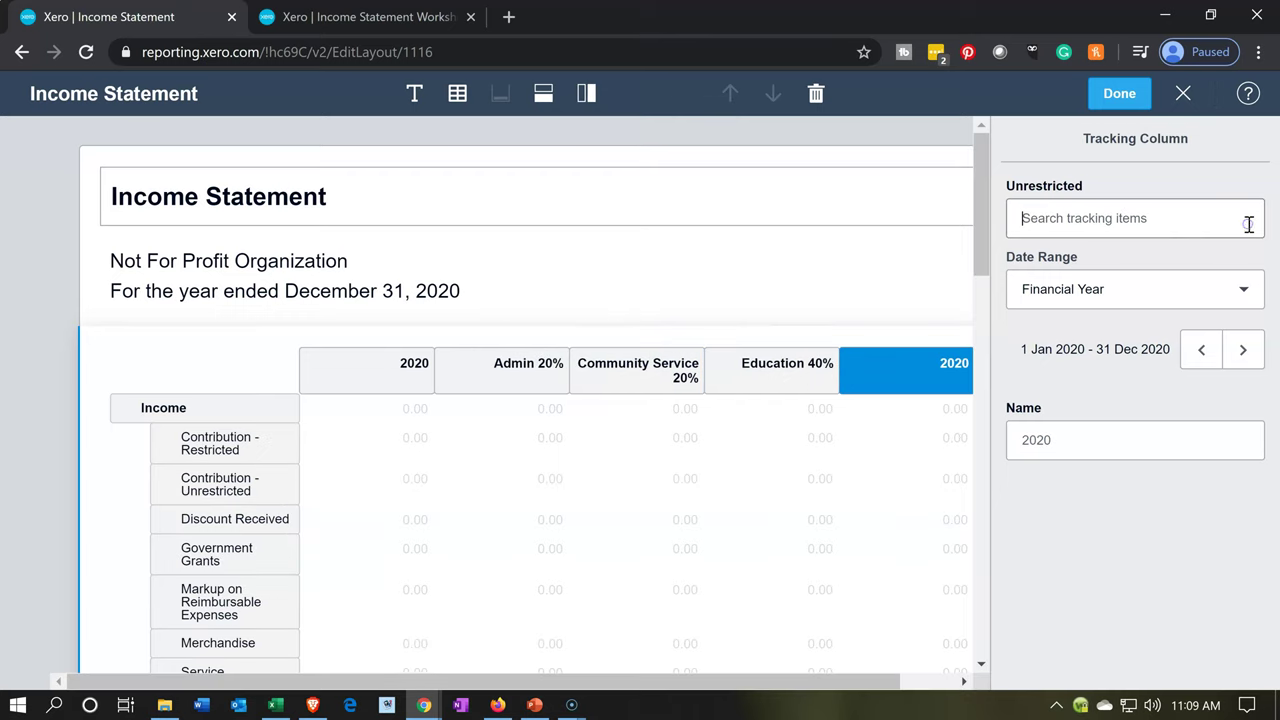
{"action": "left_click", "coordinate": [1130, 475]}
{"action": "left_click", "coordinate": [1106, 541]}
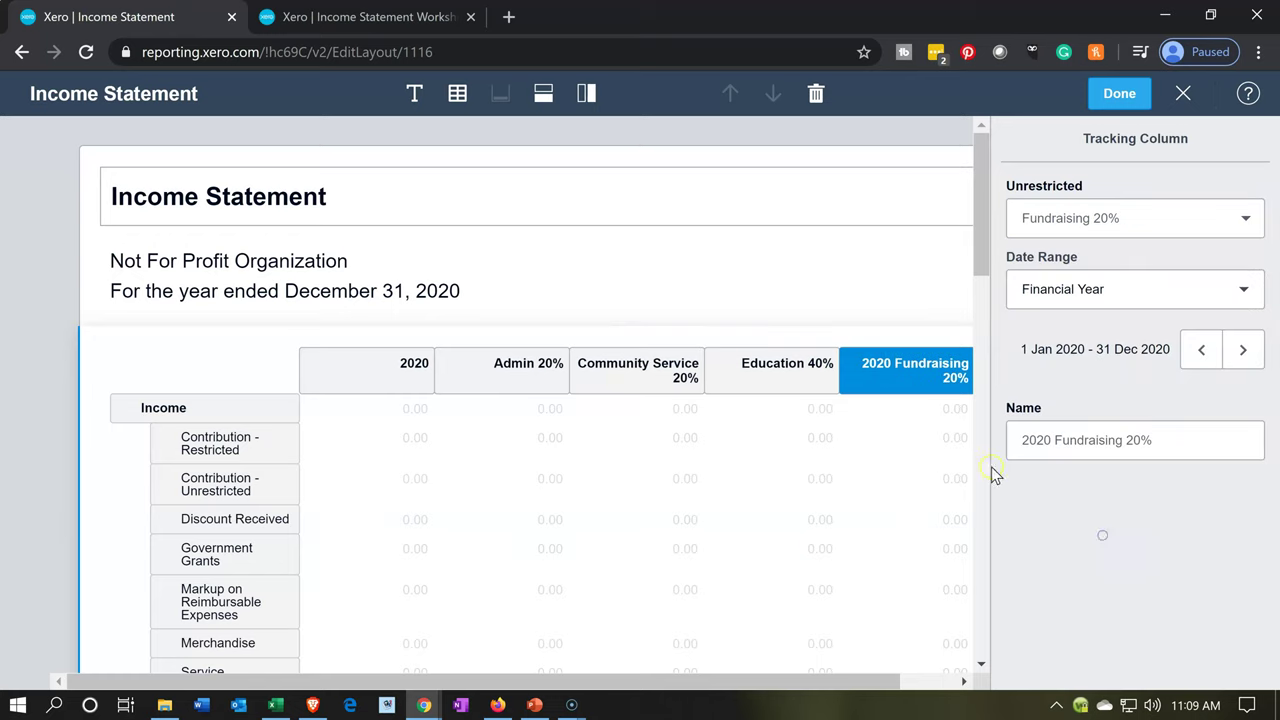
Rename the Fundraising column's heading to Fundraising 20% by removing the year.
{"action": "left_click", "coordinate": [897, 363]}
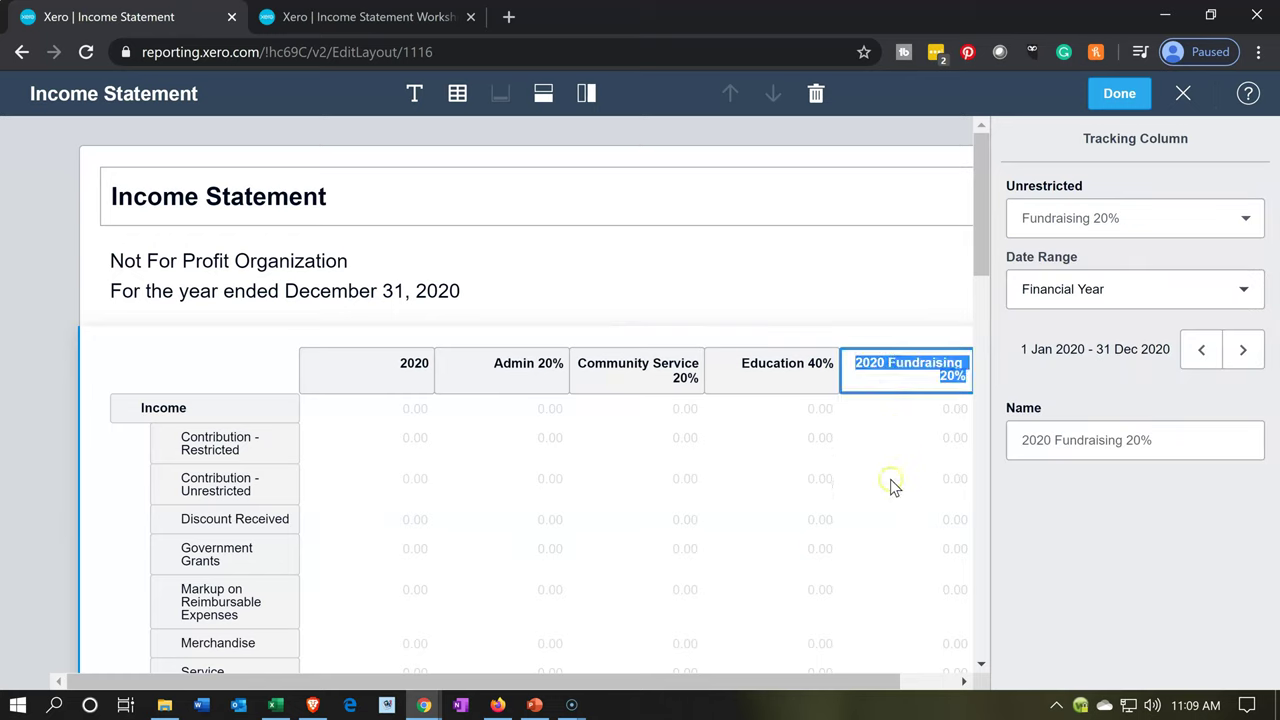
{"action": "left_click", "coordinate": [890, 479]}
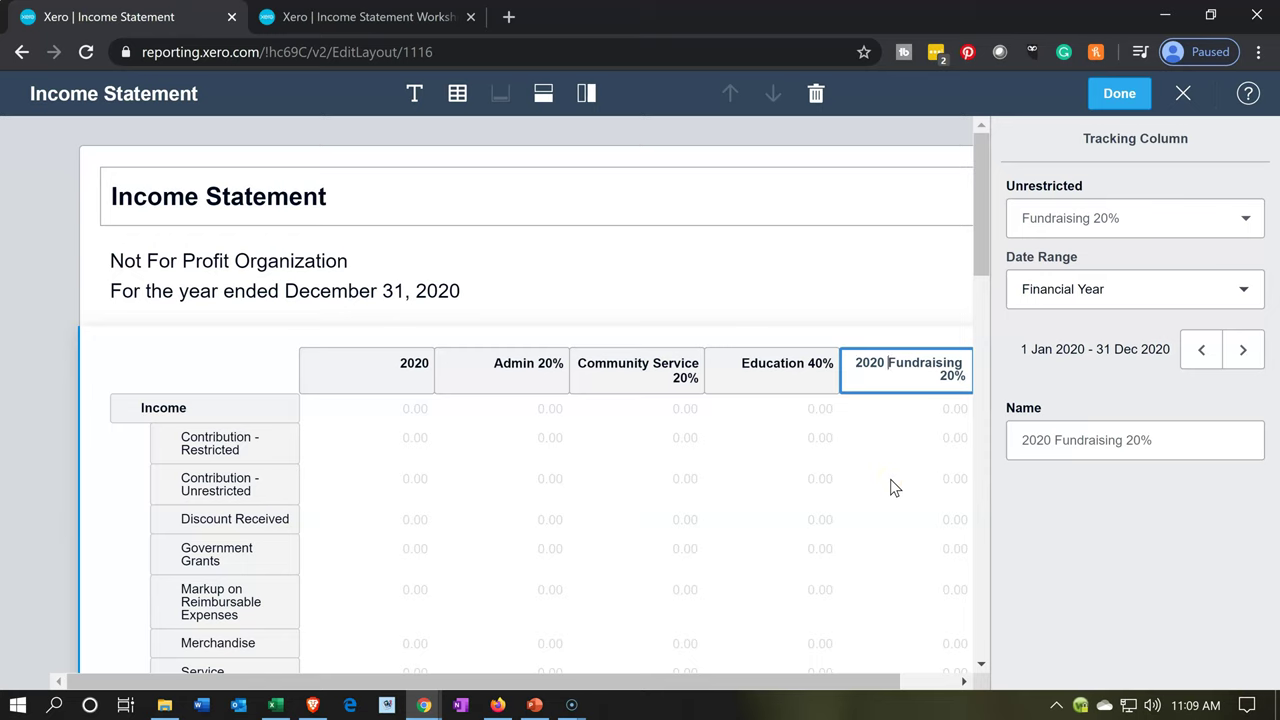
{"action": "key", "text": "BackSpace"}
{"action": "key", "text": "BackSpace"}
{"action": "key", "text": "BackSpace"}
{"action": "key", "text": "BackSpace"}
{"action": "key", "text": "BackSpace"}
{"action": "left_click", "coordinate": [1025, 528]}
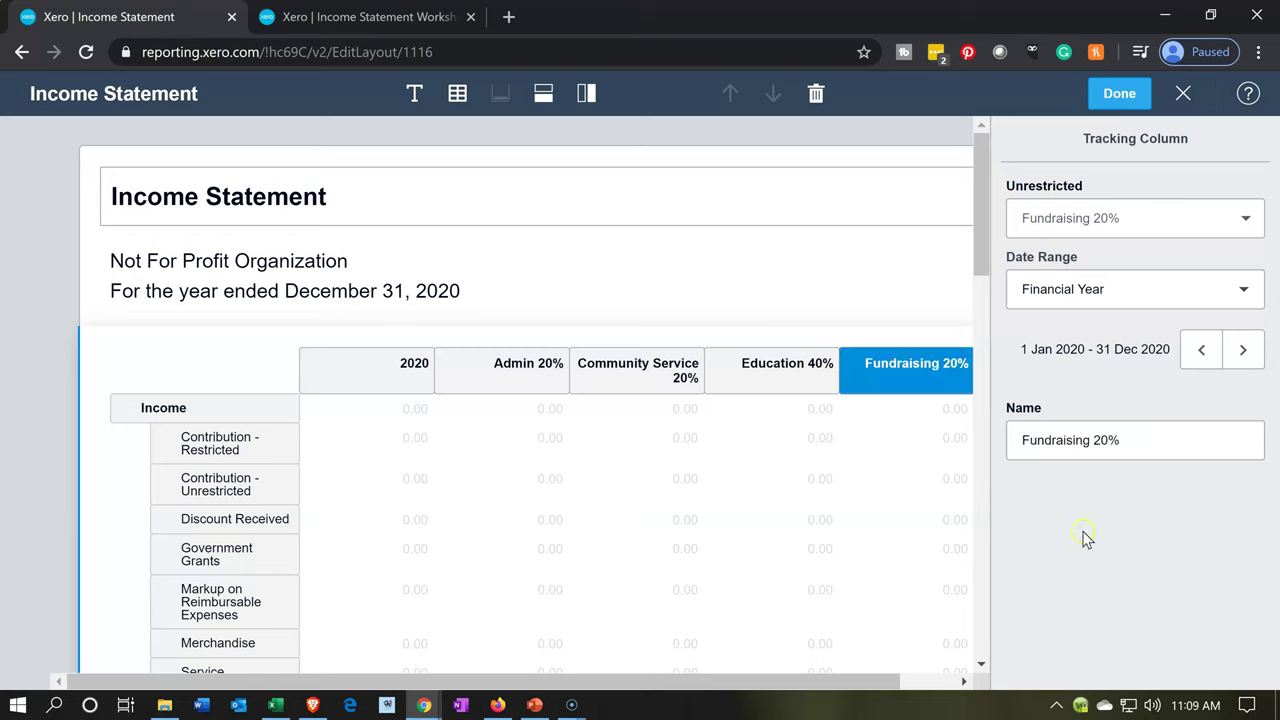
Delete the 2020 date column and move the Community Service 20% column between Education 40% and Admin 20%.
{"action": "left_click", "coordinate": [365, 383]}
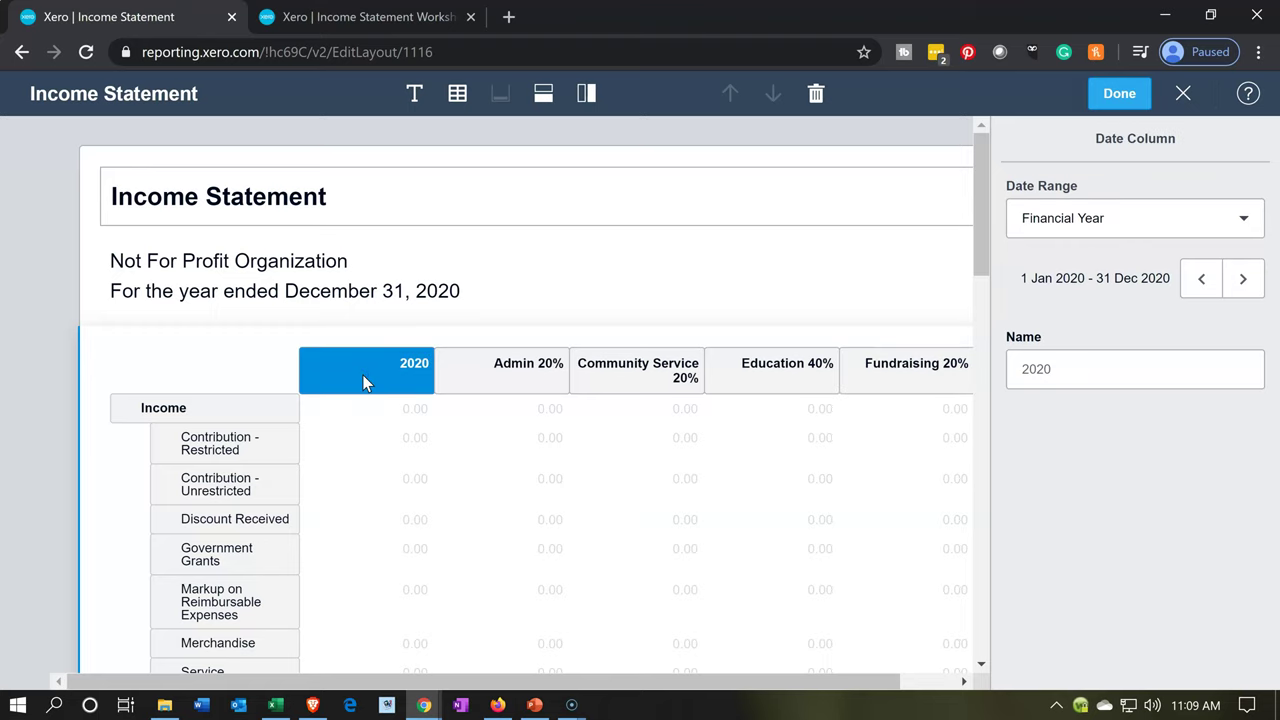
{"action": "left_click", "coordinate": [817, 96]}
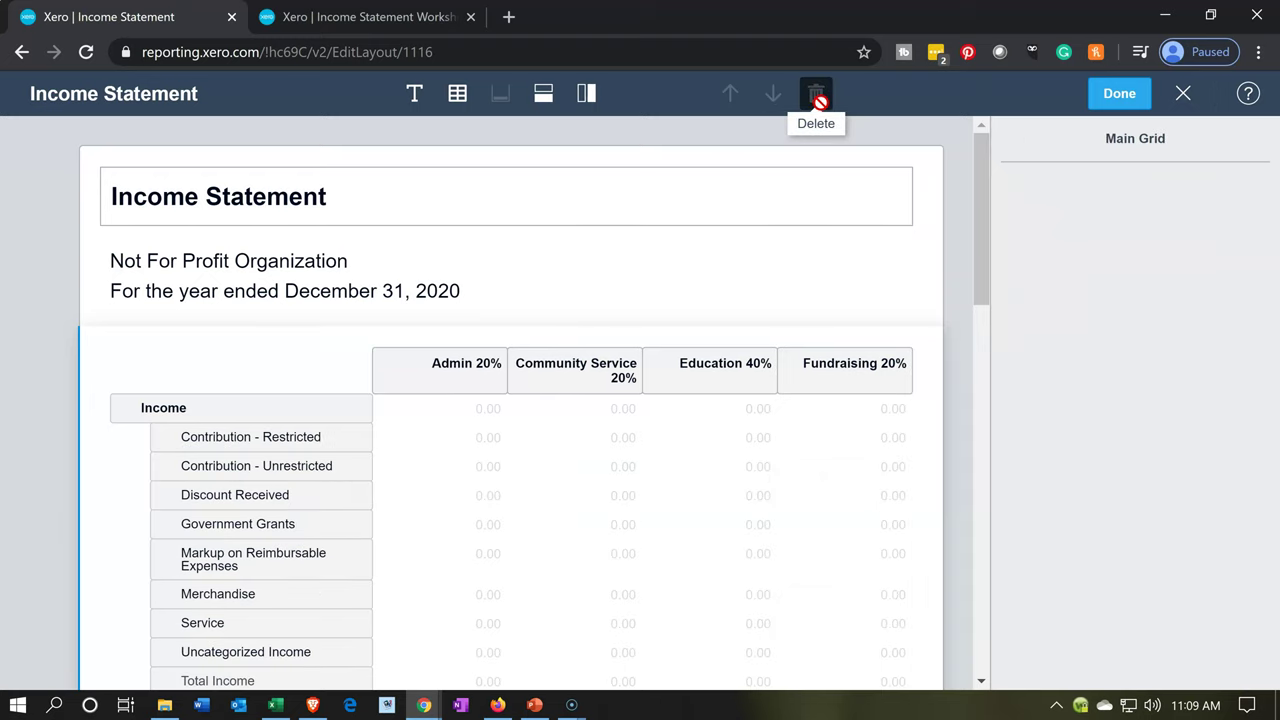
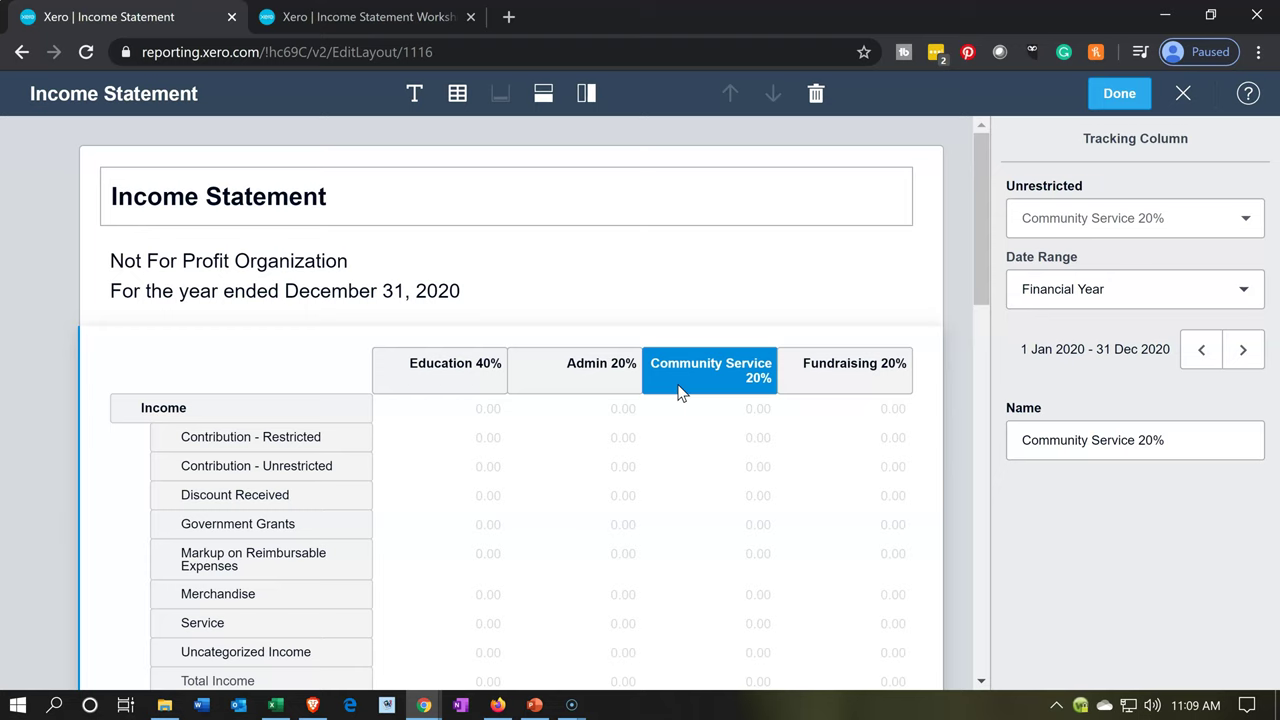
{"action": "left_click_drag", "start_coordinate": [678, 392], "coordinate": [560, 390]}
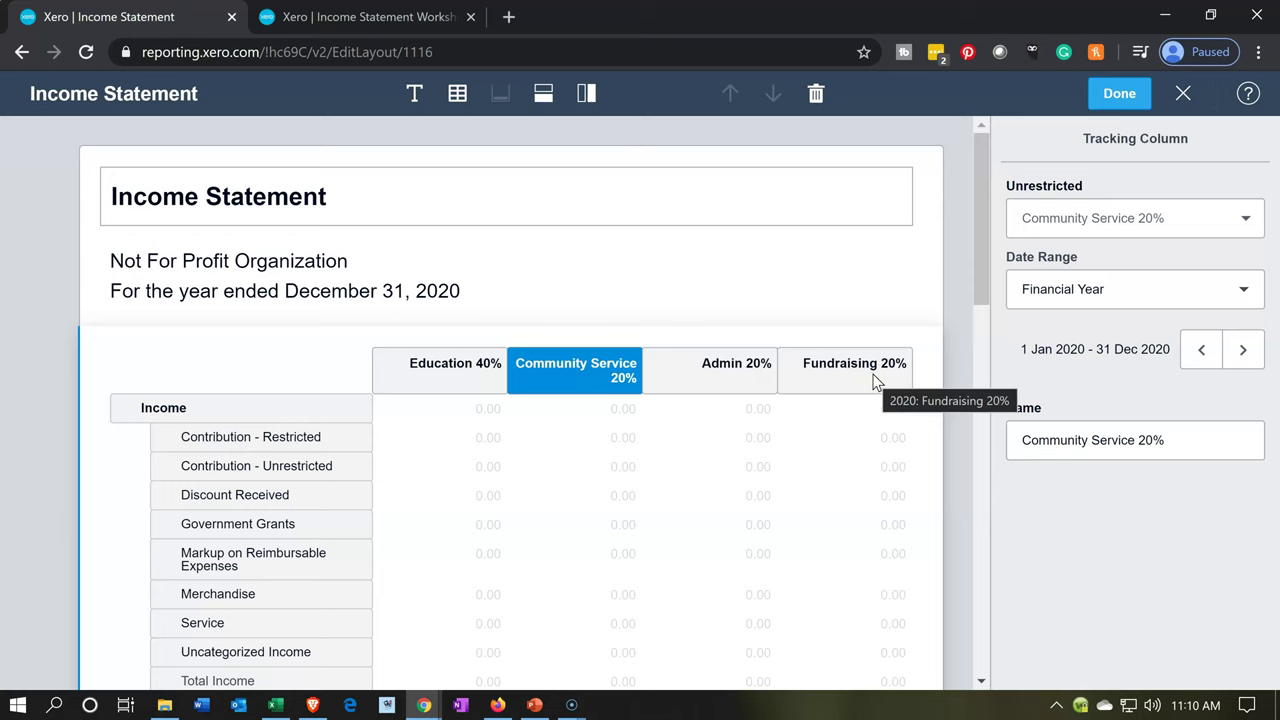
{"action": "left_click", "coordinate": [617, 416]}
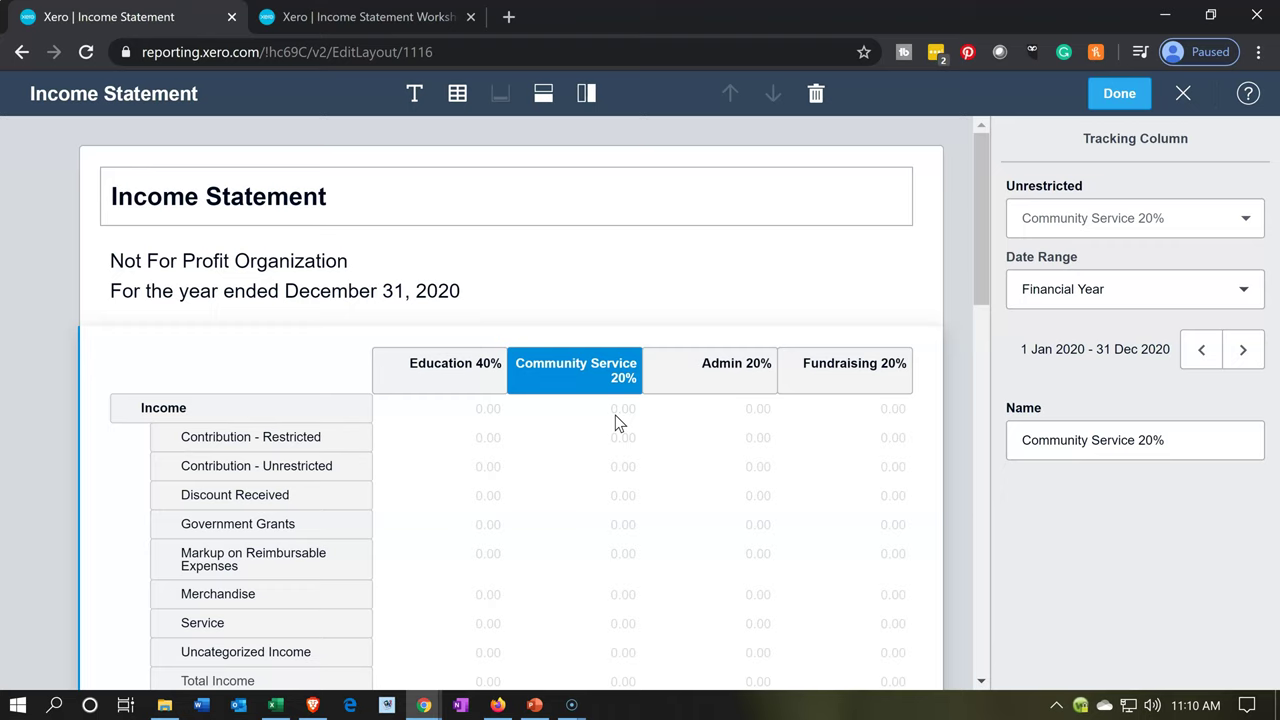
{"action": "left_click", "coordinate": [620, 442]}
{"action": "left_click", "coordinate": [585, 95]}
{"action": "left_click", "coordinate": [613, 328]}
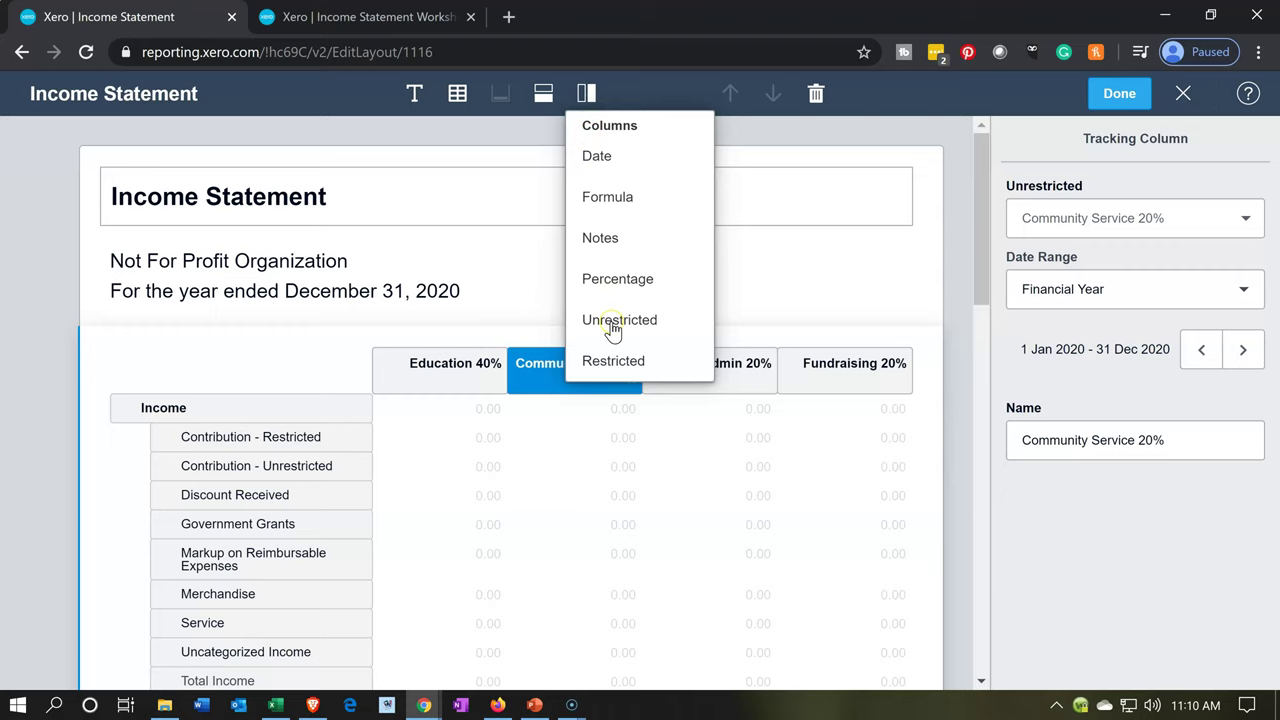
{"action": "left_click", "coordinate": [530, 265]}
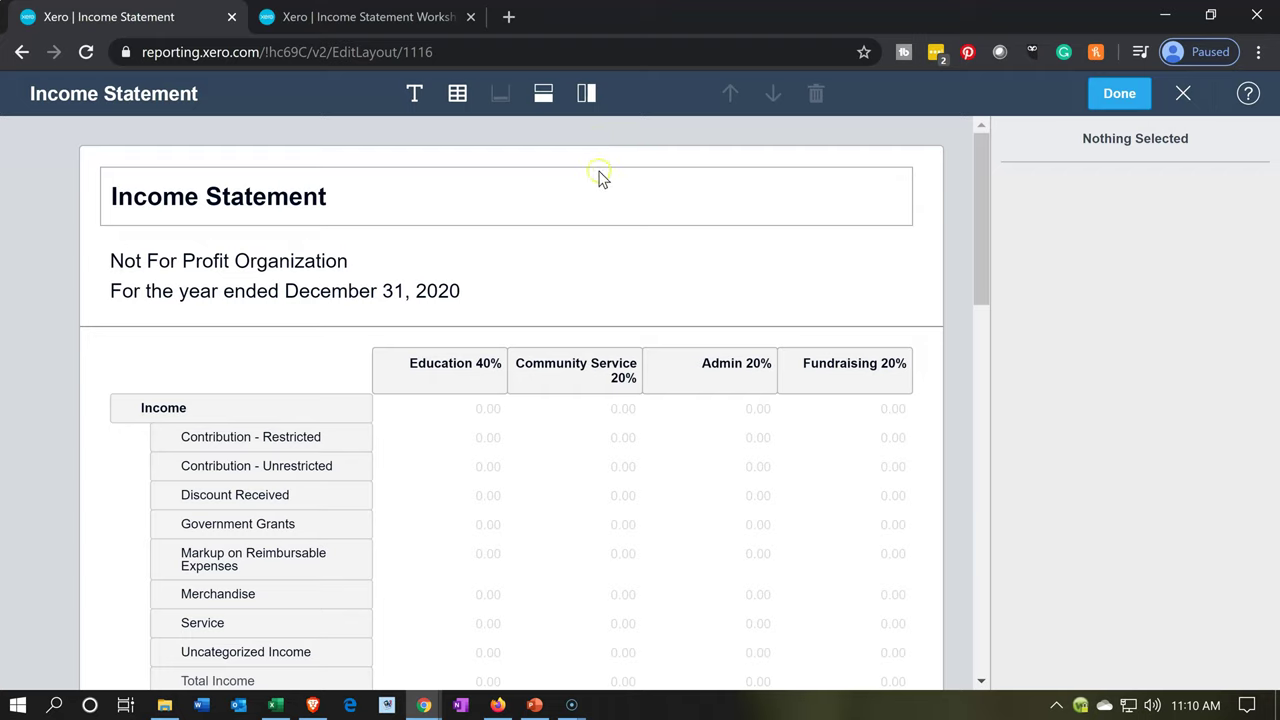
Add a formula column that adds the Education 40% and Community Service 20% columns.
{"action": "left_click", "coordinate": [585, 97]}
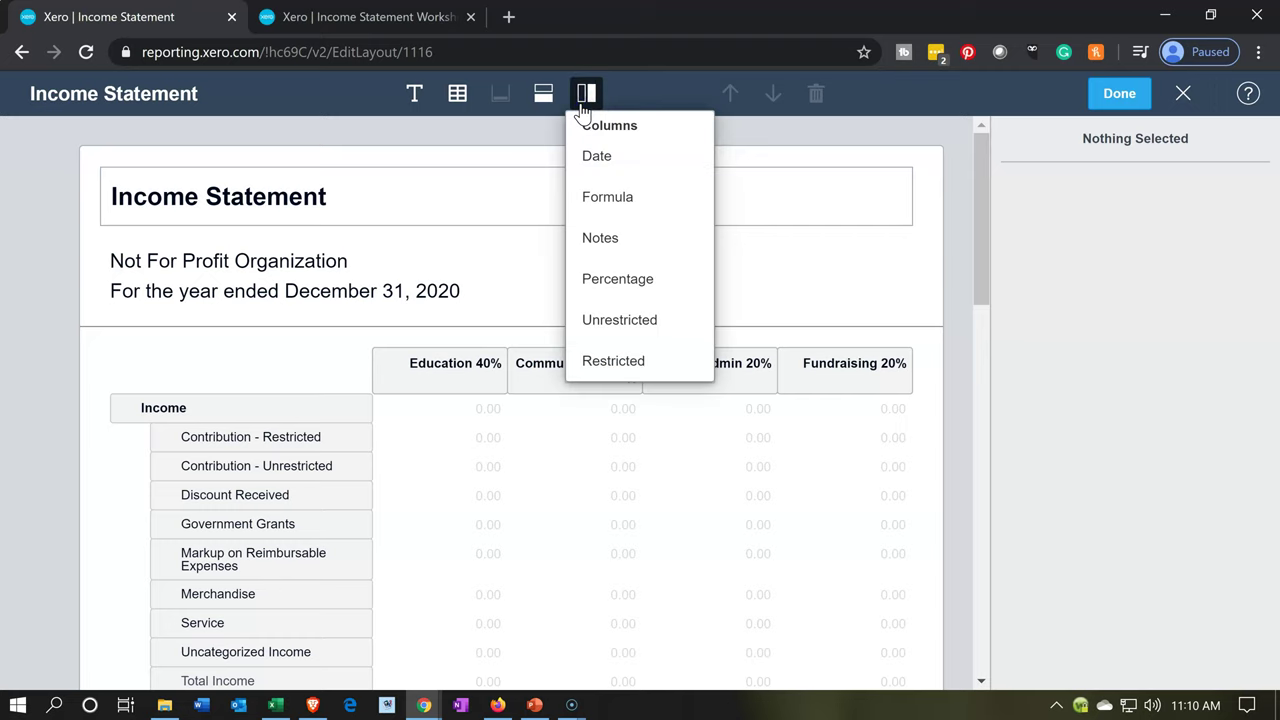
{"action": "left_click", "coordinate": [600, 200]}
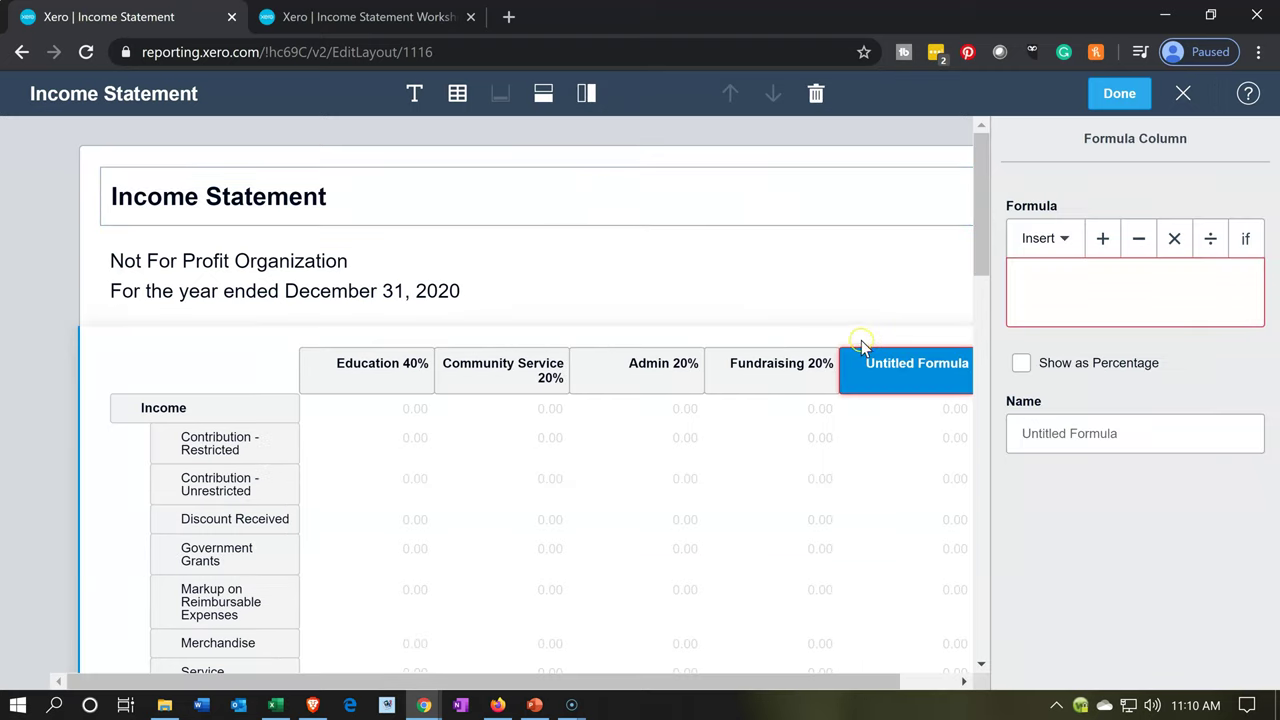
{"action": "left_click", "coordinate": [1036, 300]}
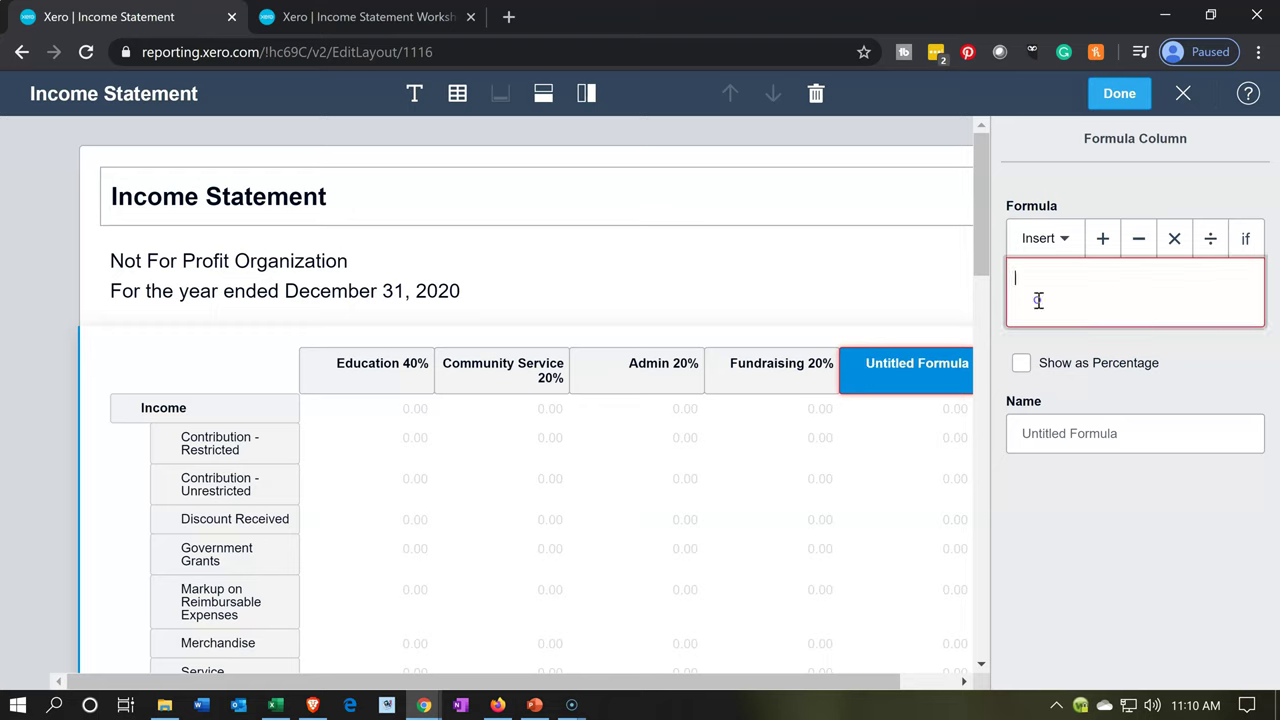
{"action": "left_click", "coordinate": [1045, 238]}
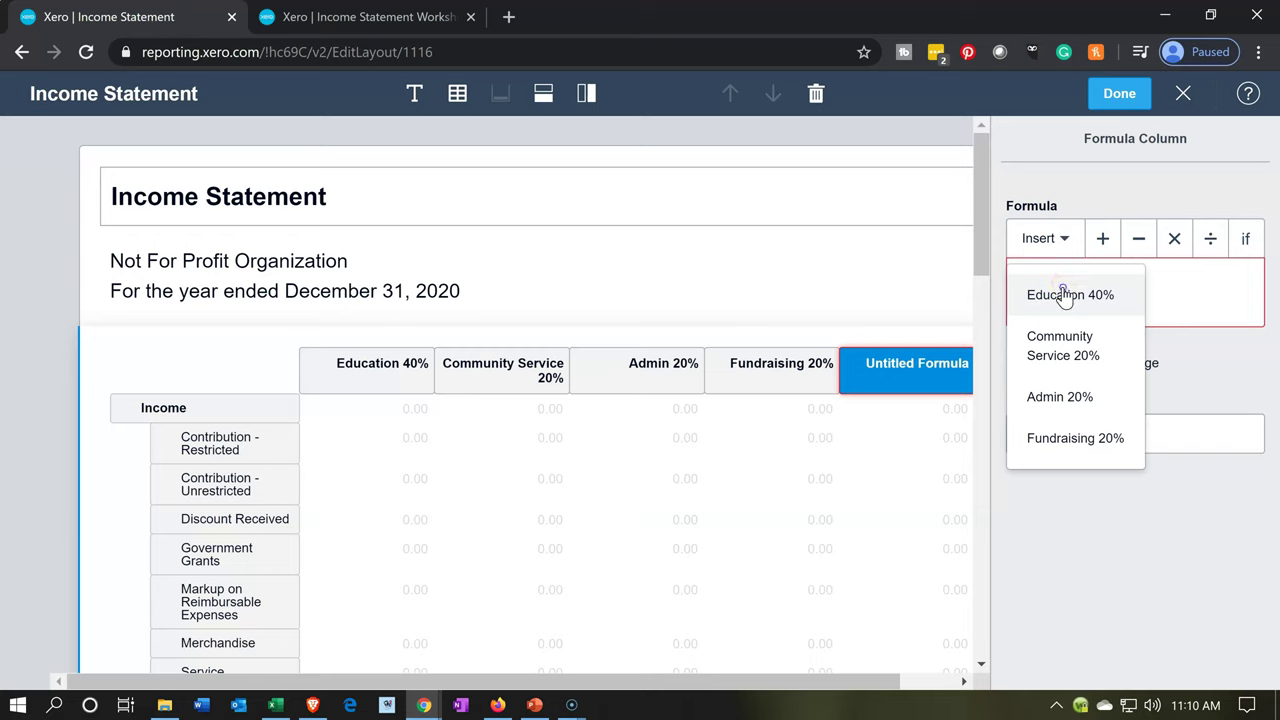
{"action": "left_click", "coordinate": [1064, 290]}
{"action": "left_click", "coordinate": [1099, 239]}
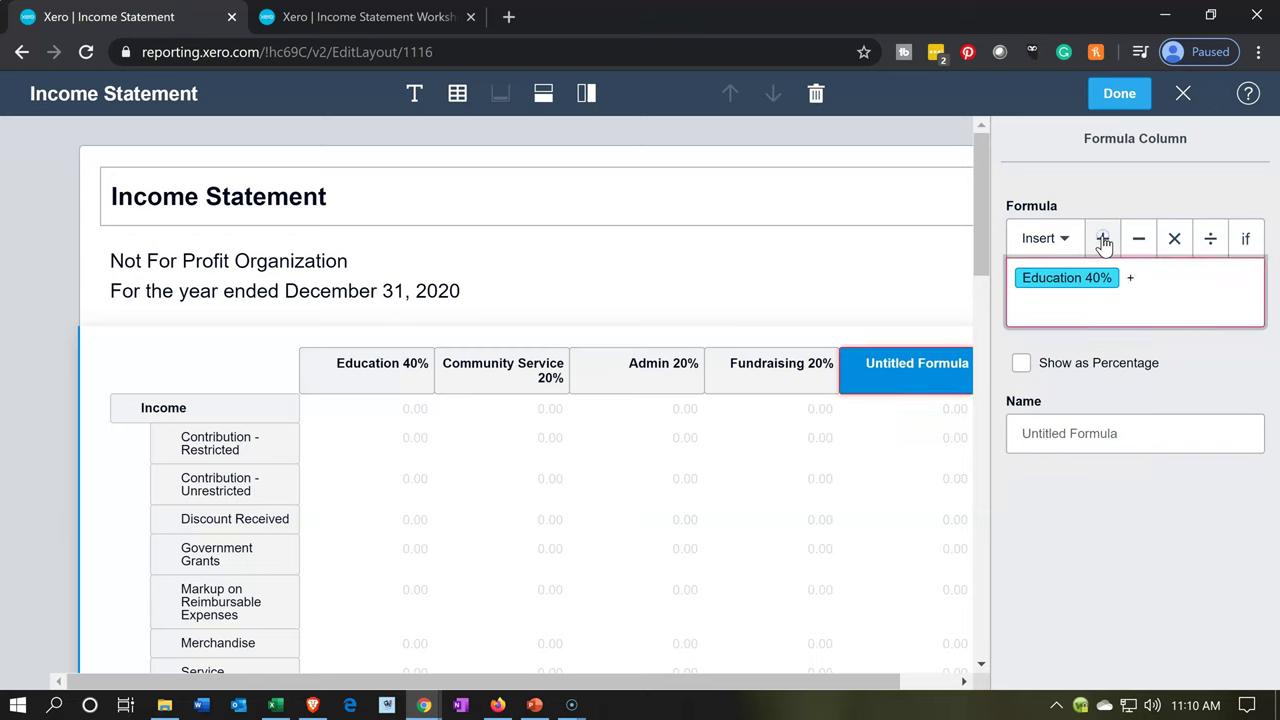
{"action": "left_click", "coordinate": [1066, 238]}
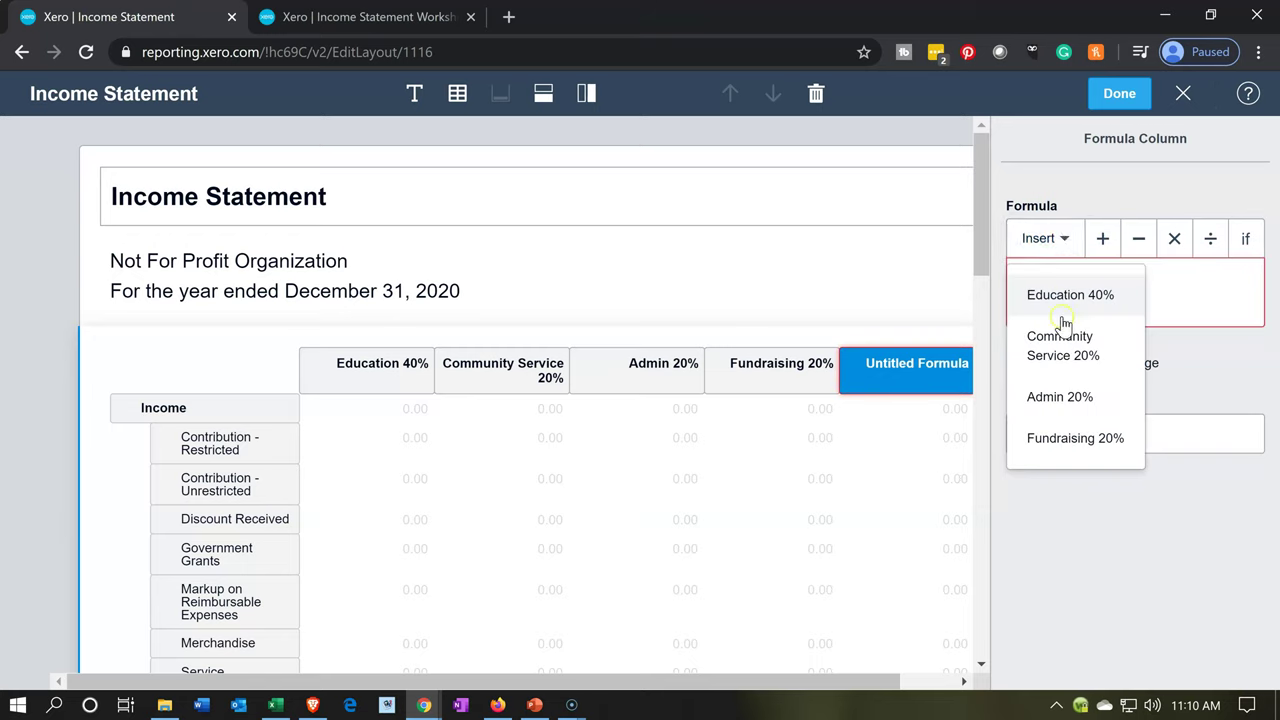
{"action": "left_click", "coordinate": [1057, 352]}
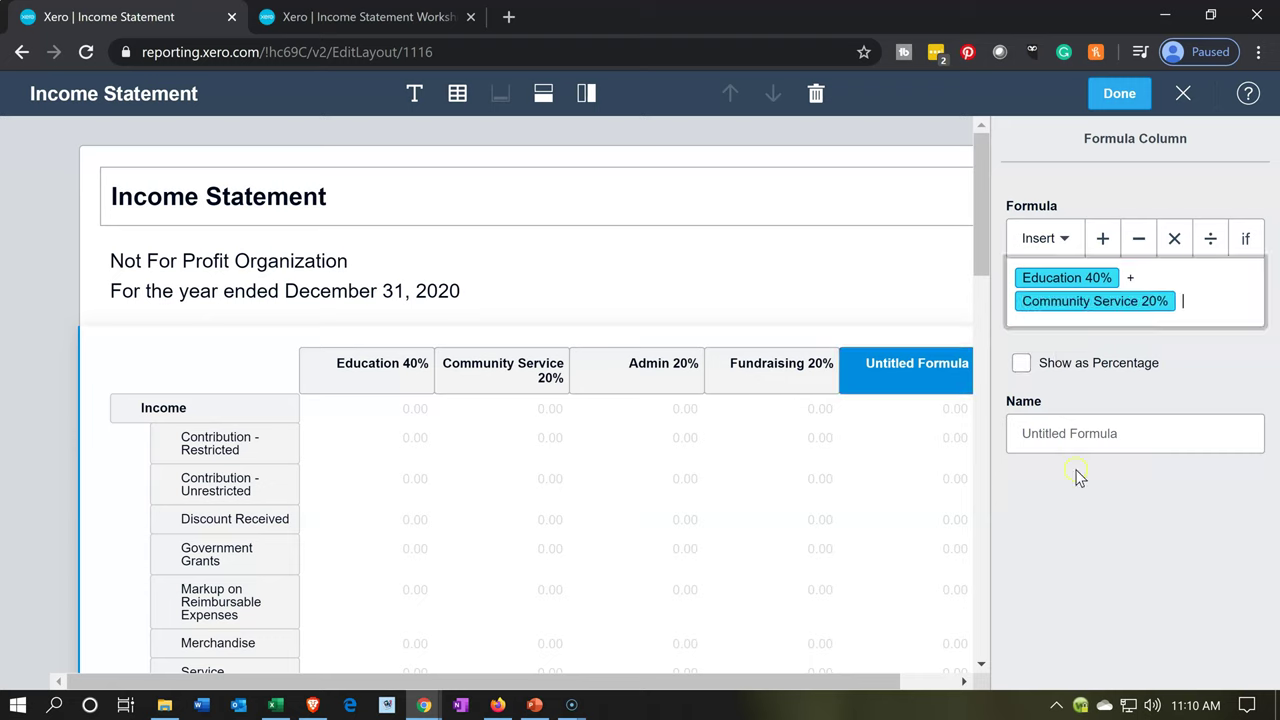
Name the new formula column Program Total and move it between Community Service 20% and Admin 20%.
{"action": "left_click", "coordinate": [1090, 433]}
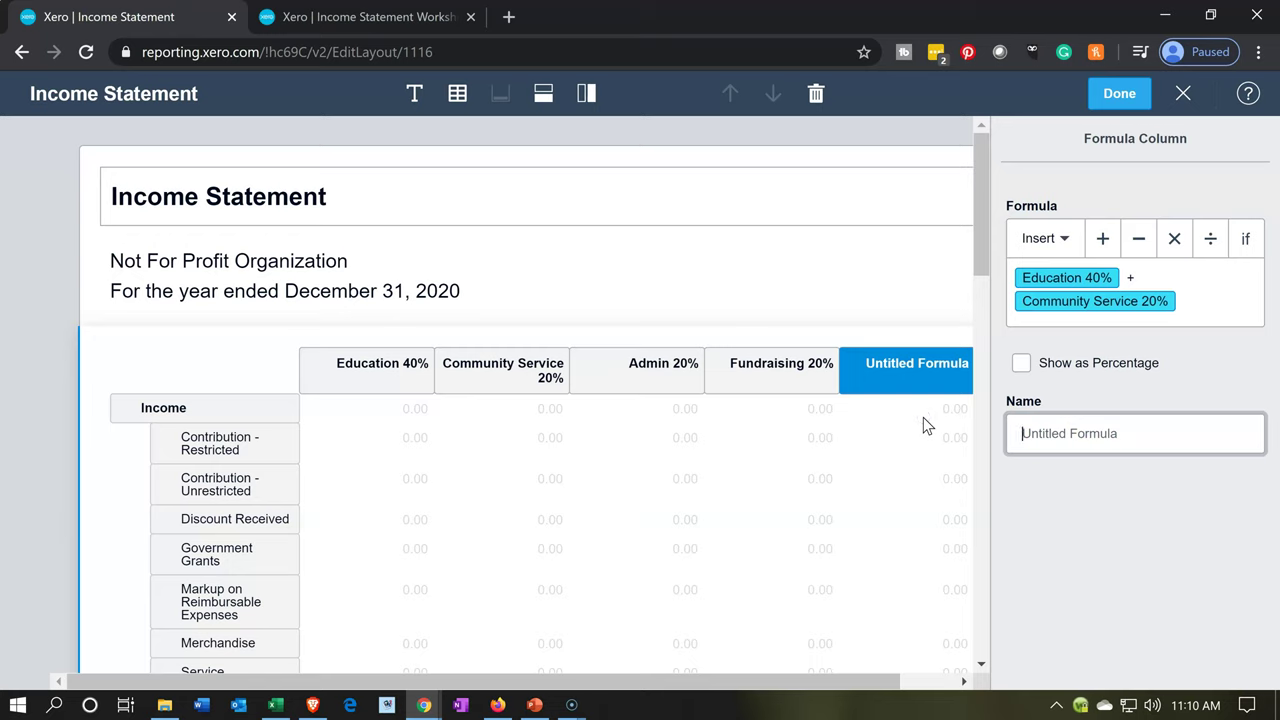
{"action": "type", "text": "Program Total"}
{"action": "left_click", "coordinate": [1131, 499]}
{"action": "left_click", "coordinate": [1064, 502]}
{"action": "left_click", "coordinate": [864, 368]}
{"action": "left_click_drag", "start_coordinate": [863, 369], "coordinate": [623, 372]}
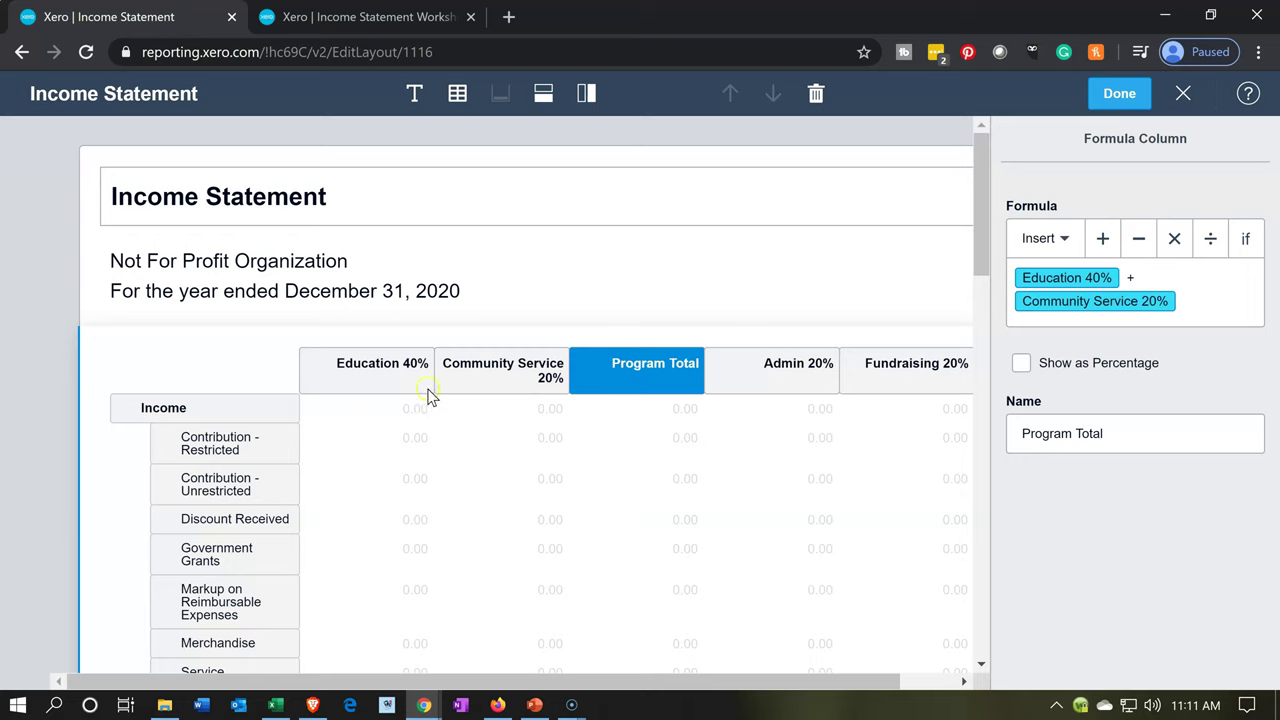
{"action": "left_click", "coordinate": [881, 422]}
Add a second formula column and begin its formula with Program Total followed by a plus sign.
{"action": "left_click", "coordinate": [589, 94]}
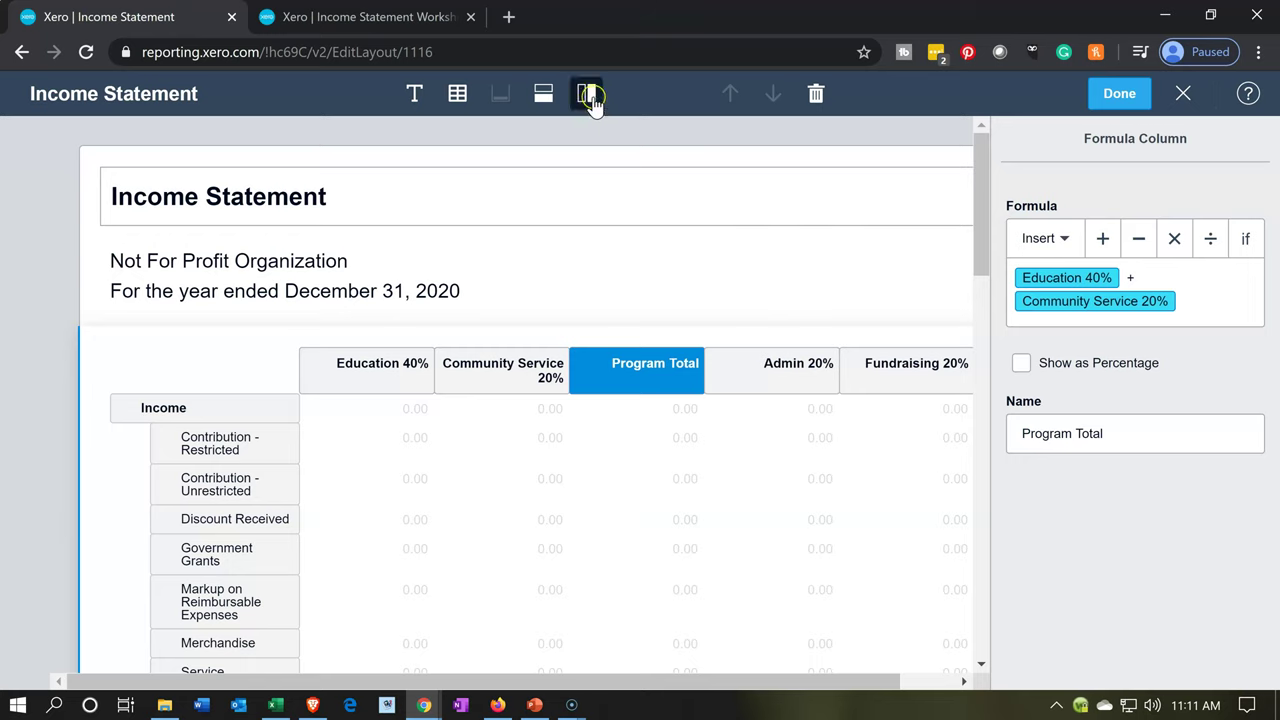
{"action": "left_click", "coordinate": [589, 94]}
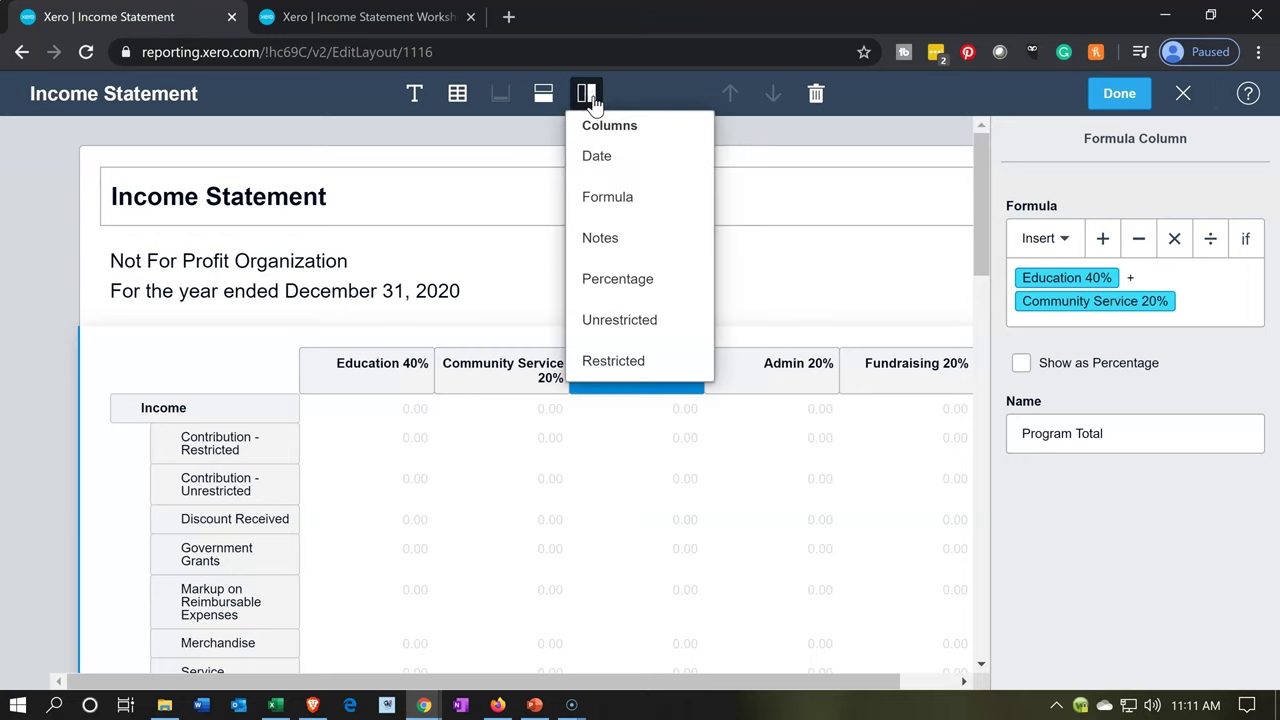
{"action": "left_click", "coordinate": [613, 282]}
{"action": "left_click", "coordinate": [613, 200]}
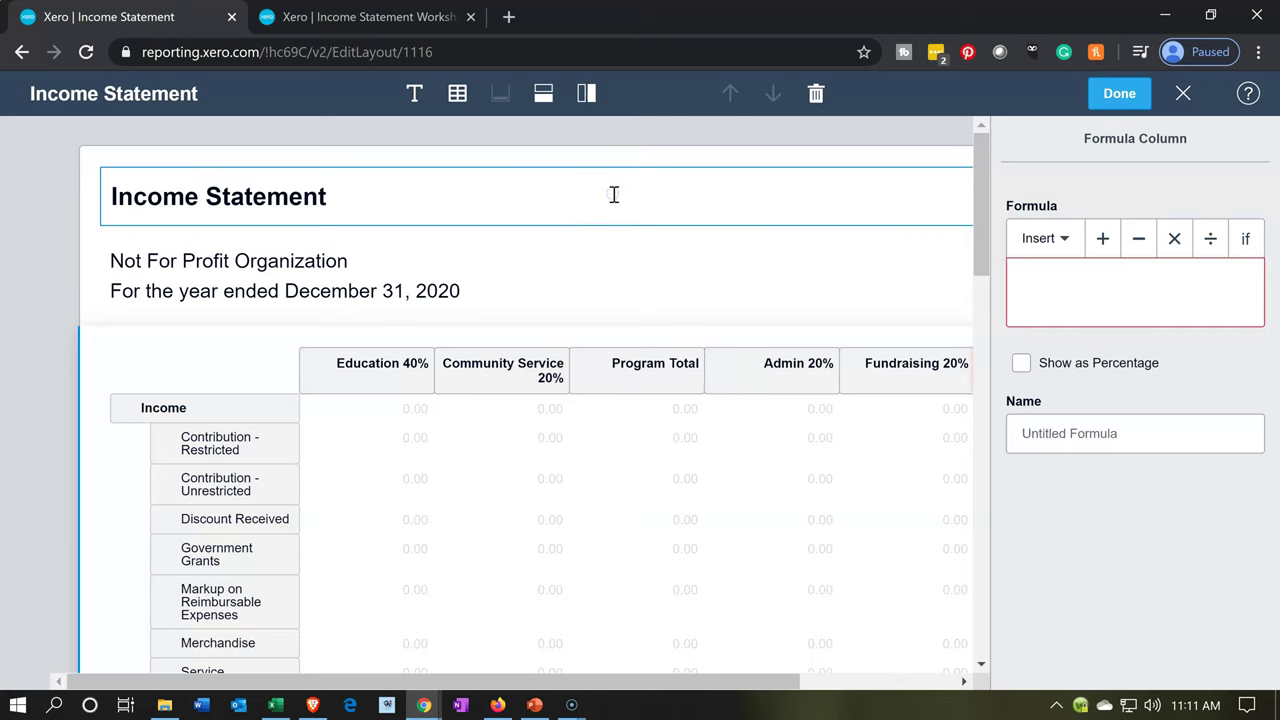
{"action": "left_click_drag", "start_coordinate": [775, 680], "coordinate": [838, 683]}
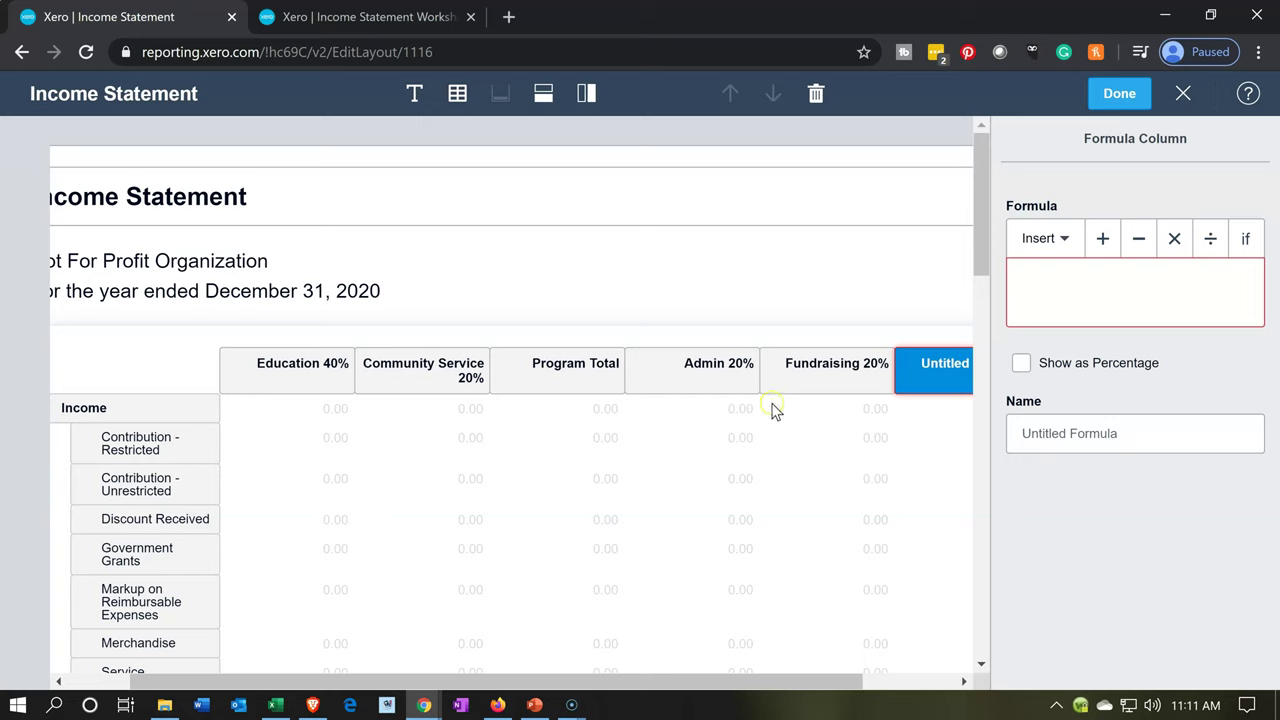
{"action": "left_click", "coordinate": [1051, 300]}
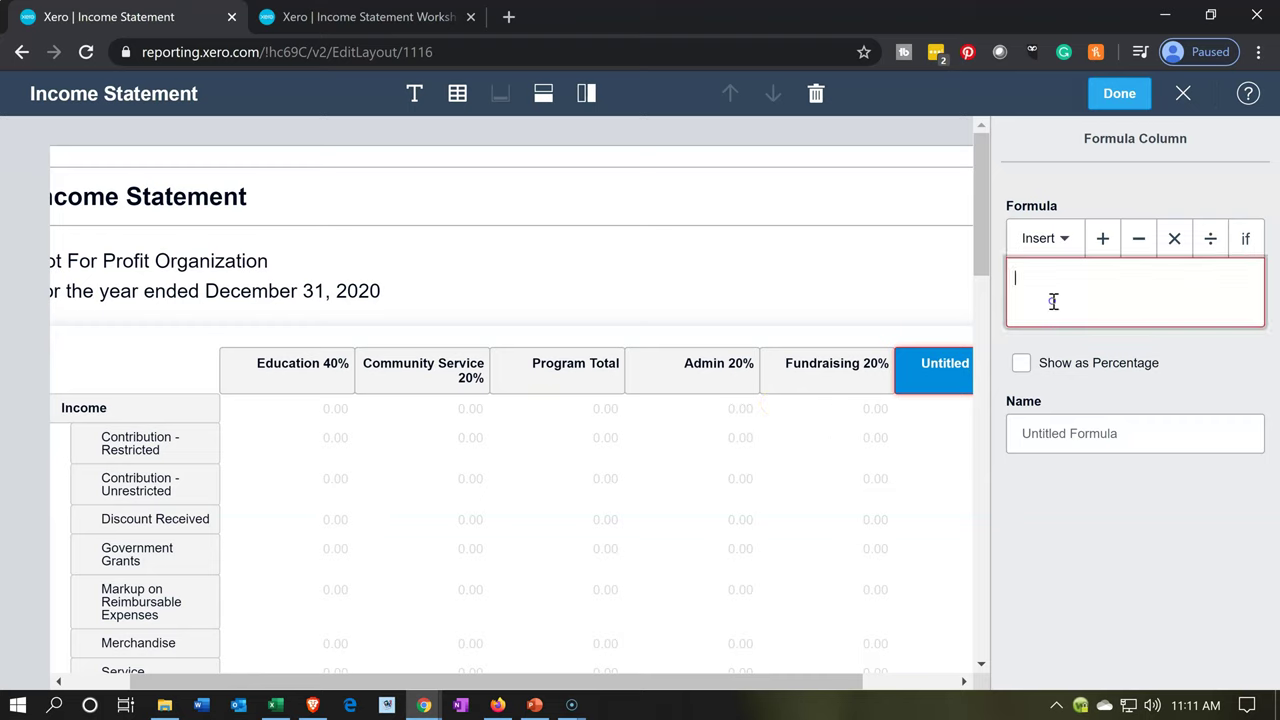
{"action": "left_click", "coordinate": [1055, 248]}
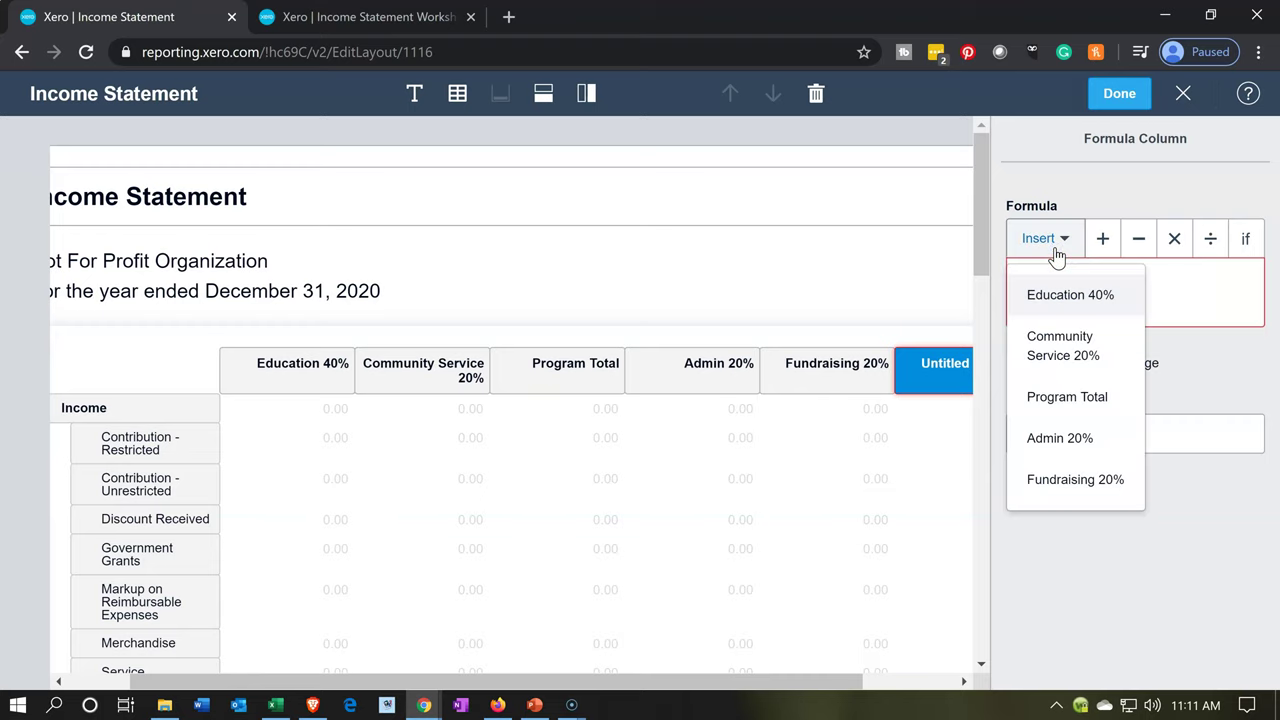
{"action": "left_click", "coordinate": [1060, 398]}
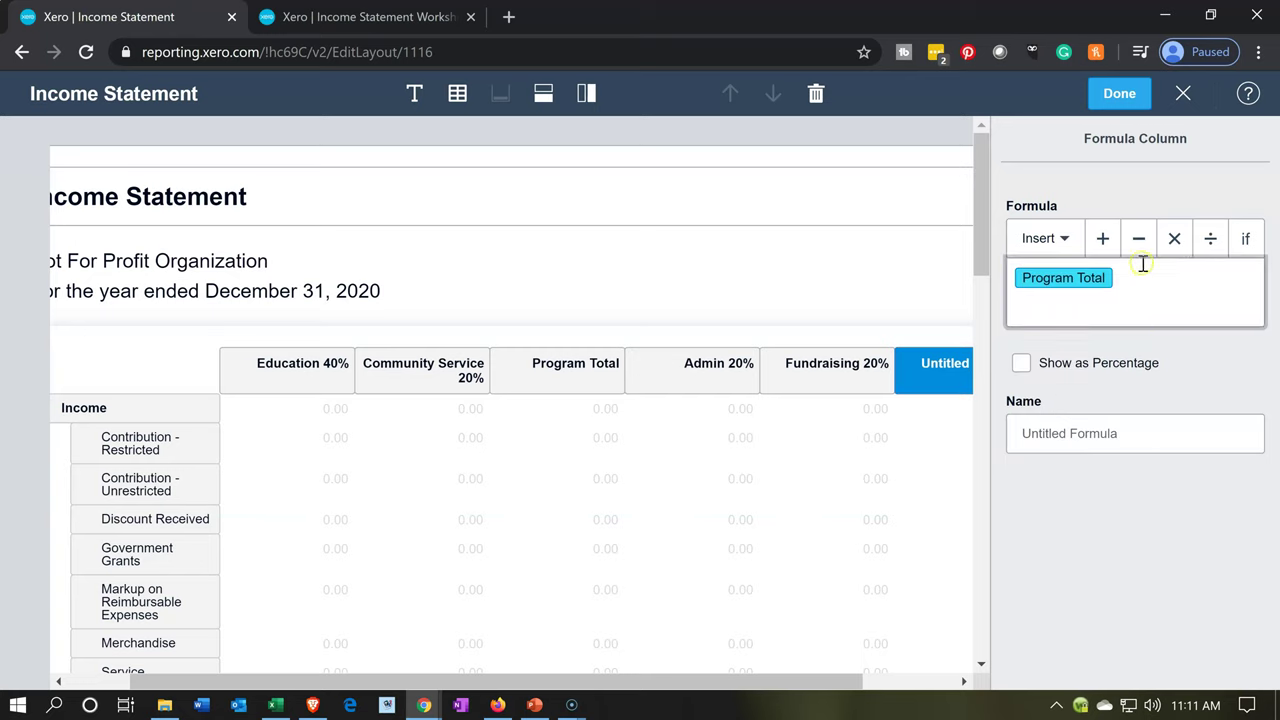
{"action": "left_click", "coordinate": [1103, 240]}
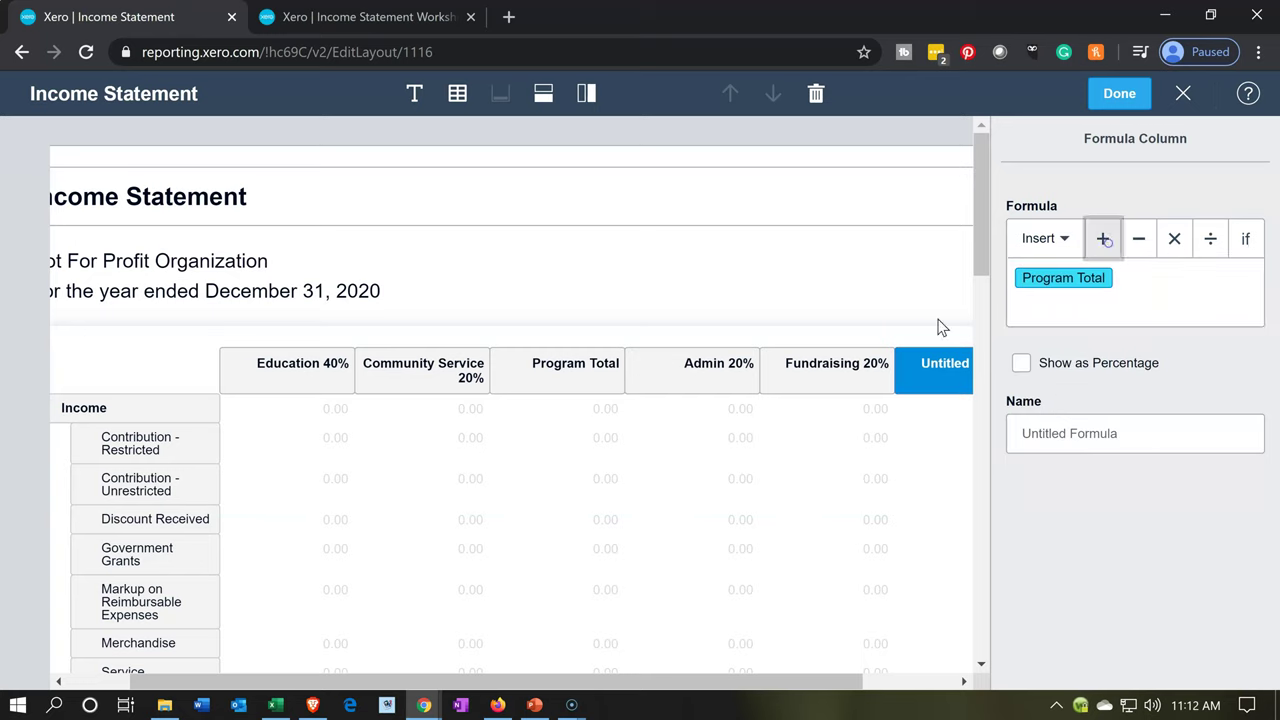
Complete the second formula column's sum by adding Admin 20% and Fundraising 20% to Program Total.
{"action": "left_click", "coordinate": [705, 370]}
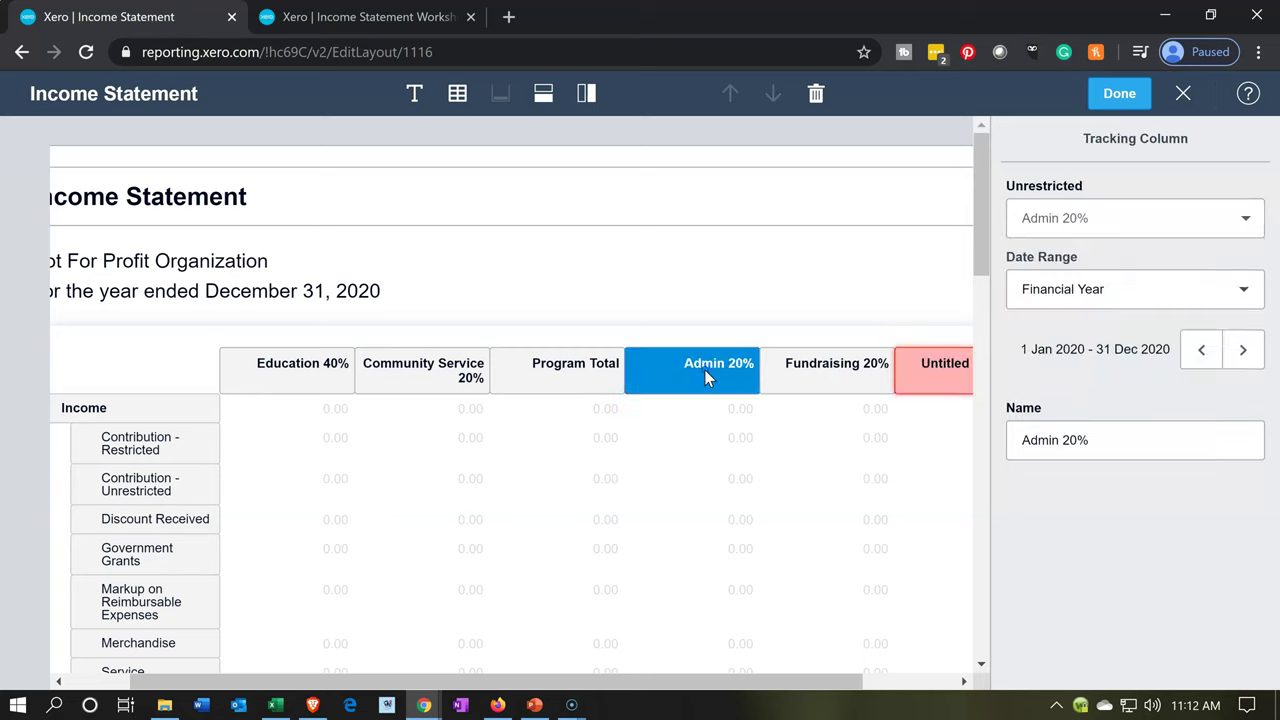
{"action": "left_click", "coordinate": [938, 394]}
{"action": "left_click", "coordinate": [1150, 275]}
{"action": "left_click", "coordinate": [1050, 242]}
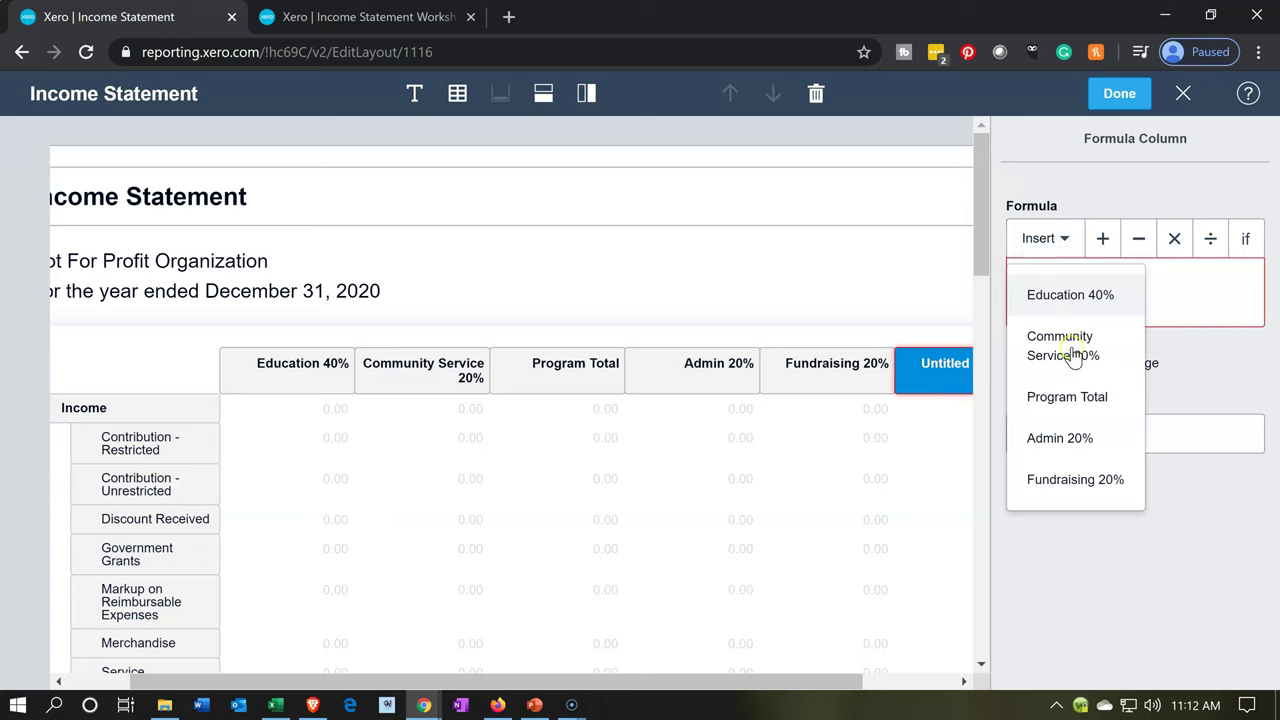
{"action": "left_click", "coordinate": [1072, 438]}
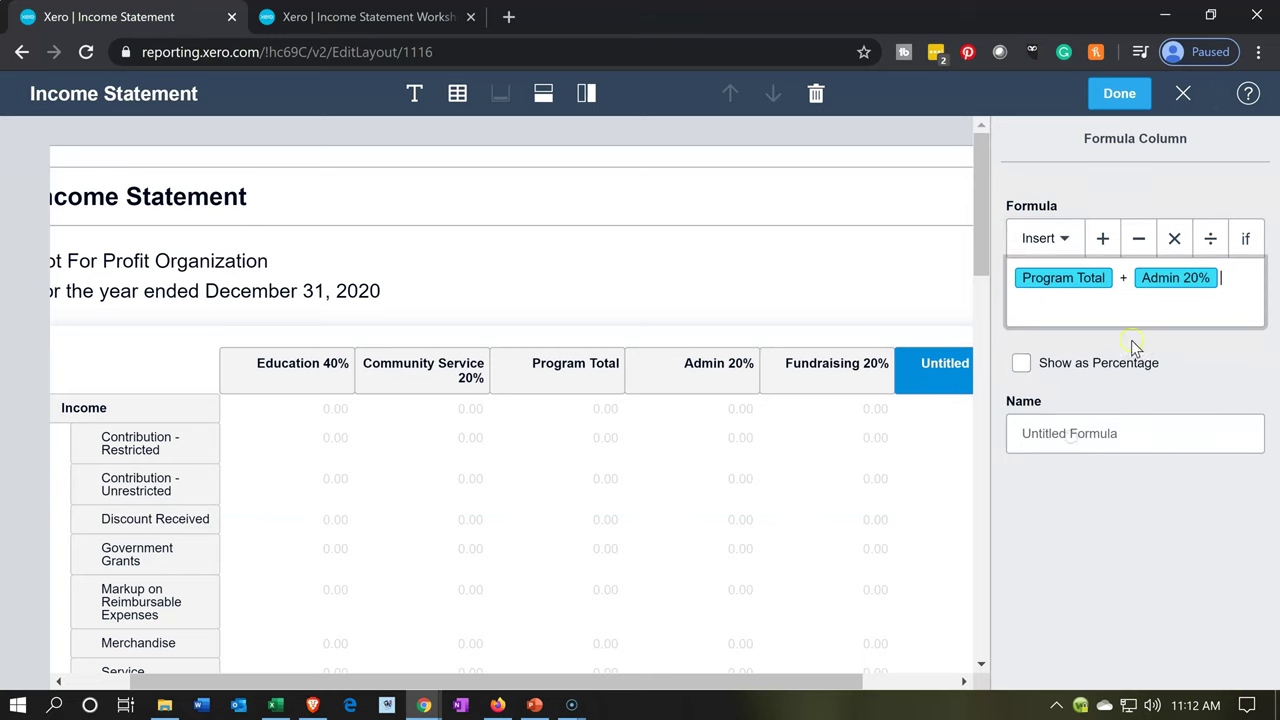
{"action": "left_click", "coordinate": [1105, 240]}
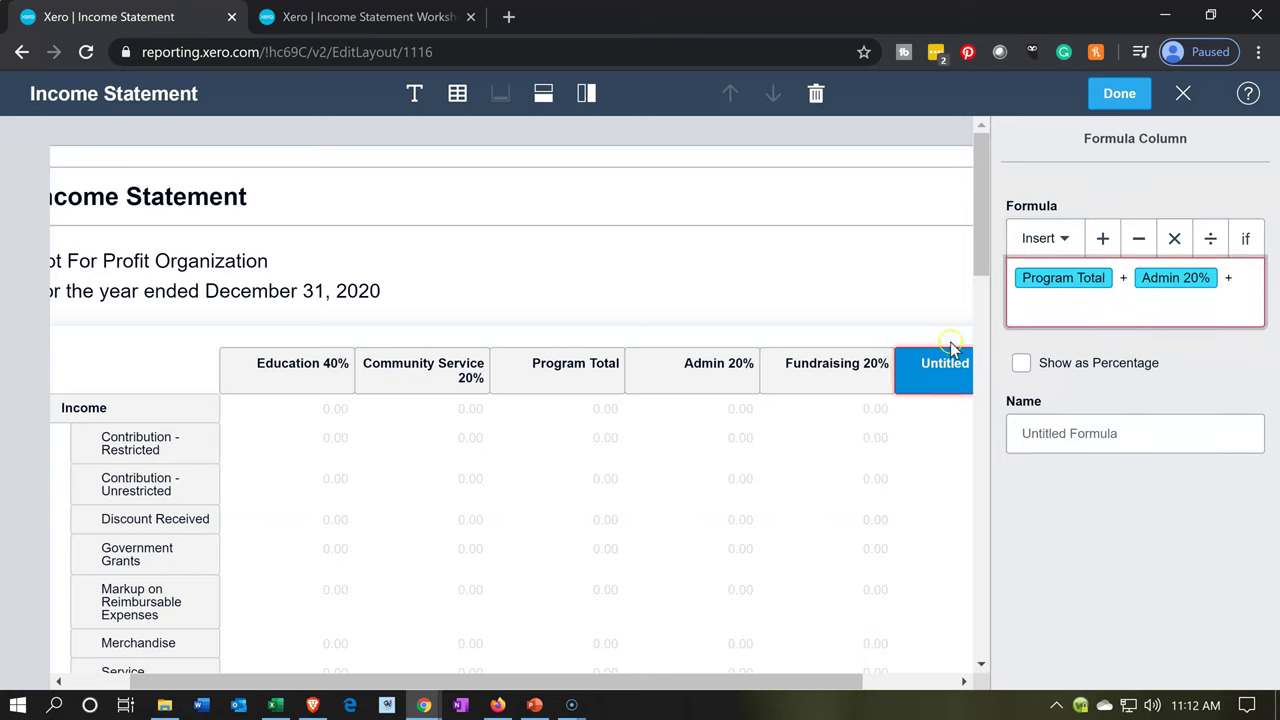
{"action": "left_click", "coordinate": [848, 374]}
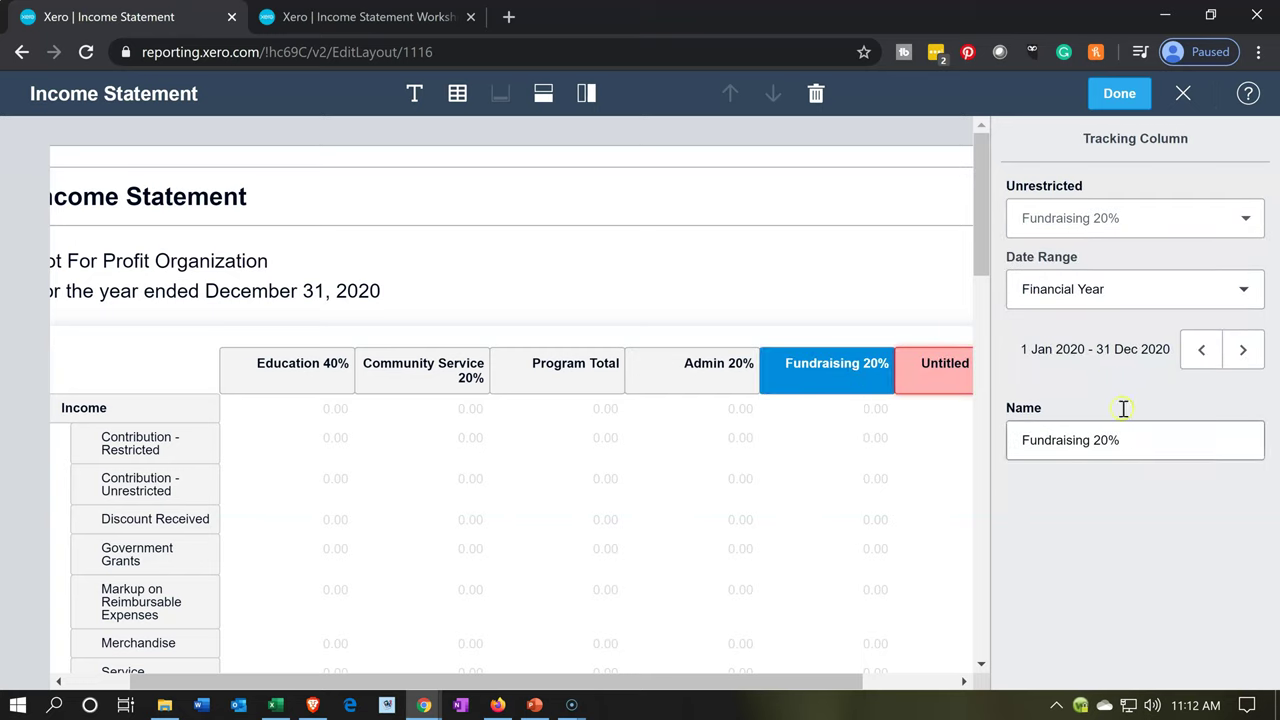
{"action": "left_click", "coordinate": [955, 389]}
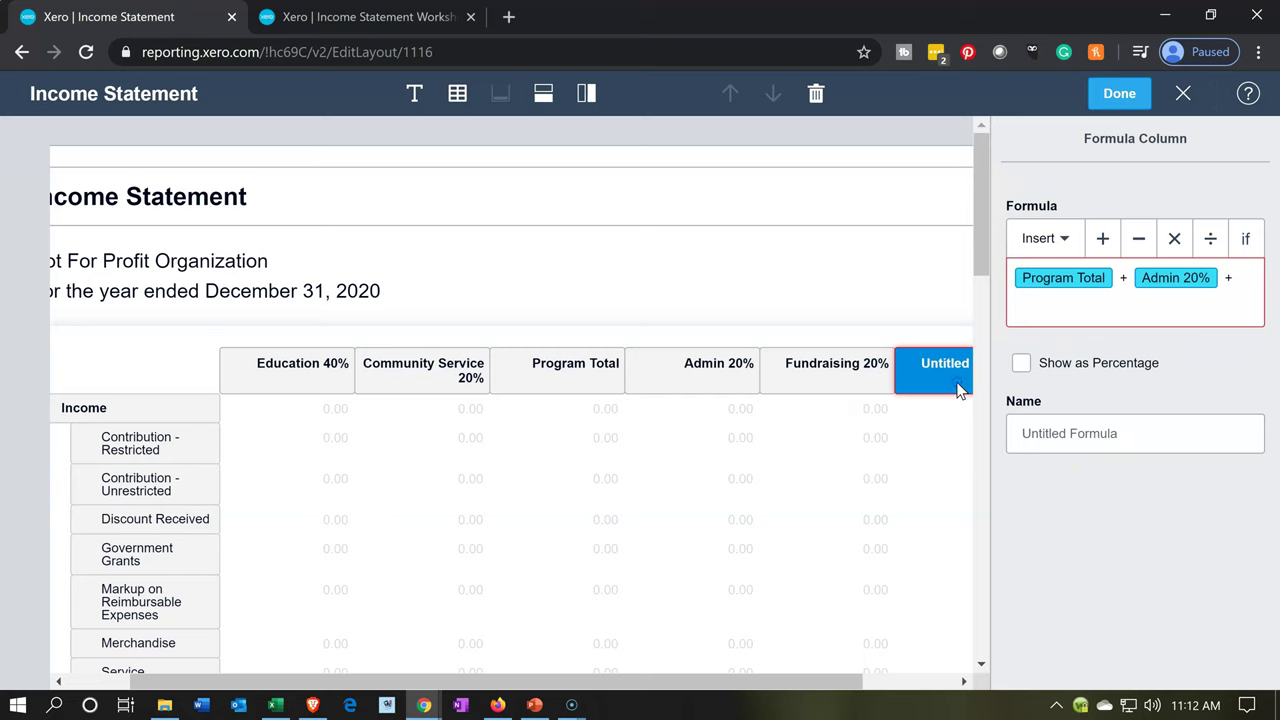
{"action": "left_click", "coordinate": [1247, 285]}
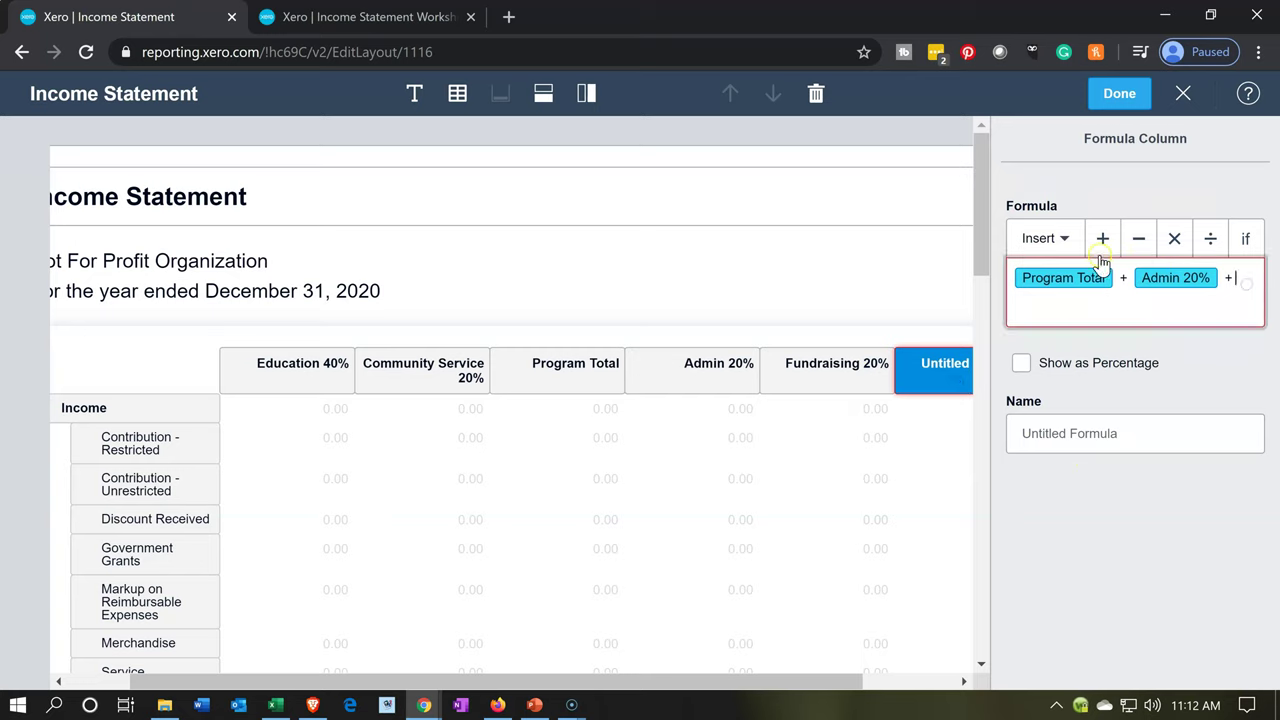
{"action": "left_click", "coordinate": [1045, 238]}
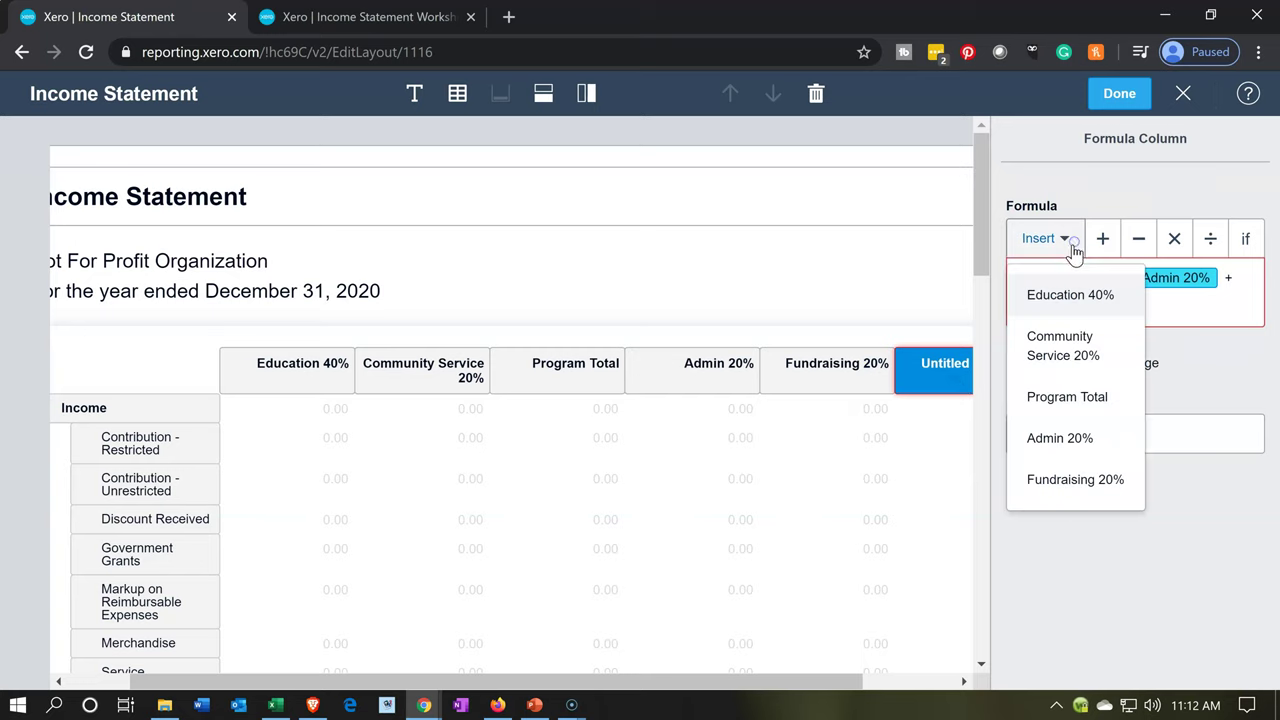
{"action": "left_click", "coordinate": [1052, 479]}
Name the second formula column Total Formula.
{"action": "left_click", "coordinate": [1125, 433]}
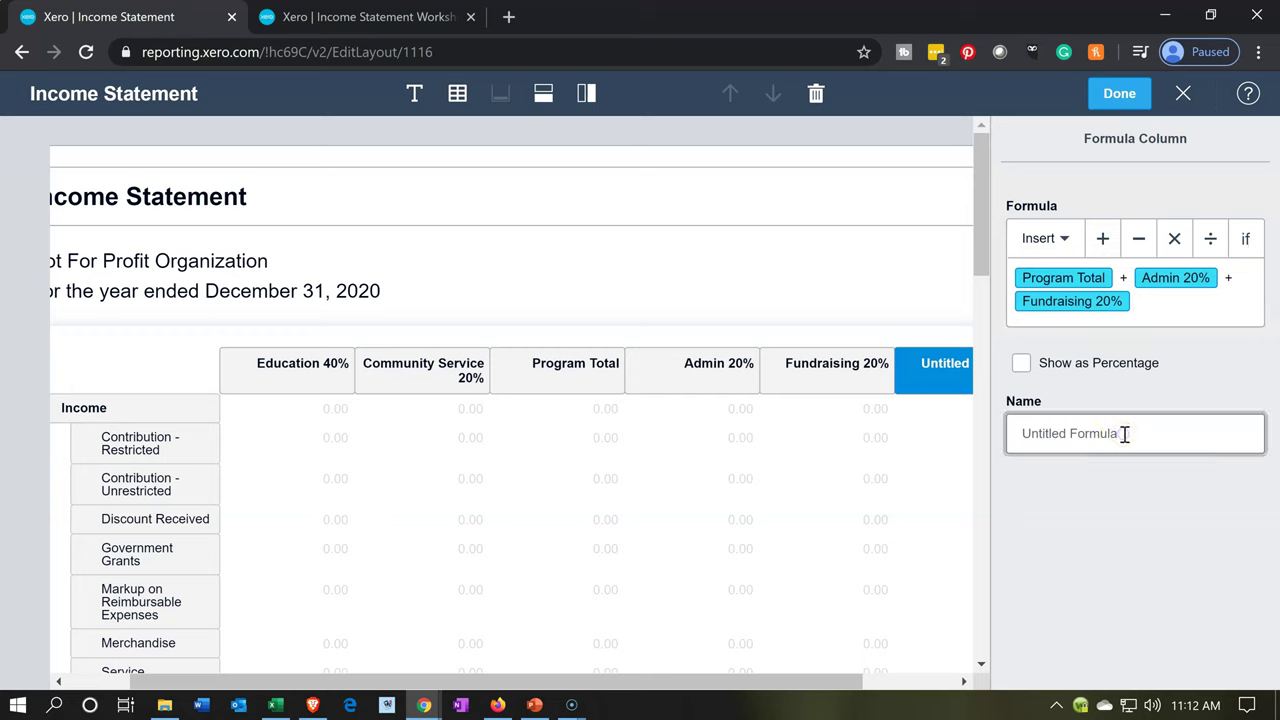
{"action": "type", "text": "Total Formula"}
{"action": "left_click", "coordinate": [1133, 544]}
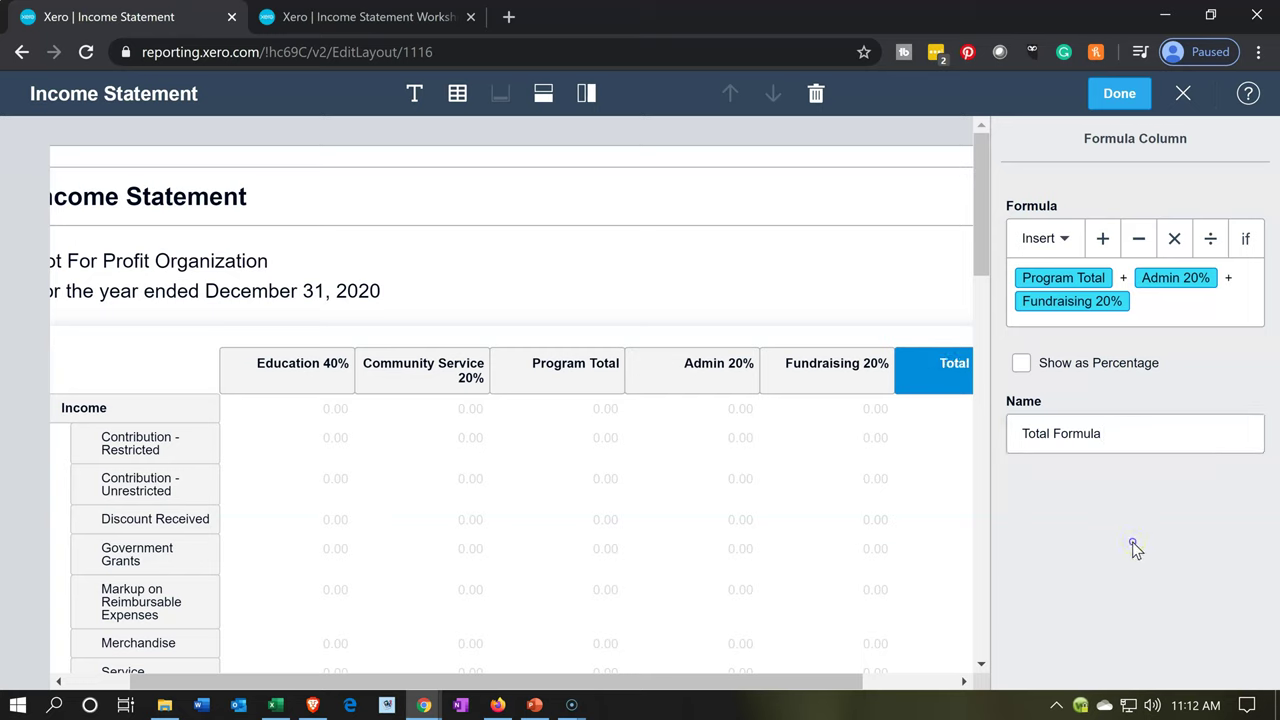
{"action": "left_click", "coordinate": [1088, 528]}
Add an Unrestricted tracking column covering the Admin 20%, Community Service 20%, Education 40% and Fundraising 20% options.
{"action": "left_click", "coordinate": [588, 95]}
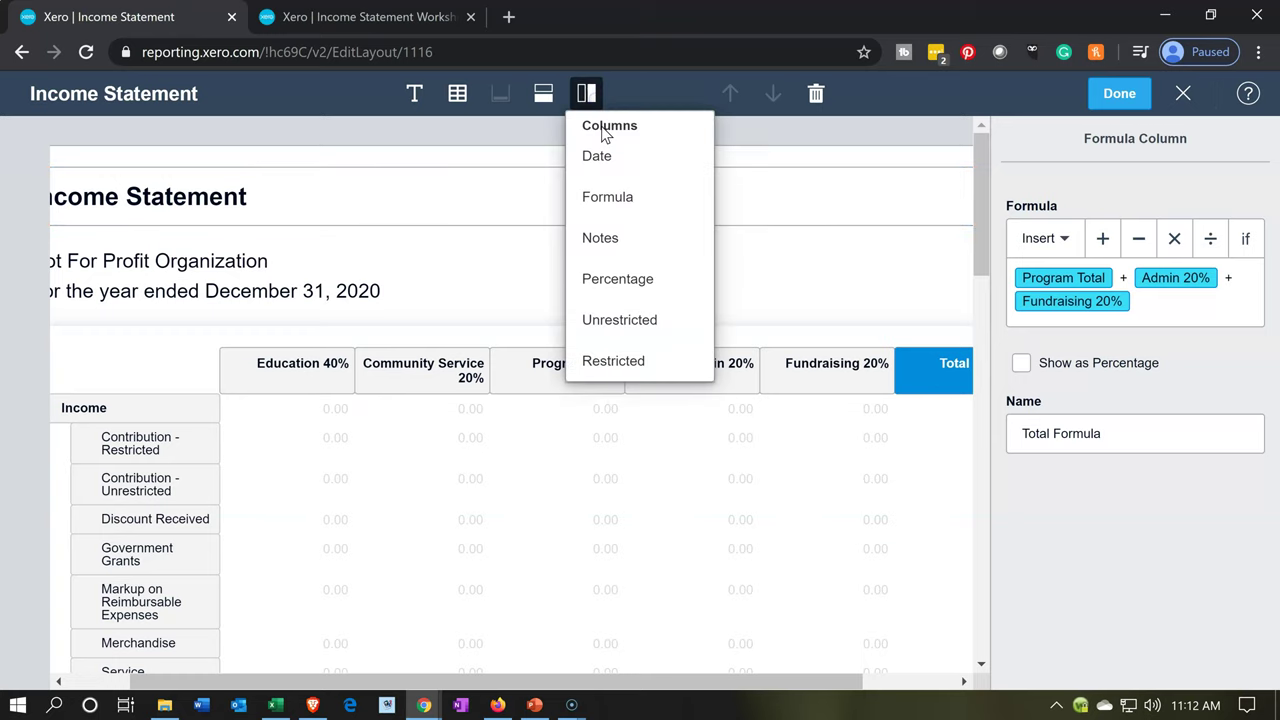
{"action": "left_click", "coordinate": [608, 326]}
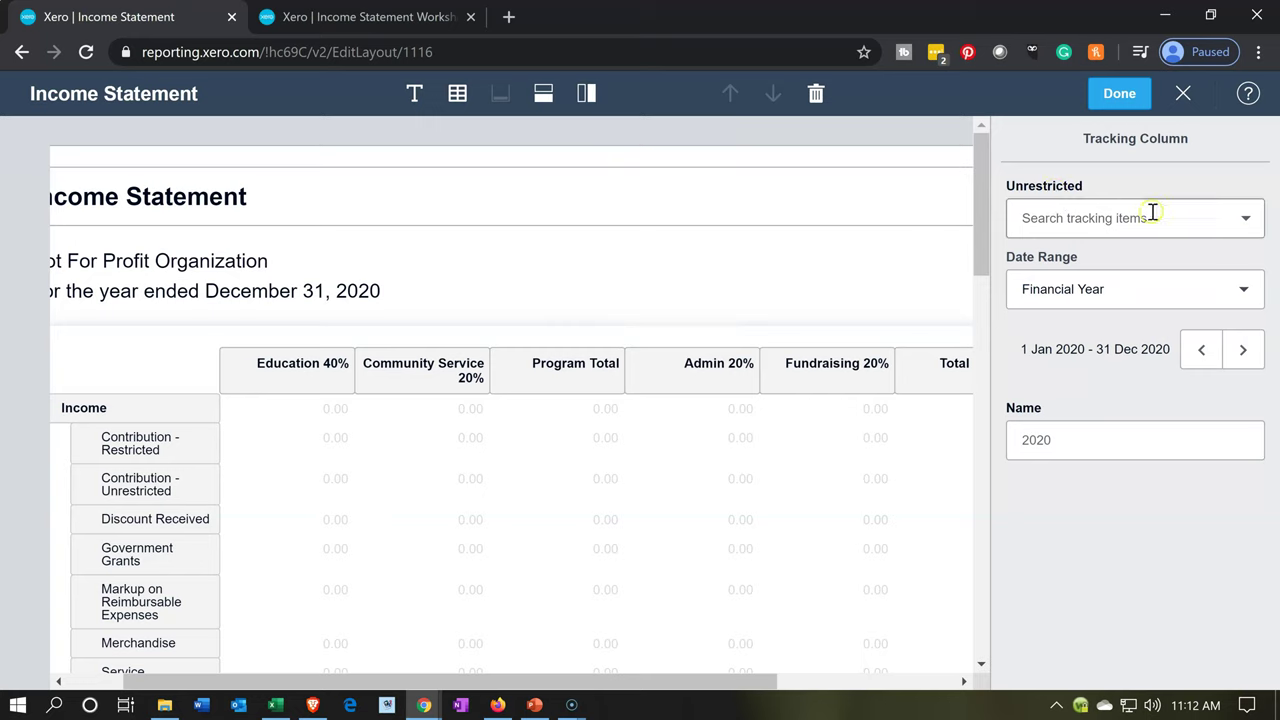
{"action": "left_click", "coordinate": [1188, 221]}
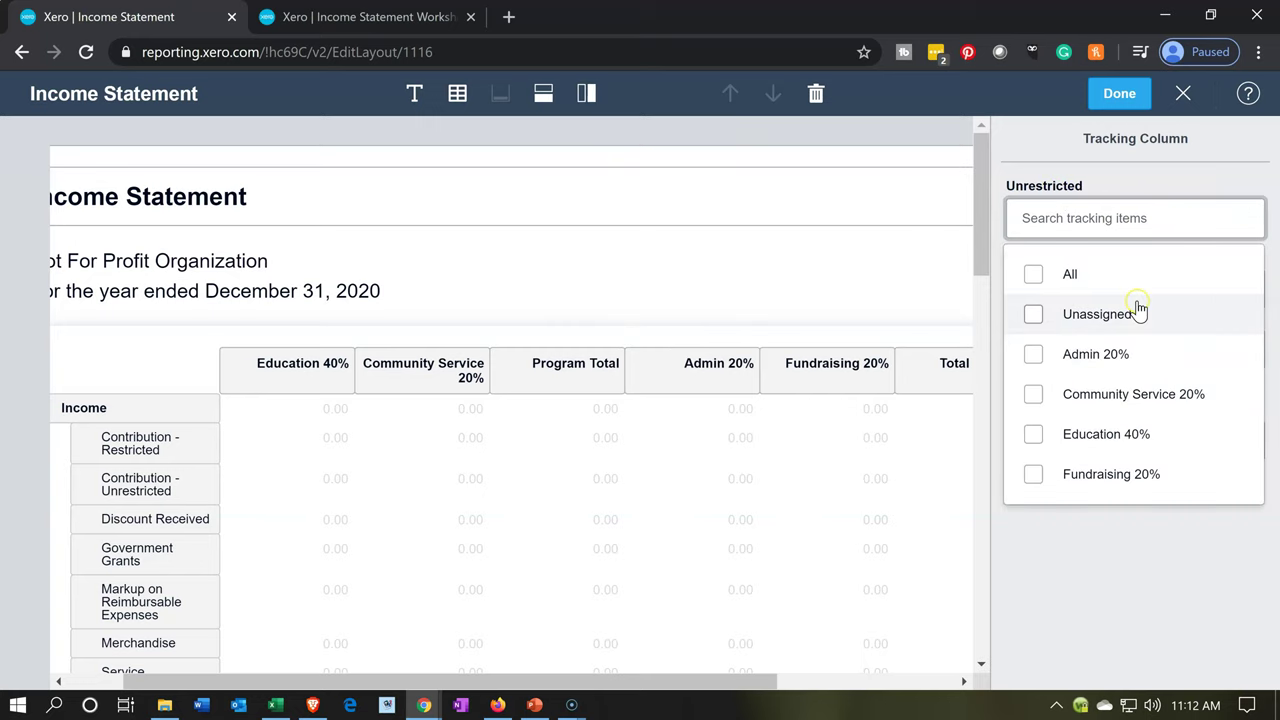
{"action": "left_click", "coordinate": [1127, 354]}
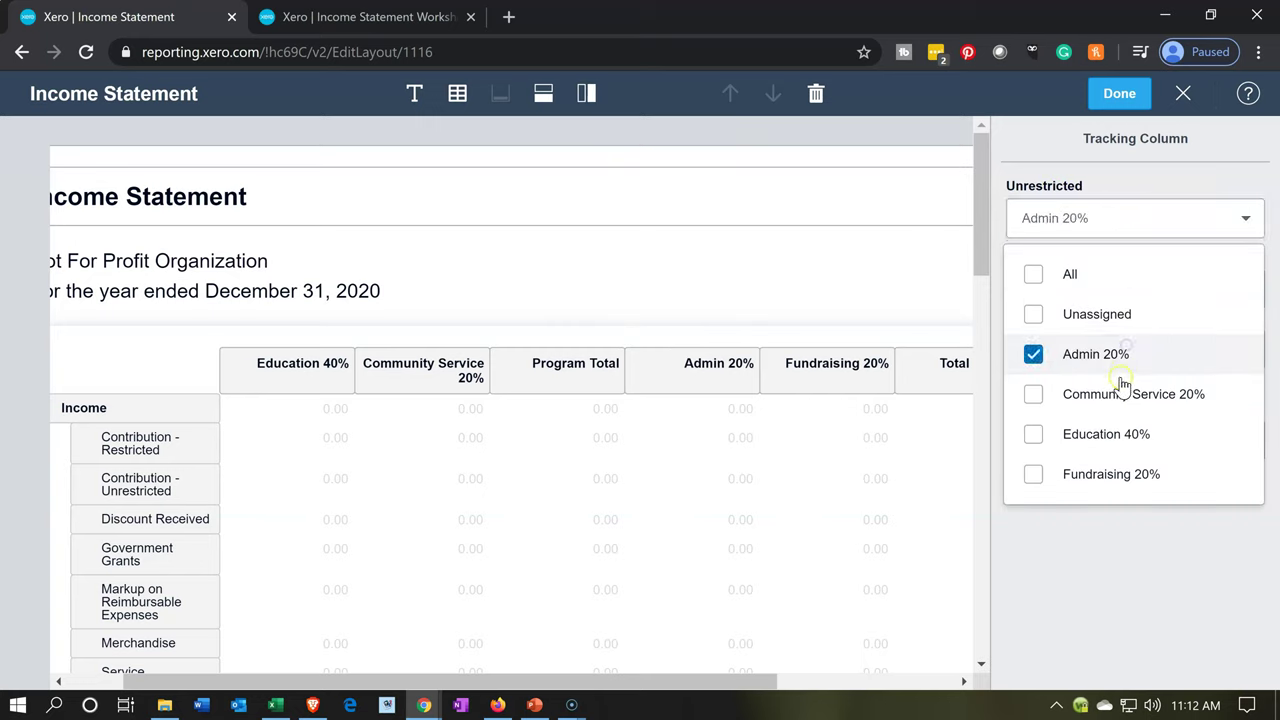
{"action": "left_click", "coordinate": [1121, 393]}
{"action": "left_click", "coordinate": [1108, 432]}
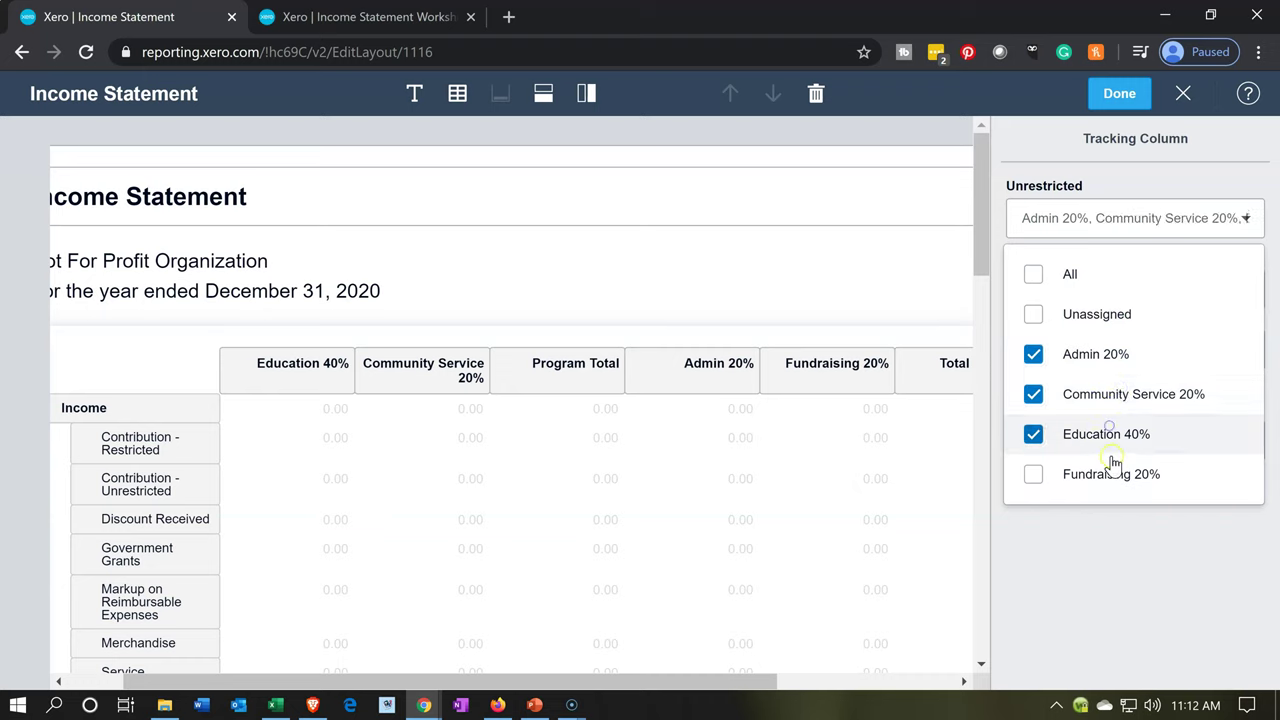
{"action": "left_click", "coordinate": [1110, 474]}
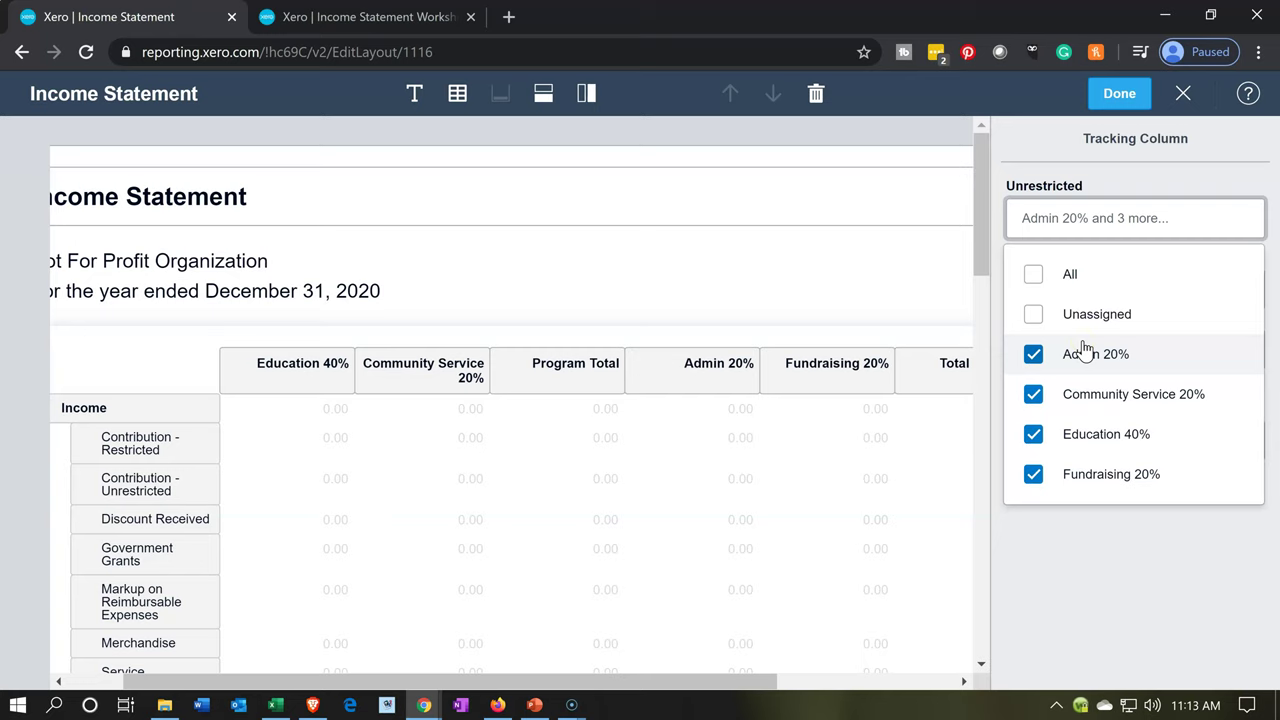
{"action": "left_click", "coordinate": [1058, 610]}
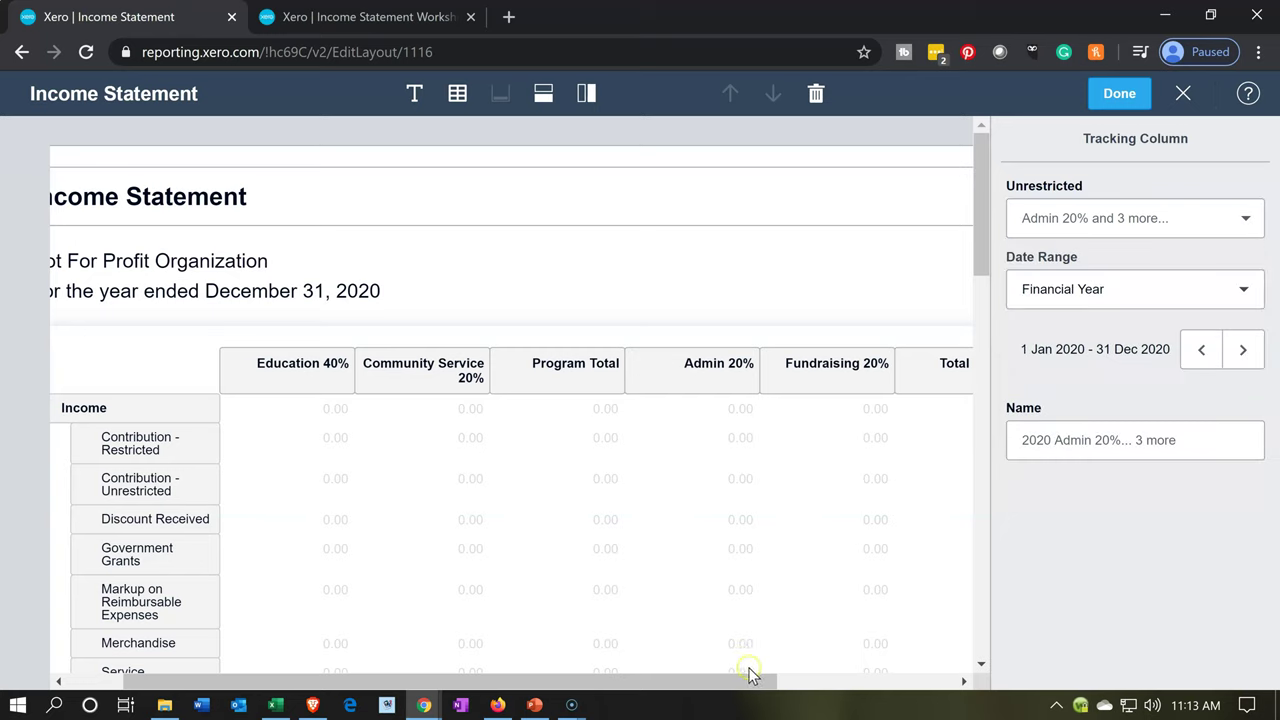
{"action": "left_click", "coordinate": [836, 644]}
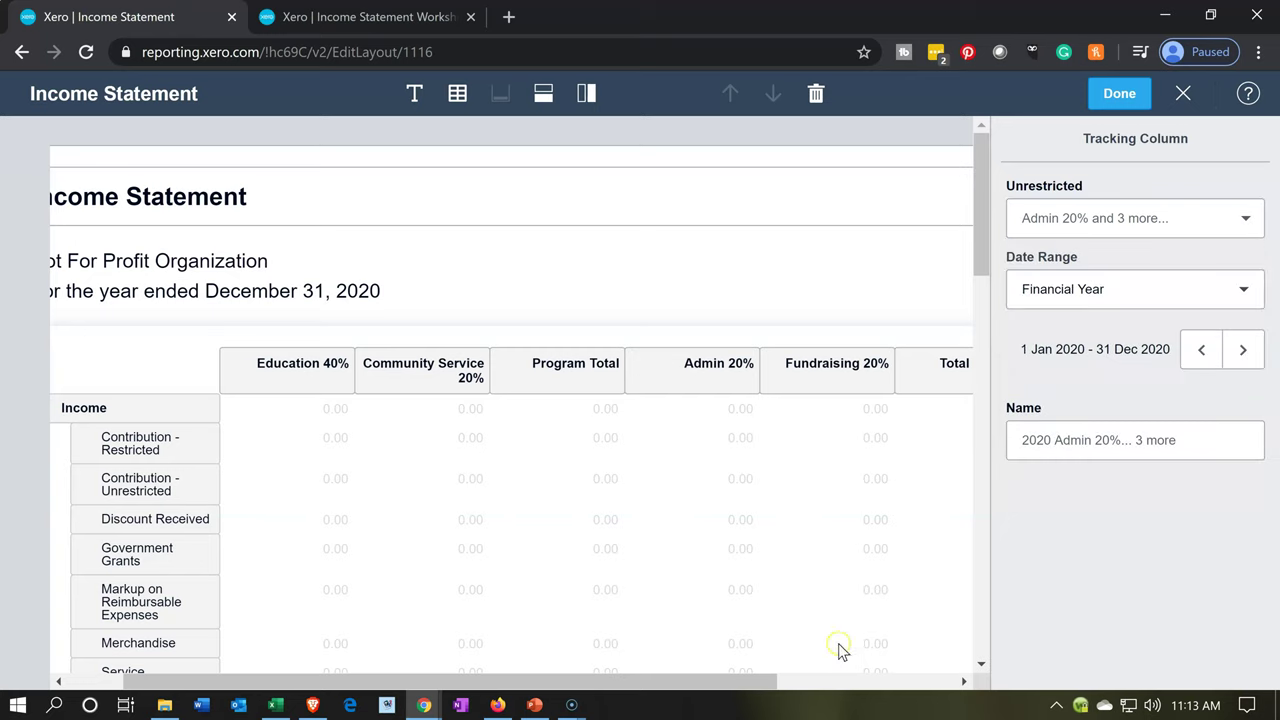
Name the new Unrestricted tracking column Total Category.
{"action": "left_click", "coordinate": [737, 684]}
{"action": "left_click_drag", "start_coordinate": [737, 684], "coordinate": [1014, 688]}
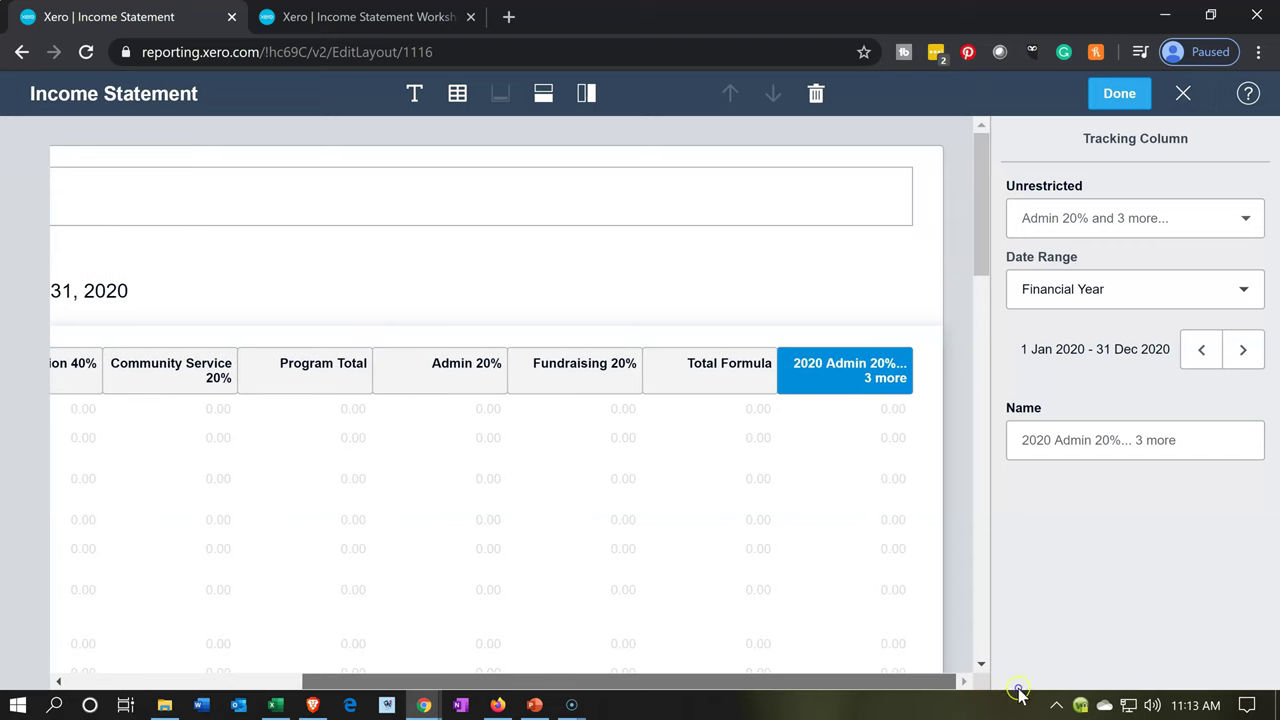
{"action": "left_click", "coordinate": [890, 372]}
{"action": "left_click", "coordinate": [888, 372]}
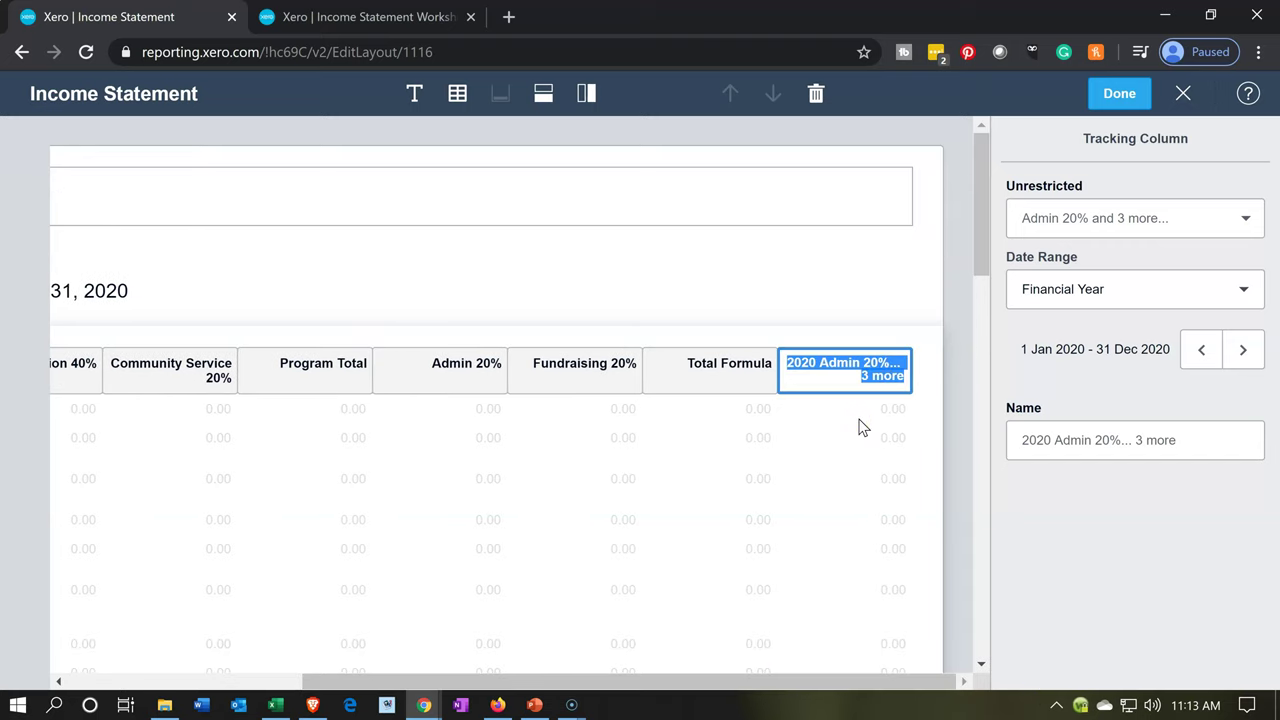
{"action": "type", "text": "Total Category"}
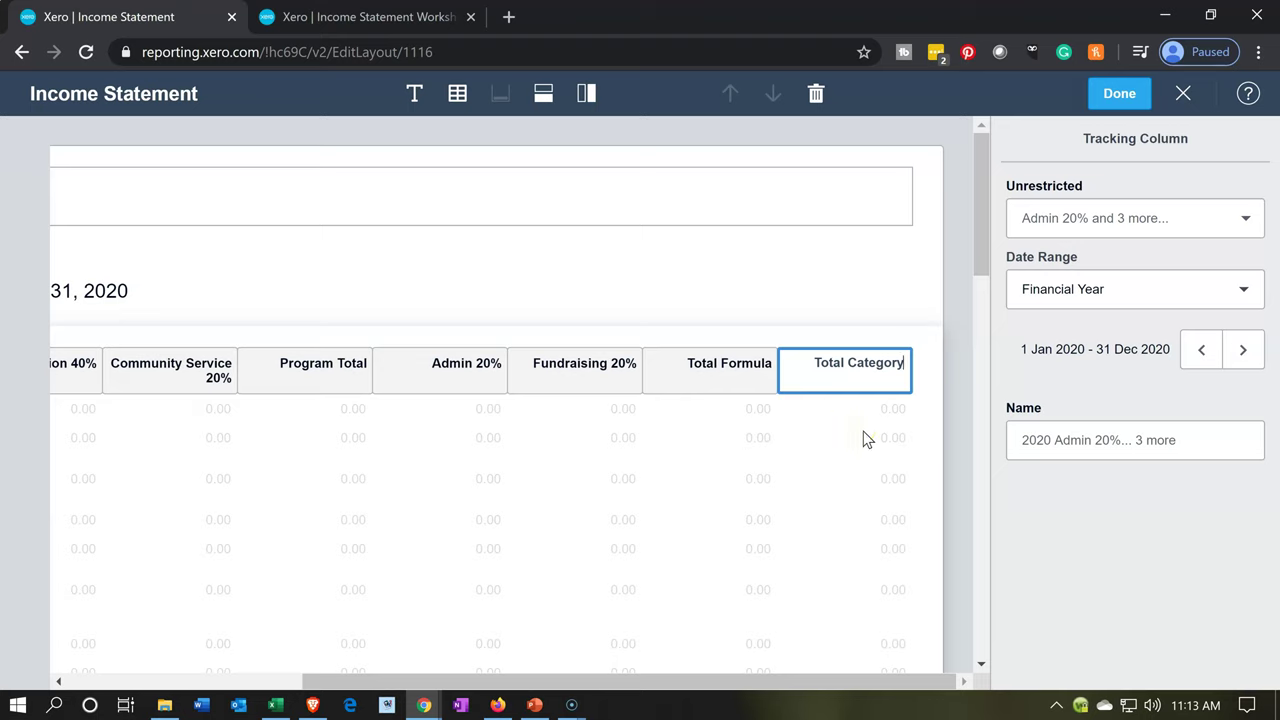
{"action": "left_click", "coordinate": [1036, 567]}
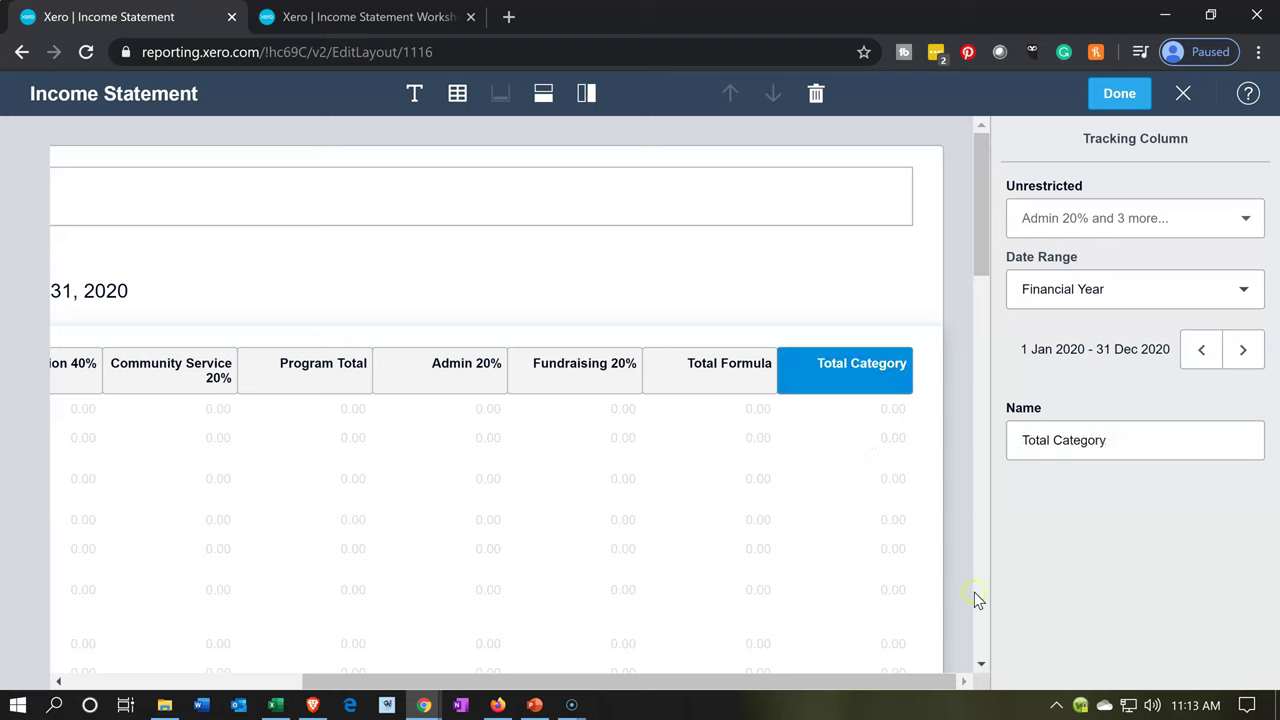
Finish editing the layout and review the resulting Income Statement's functional columns, Total Formula and Total Category down to Net Income.
{"action": "left_click_drag", "start_coordinate": [823, 684], "coordinate": [650, 684]}
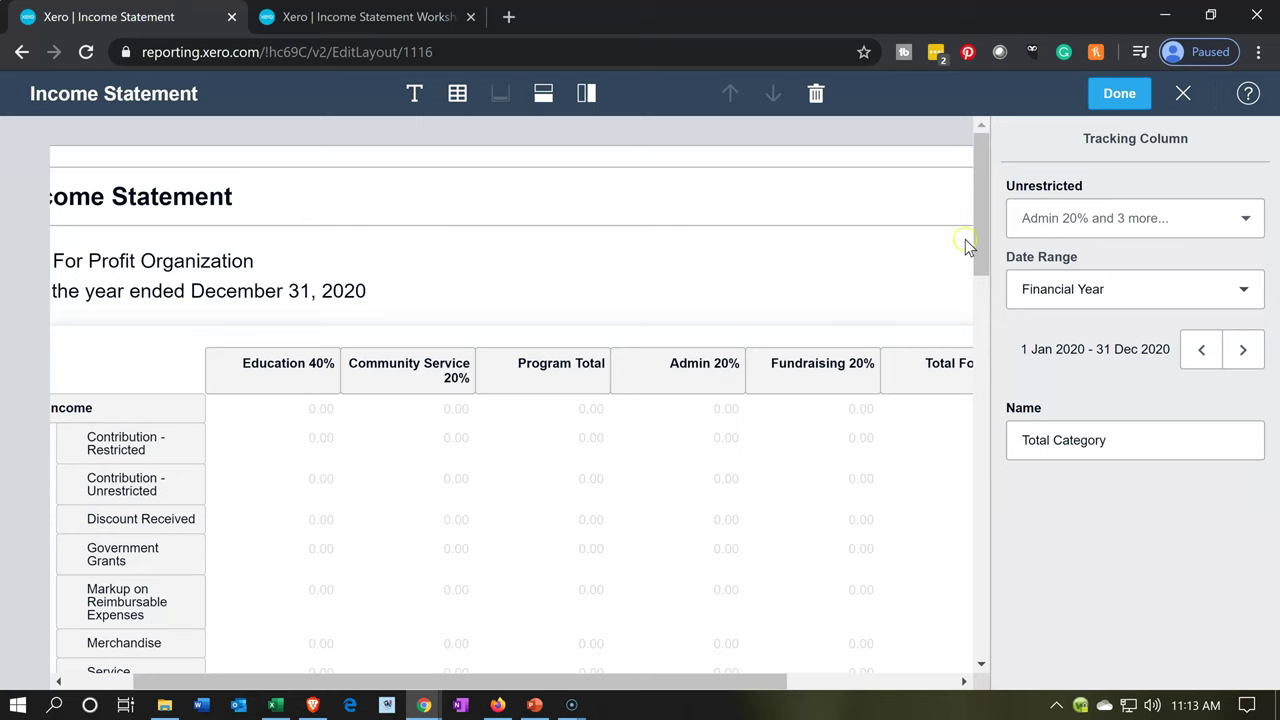
{"action": "left_click", "coordinate": [1112, 110]}
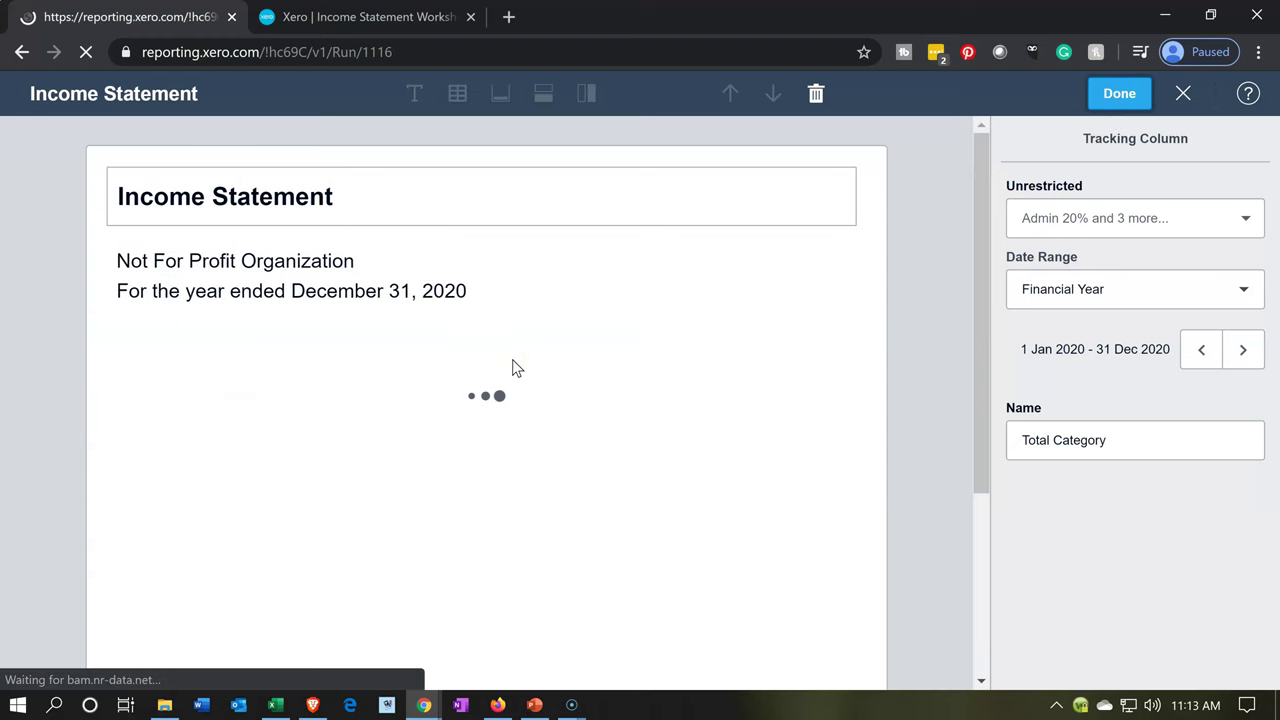
{"action": "key", "text": "ctrl+plus"}
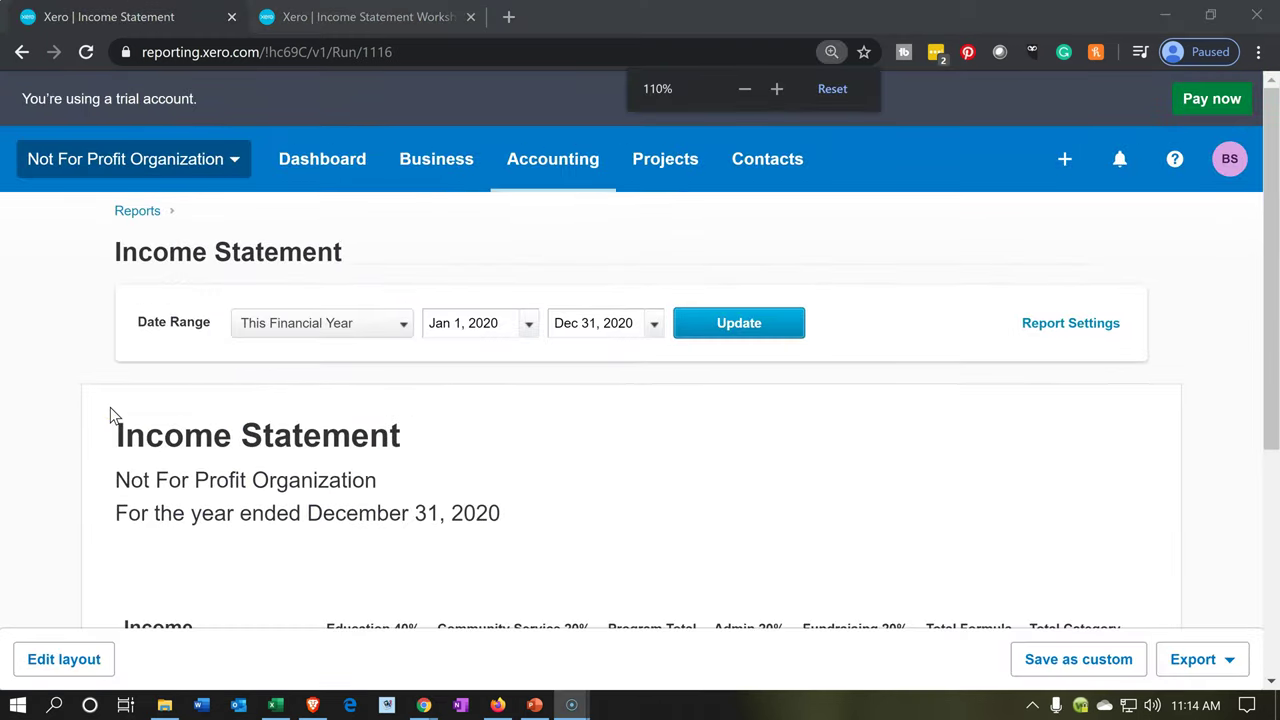
{"action": "key", "text": "ctrl+plus"}
{"action": "scroll", "coordinate": [110, 407], "scroll_direction": "down", "scroll_amount": 4}
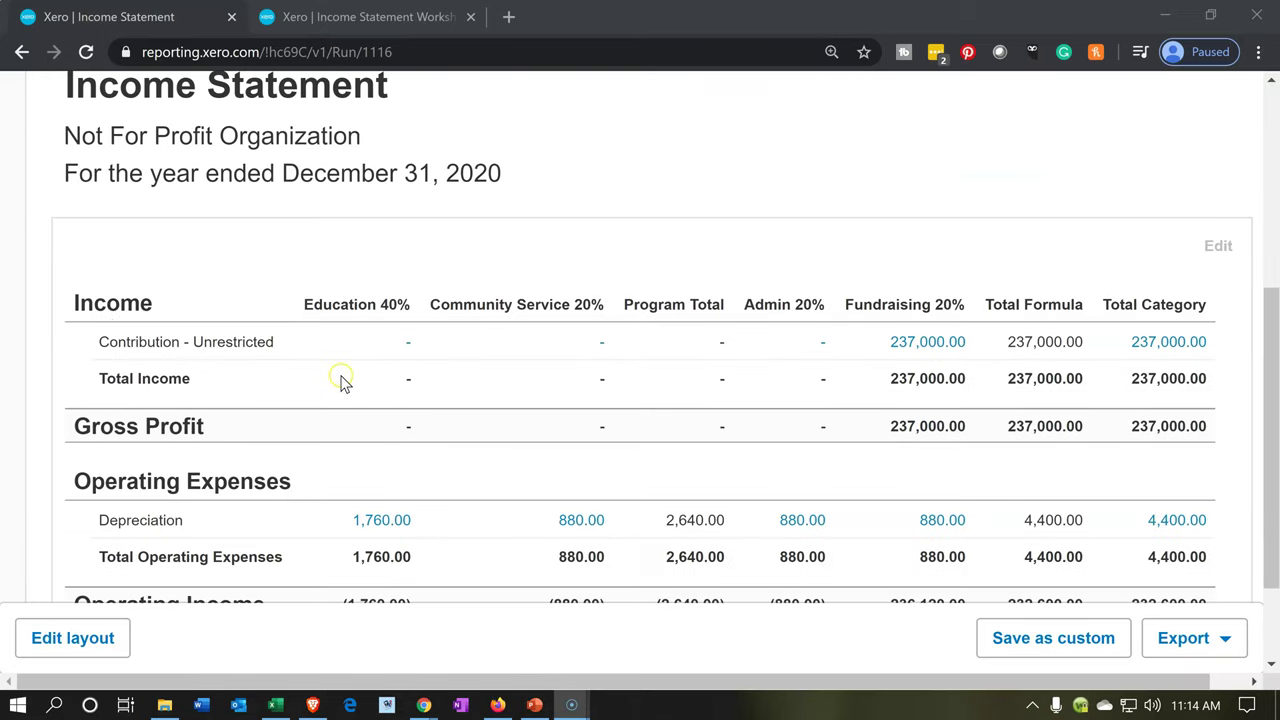
{"action": "scroll", "coordinate": [342, 381], "scroll_direction": "down", "scroll_amount": 1}
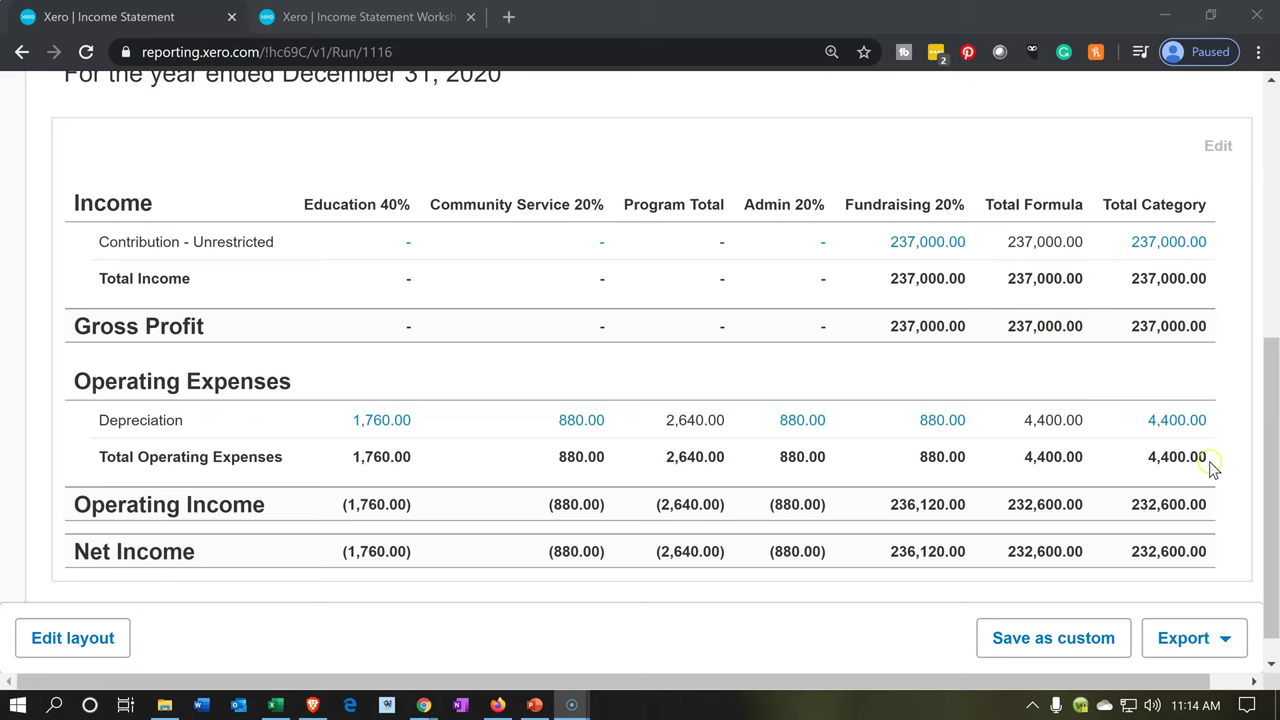
{"action": "scroll", "coordinate": [1209, 461], "scroll_direction": "down", "scroll_amount": 1}
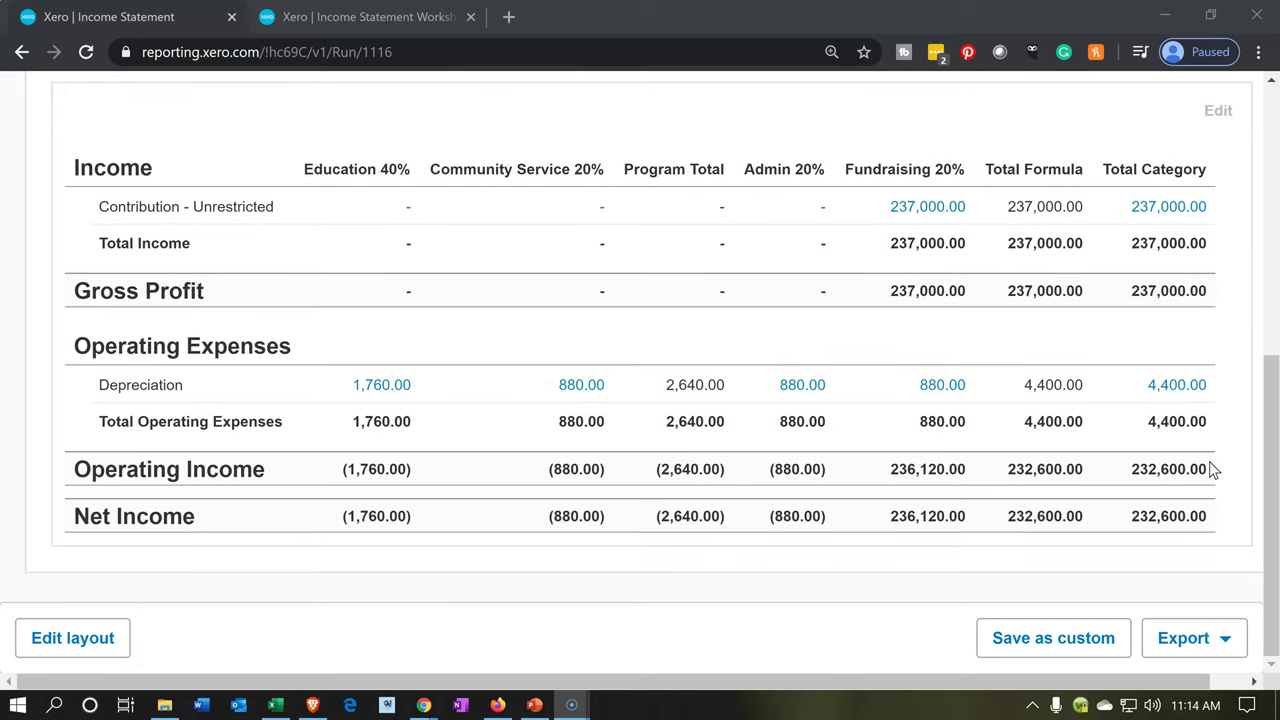
{"action": "scroll", "coordinate": [1209, 468], "scroll_direction": "up", "scroll_amount": 1}
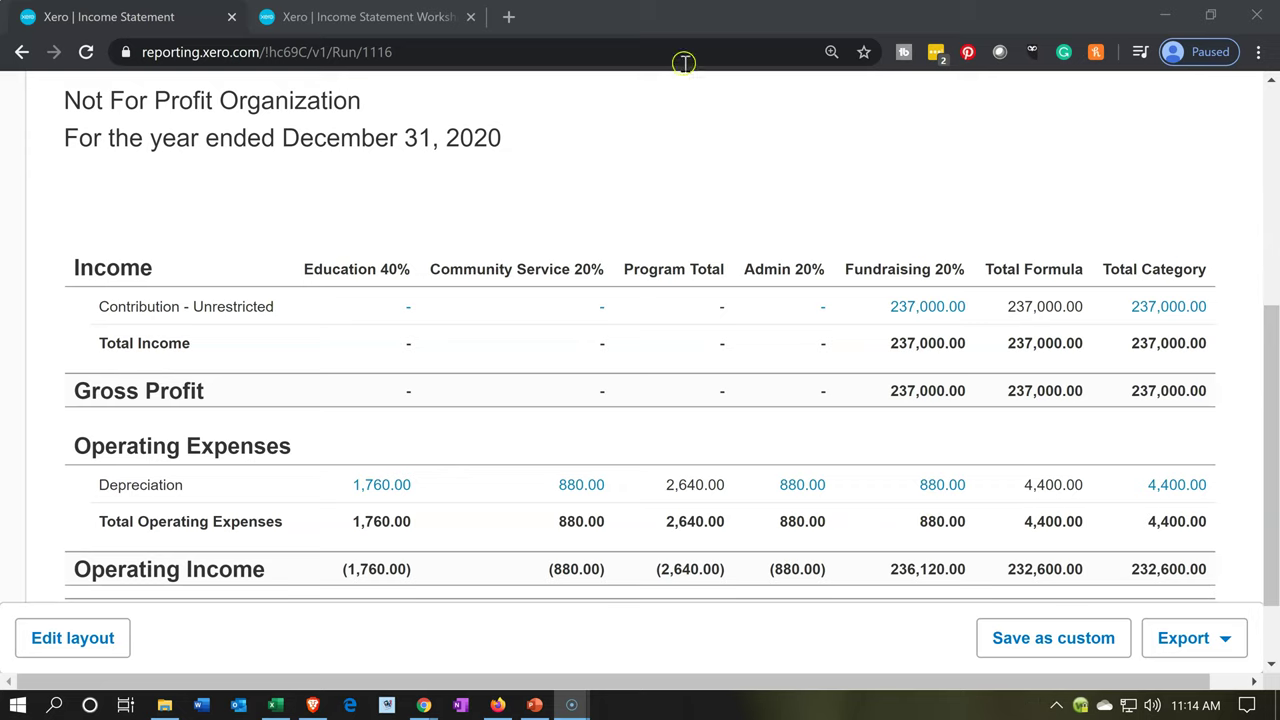
Update the Income Statement Worksheet report for Jan 1, 2020 to Dec 31, 2020.
{"action": "left_click", "coordinate": [421, 20]}
{"action": "scroll", "coordinate": [541, 320], "scroll_direction": "down", "scroll_amount": 4}
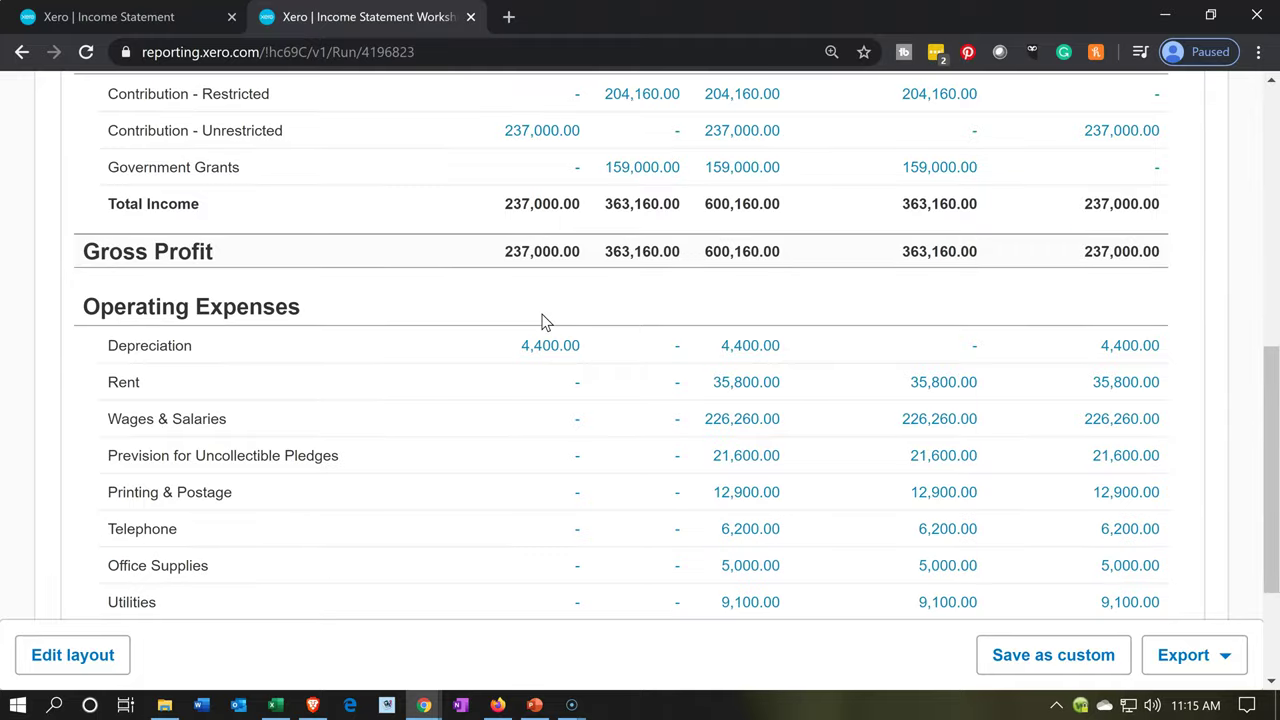
{"action": "scroll", "coordinate": [543, 323], "scroll_direction": "up", "scroll_amount": 5}
{"action": "left_click", "coordinate": [710, 212]}
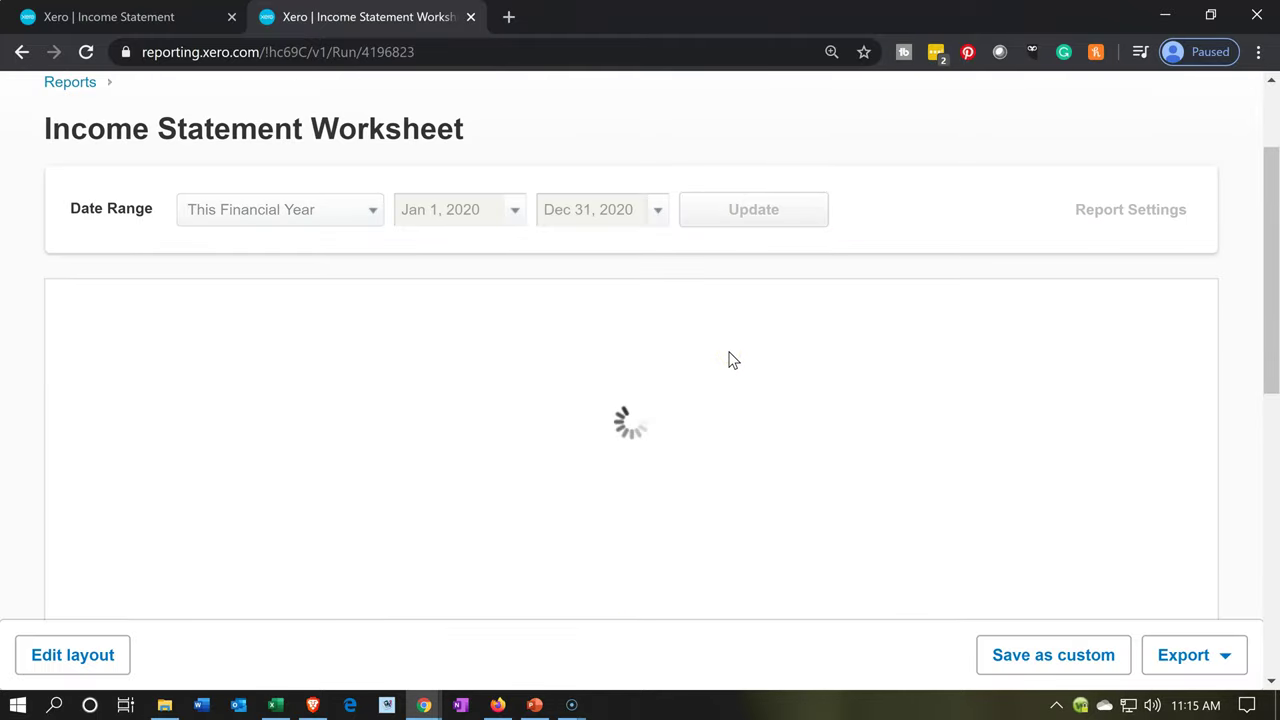
{"action": "scroll", "coordinate": [730, 360], "scroll_direction": "down", "scroll_amount": 2}
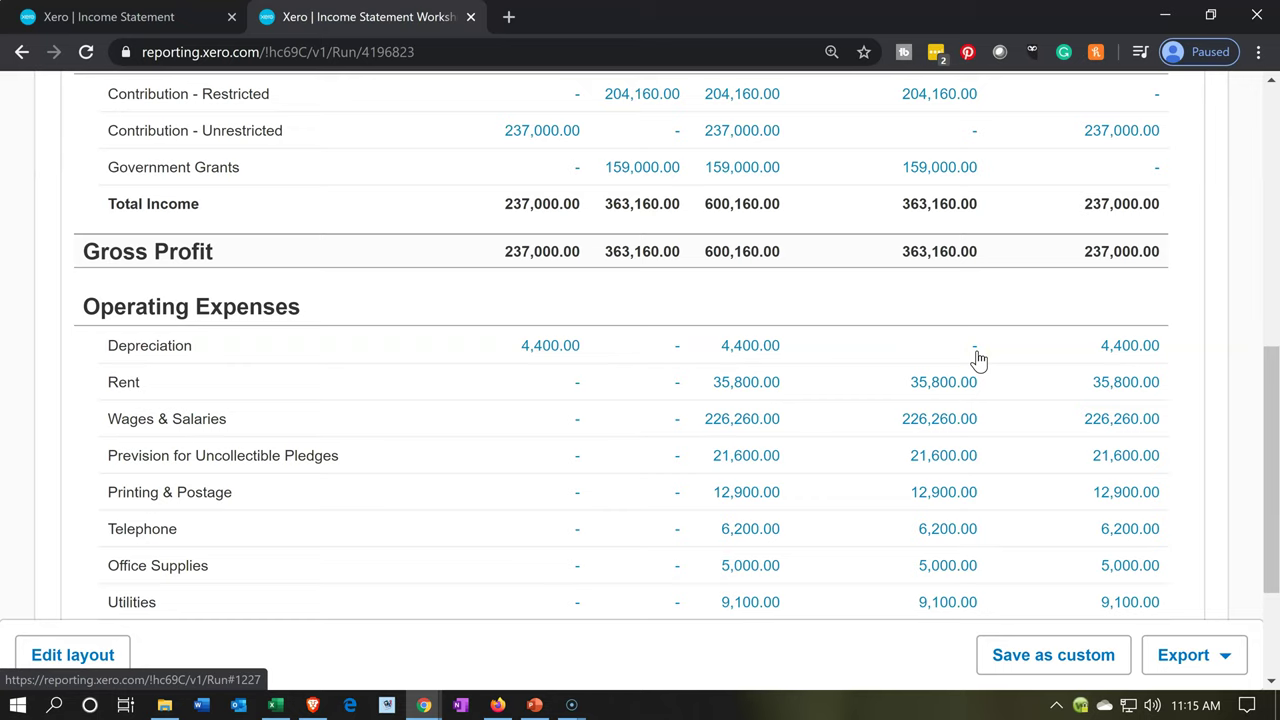
Compare the worksheet's Unrestricted depreciation, total operating expenses and operating income with the totals in the new Income Statement.
{"action": "left_click", "coordinate": [563, 363]}
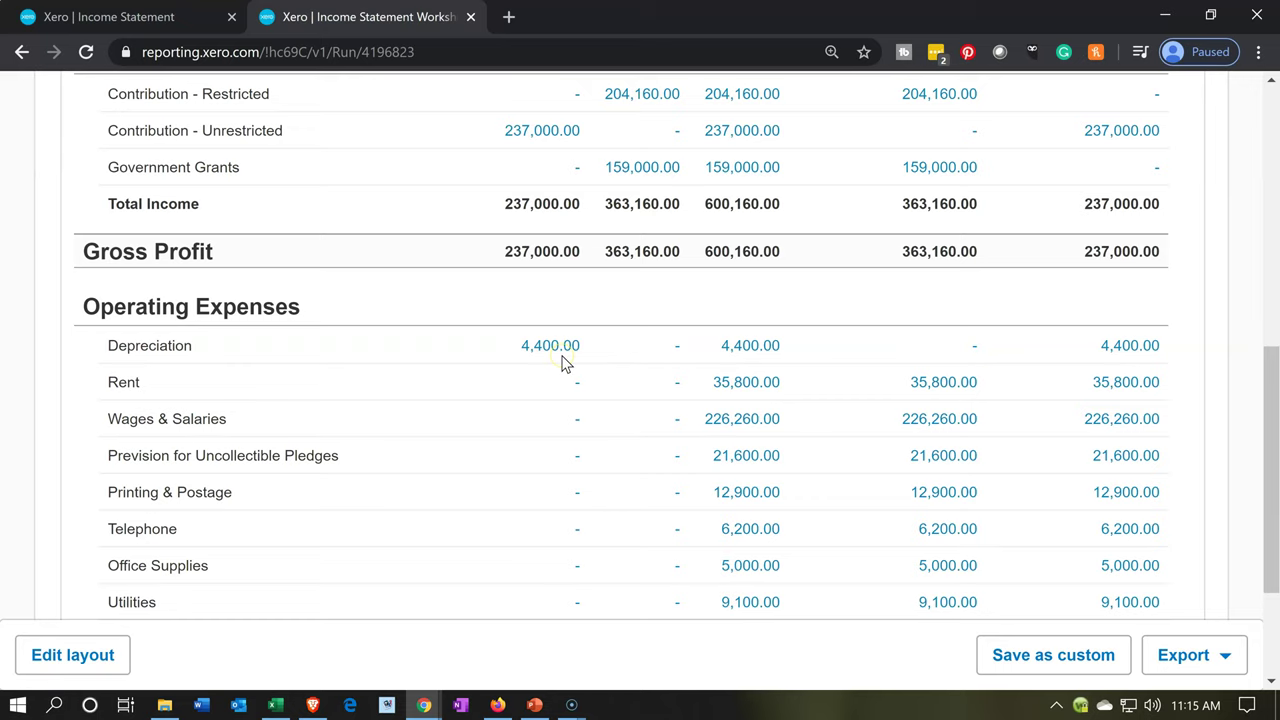
{"action": "scroll", "coordinate": [563, 363], "scroll_direction": "down", "scroll_amount": 1}
{"action": "left_click", "coordinate": [541, 541]}
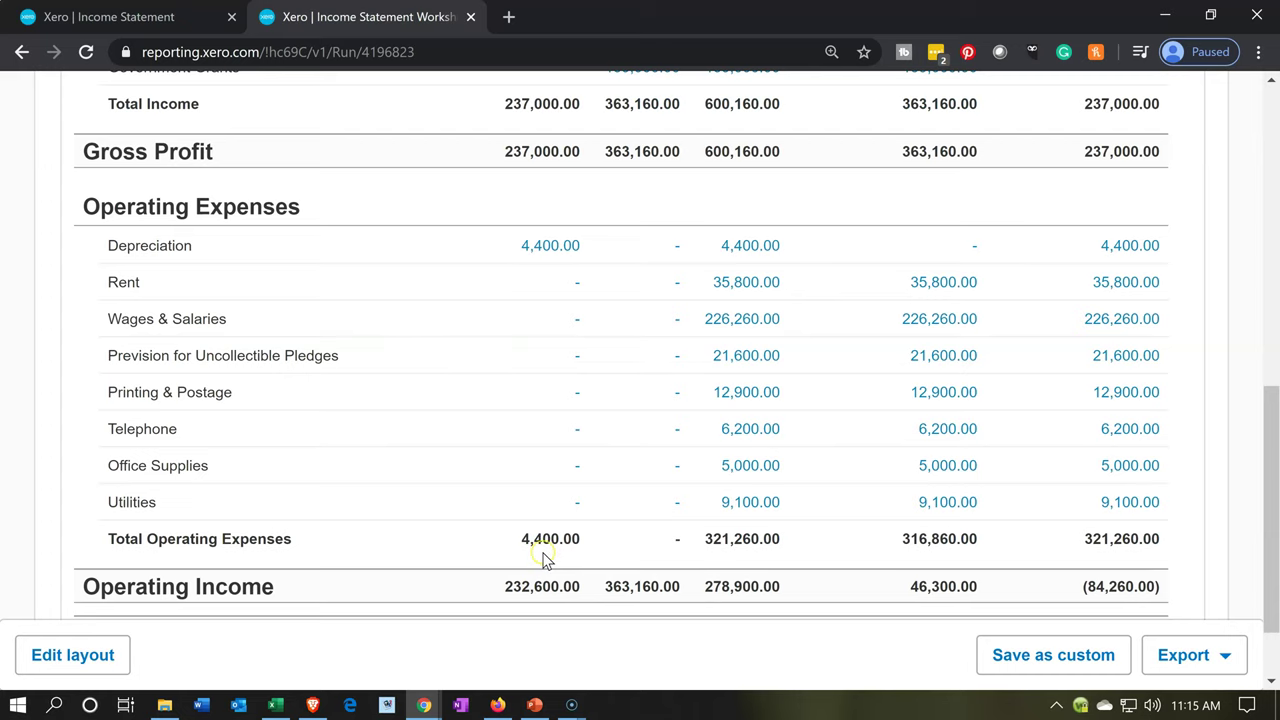
{"action": "scroll", "coordinate": [543, 557], "scroll_direction": "up", "scroll_amount": 2}
{"action": "left_click", "coordinate": [413, 200]}
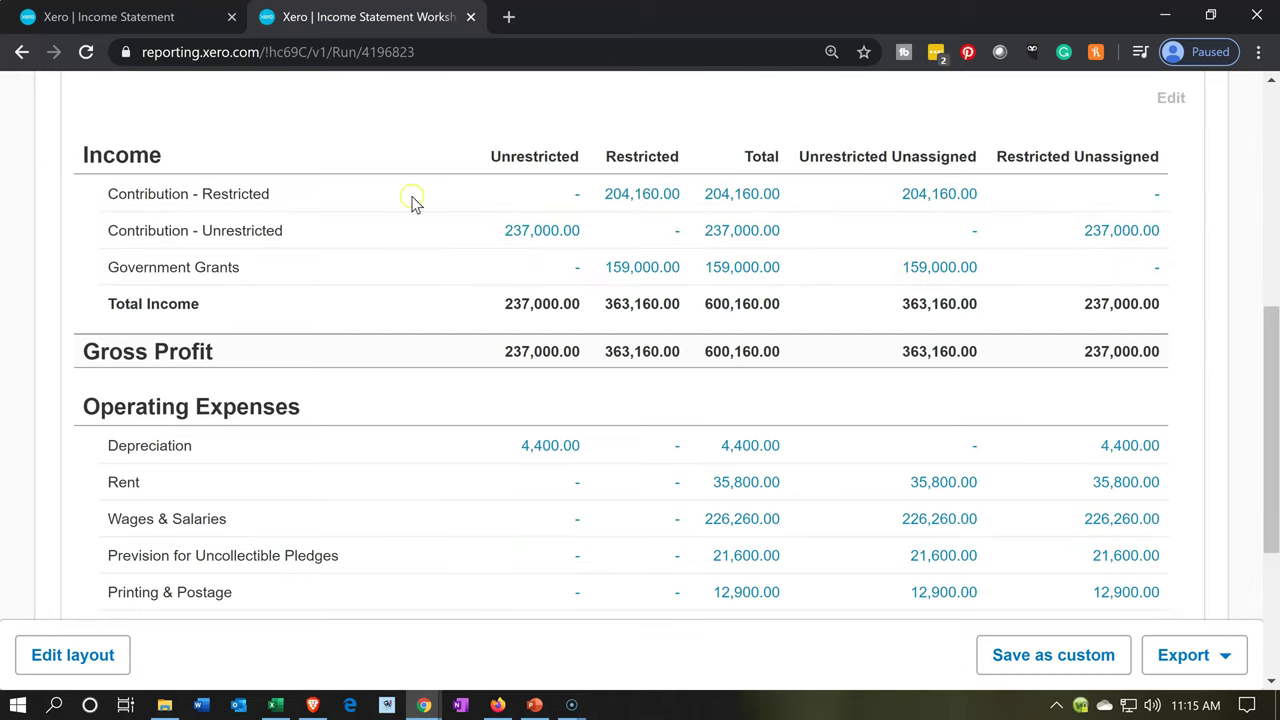
{"action": "left_click", "coordinate": [170, 17]}
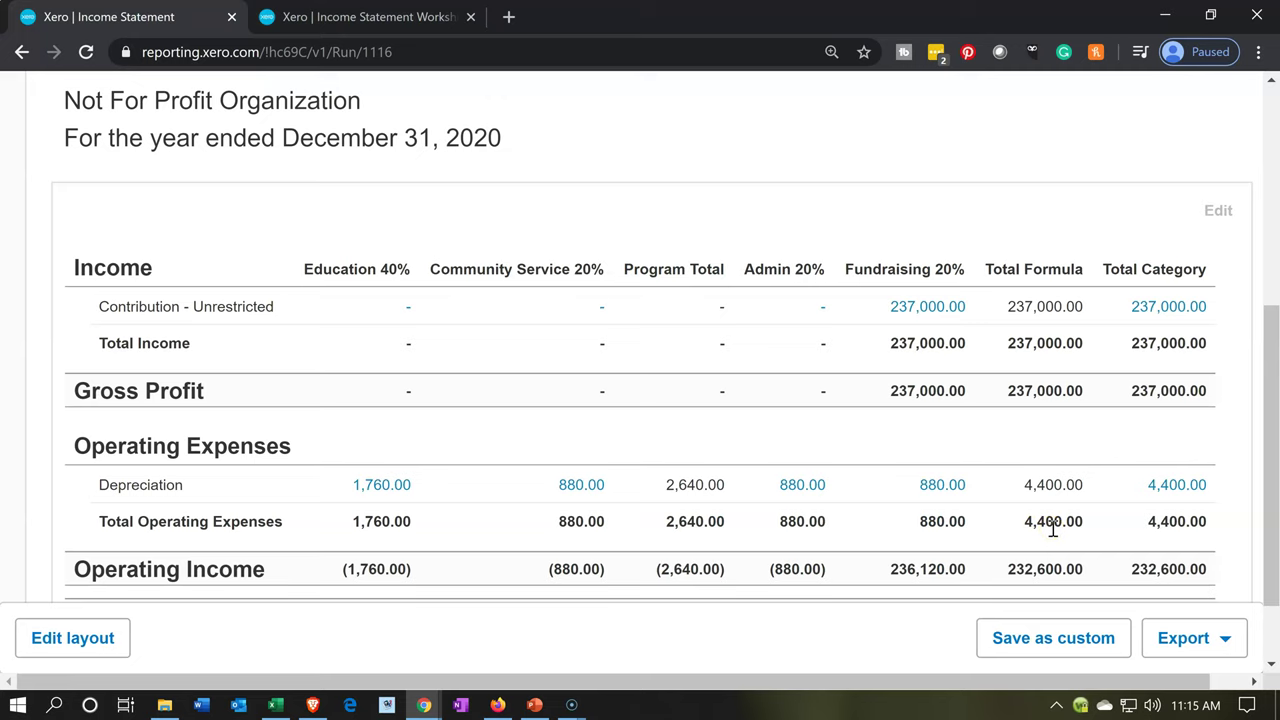
{"action": "left_click", "coordinate": [368, 12]}
{"action": "scroll", "coordinate": [527, 425], "scroll_direction": "down", "scroll_amount": 2}
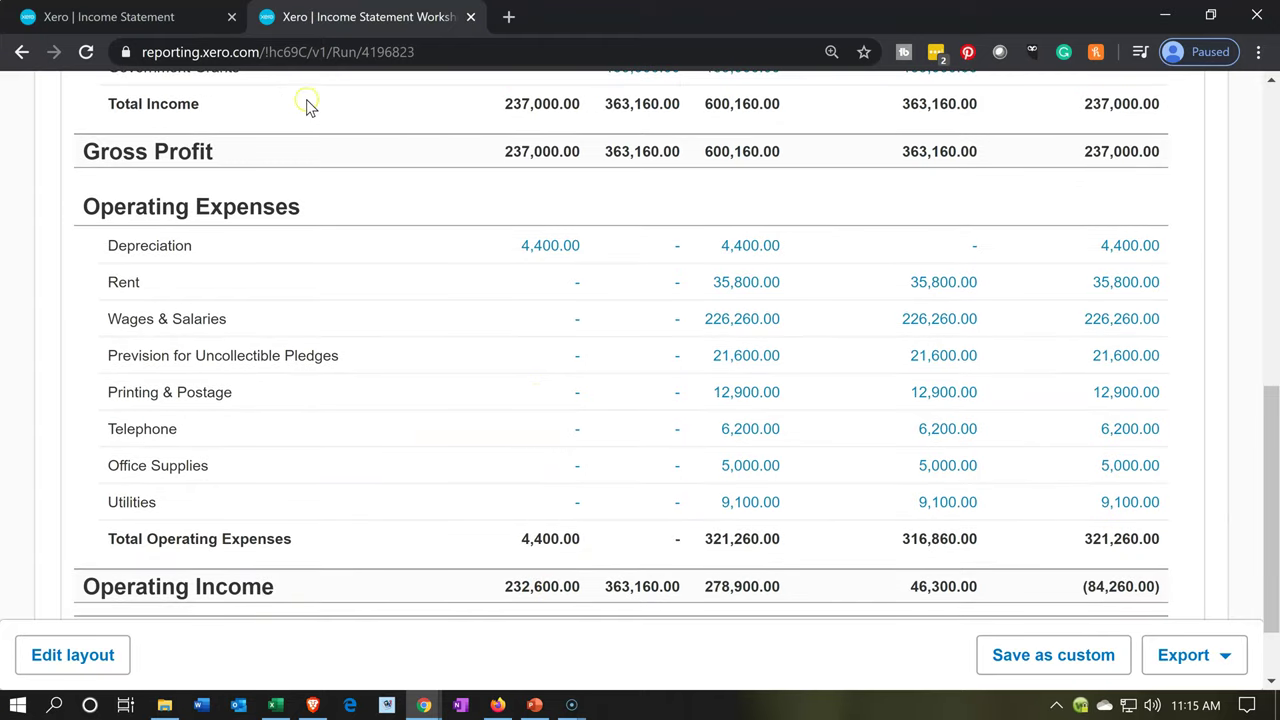
{"action": "left_click", "coordinate": [180, 16]}
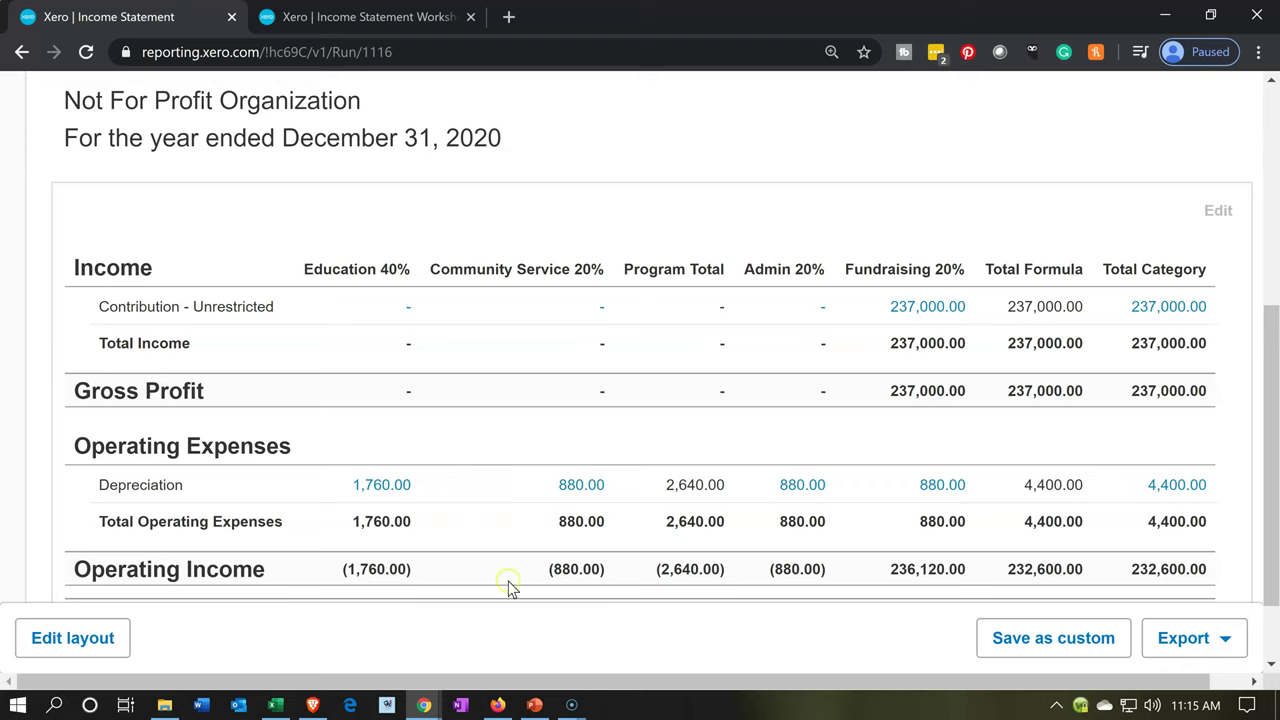
Switch to Excel and check the Depreciation Expense allocation across the functional columns of the Expenses table, then return to Xero.
{"action": "left_click", "coordinate": [276, 705]}
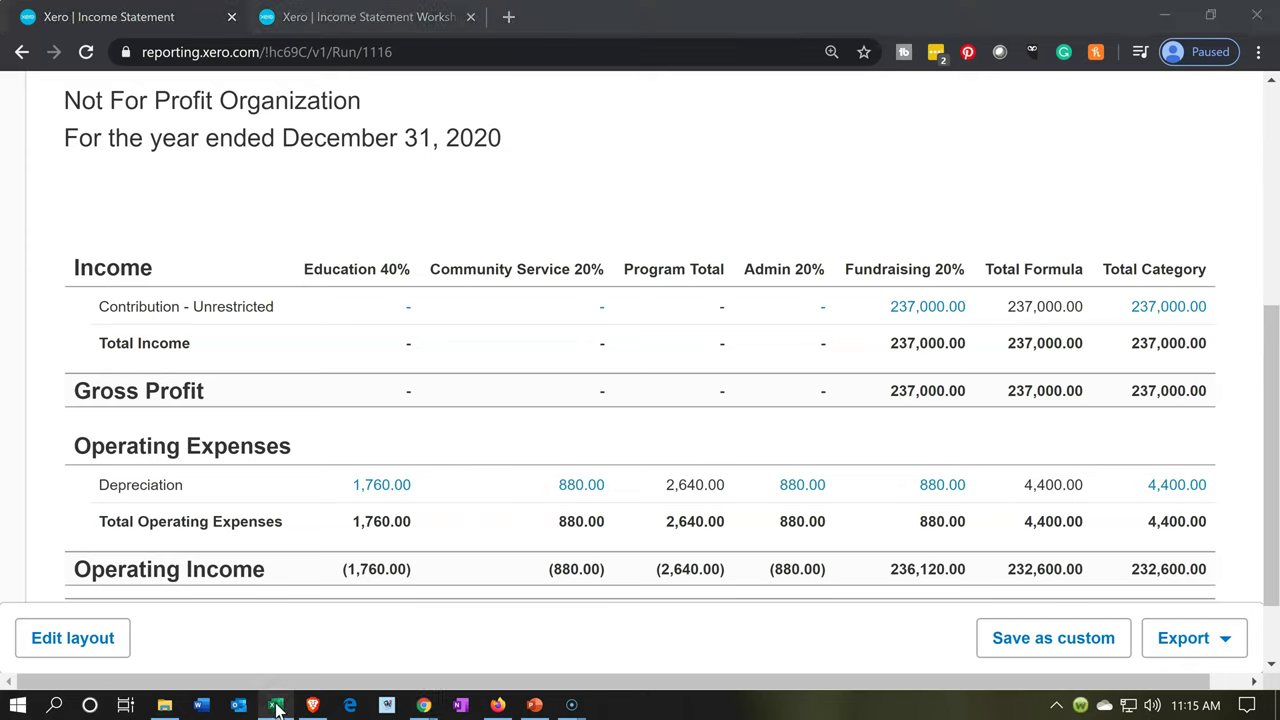
{"action": "left_click", "coordinate": [276, 705]}
{"action": "left_click", "coordinate": [703, 456]}
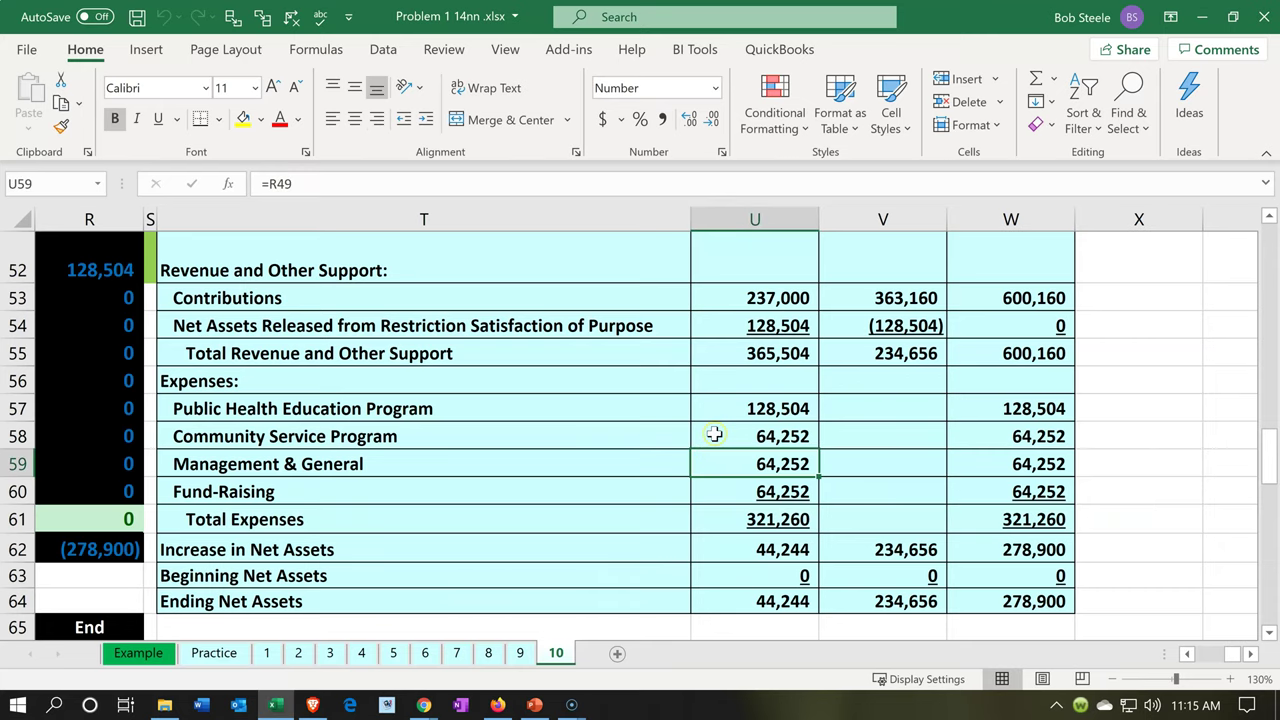
{"action": "scroll", "coordinate": [710, 440], "scroll_direction": "up", "scroll_amount": 4}
{"action": "scroll", "coordinate": [714, 433], "scroll_direction": "up", "scroll_amount": 7}
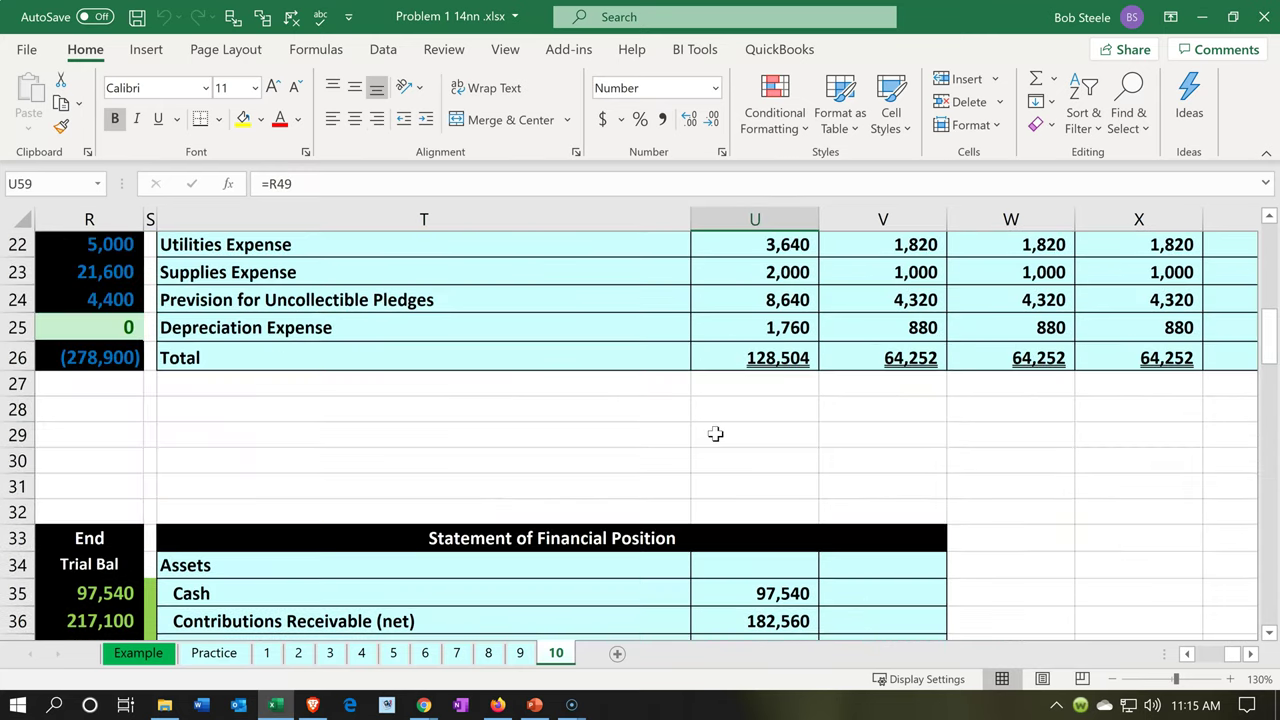
{"action": "scroll", "coordinate": [715, 433], "scroll_direction": "up", "scroll_amount": 1}
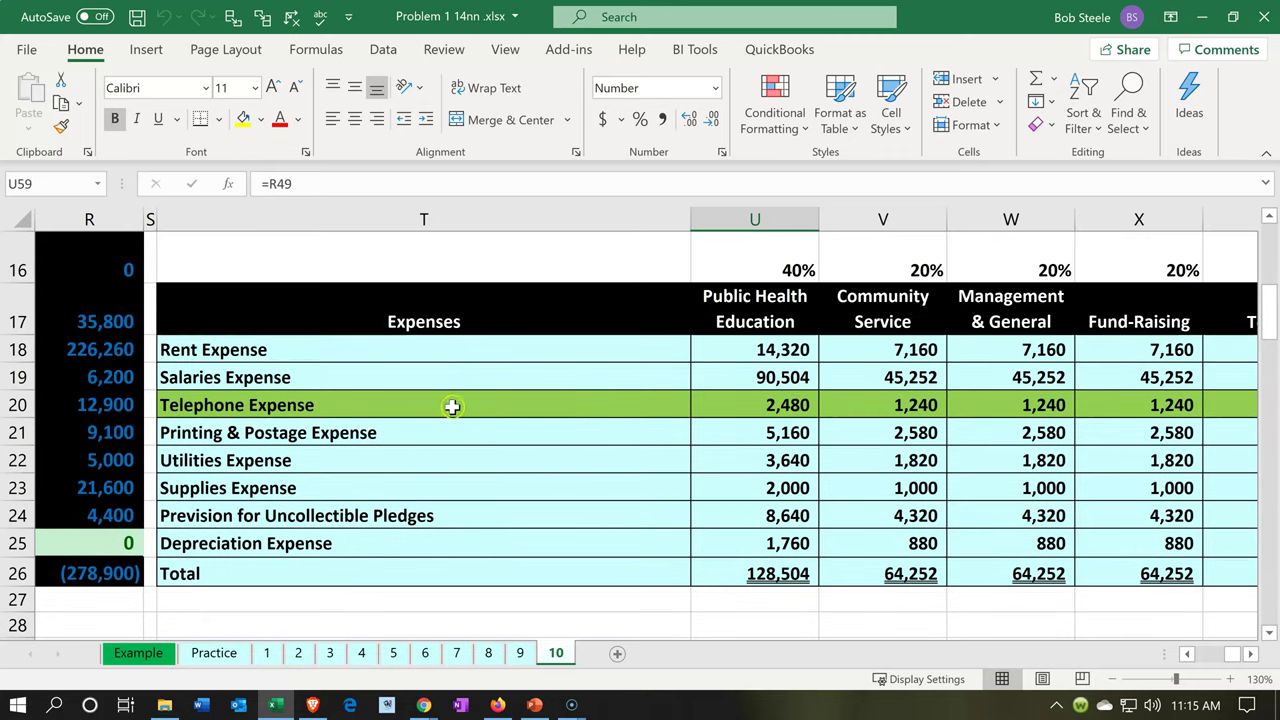
{"action": "left_click", "coordinate": [744, 539]}
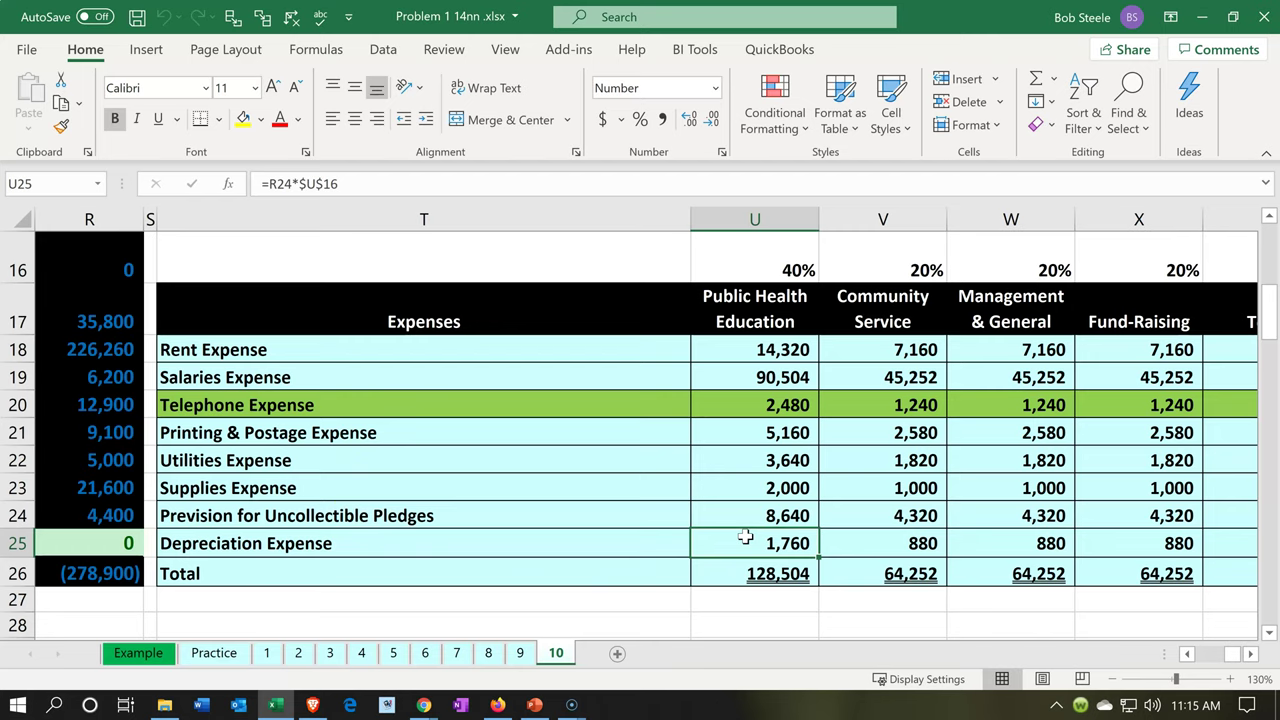
{"action": "key", "text": "Right"}
{"action": "key", "text": "Right"}
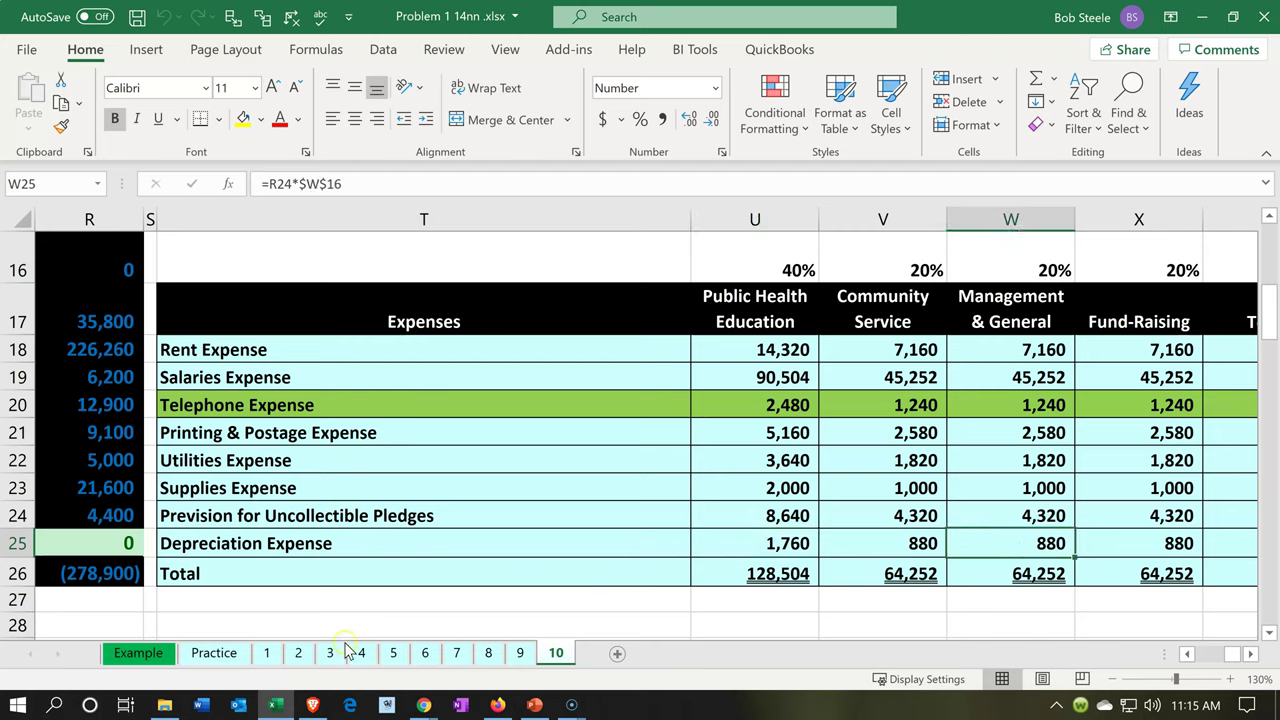
{"action": "left_click", "coordinate": [285, 707]}
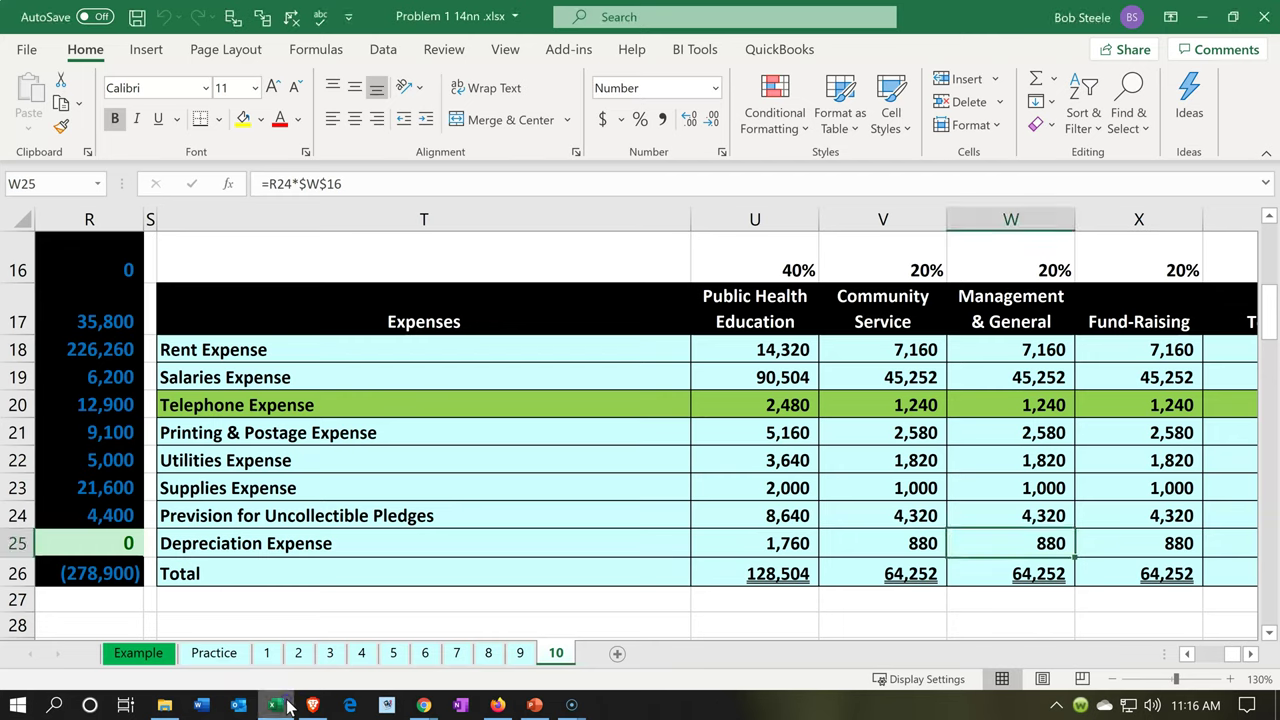
{"action": "left_click", "coordinate": [285, 707]}
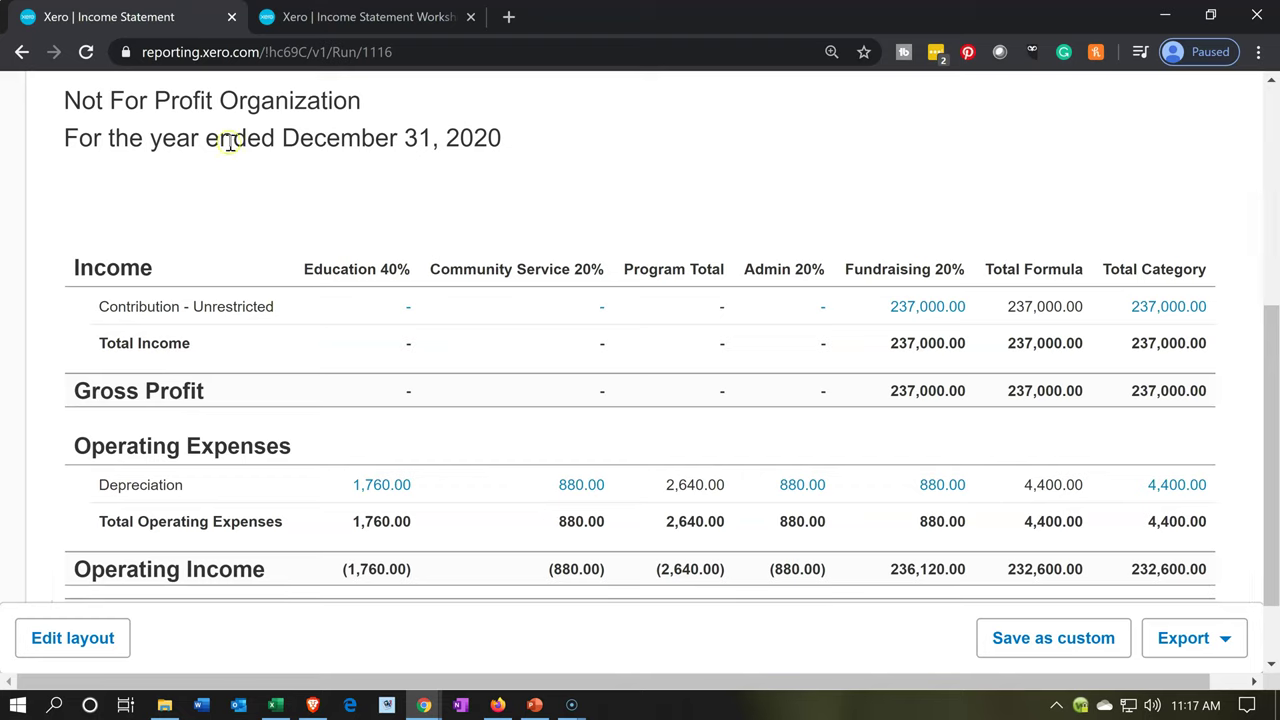
Change the Income Statement report's title to Unrestricted Worksheet.
{"action": "scroll", "coordinate": [306, 250], "scroll_direction": "up", "scroll_amount": 1}
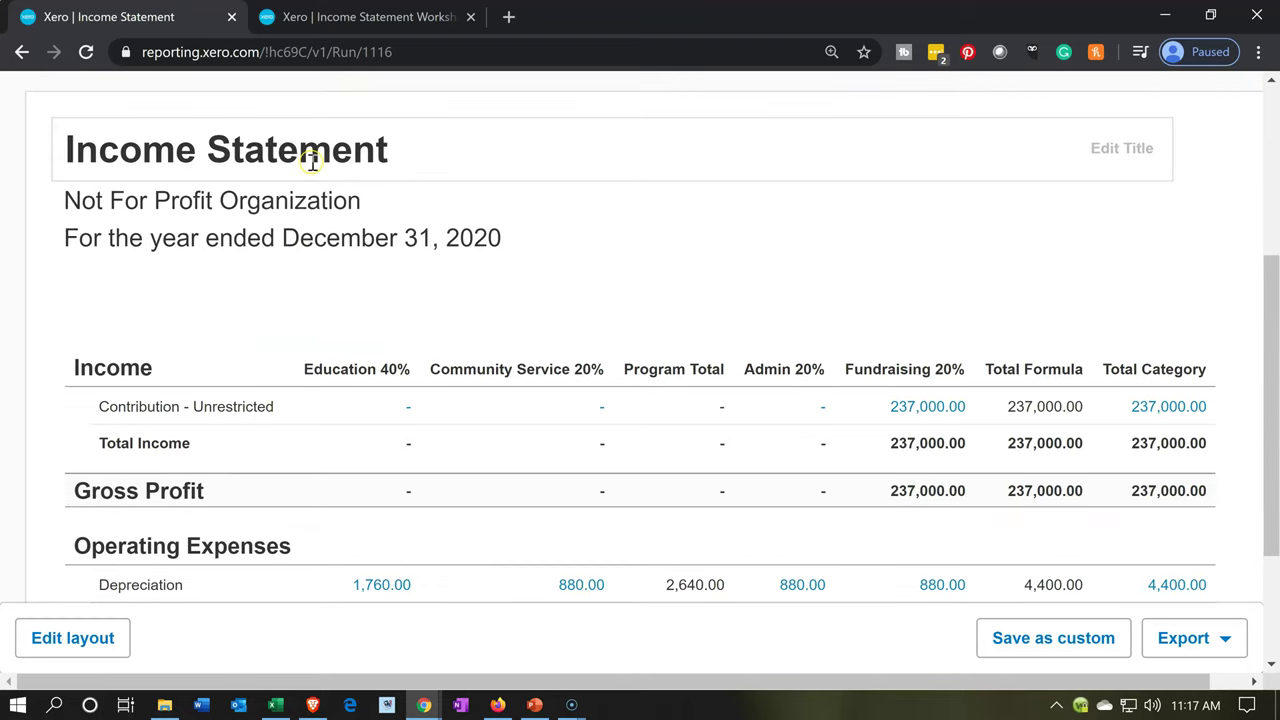
{"action": "left_click", "coordinate": [435, 147]}
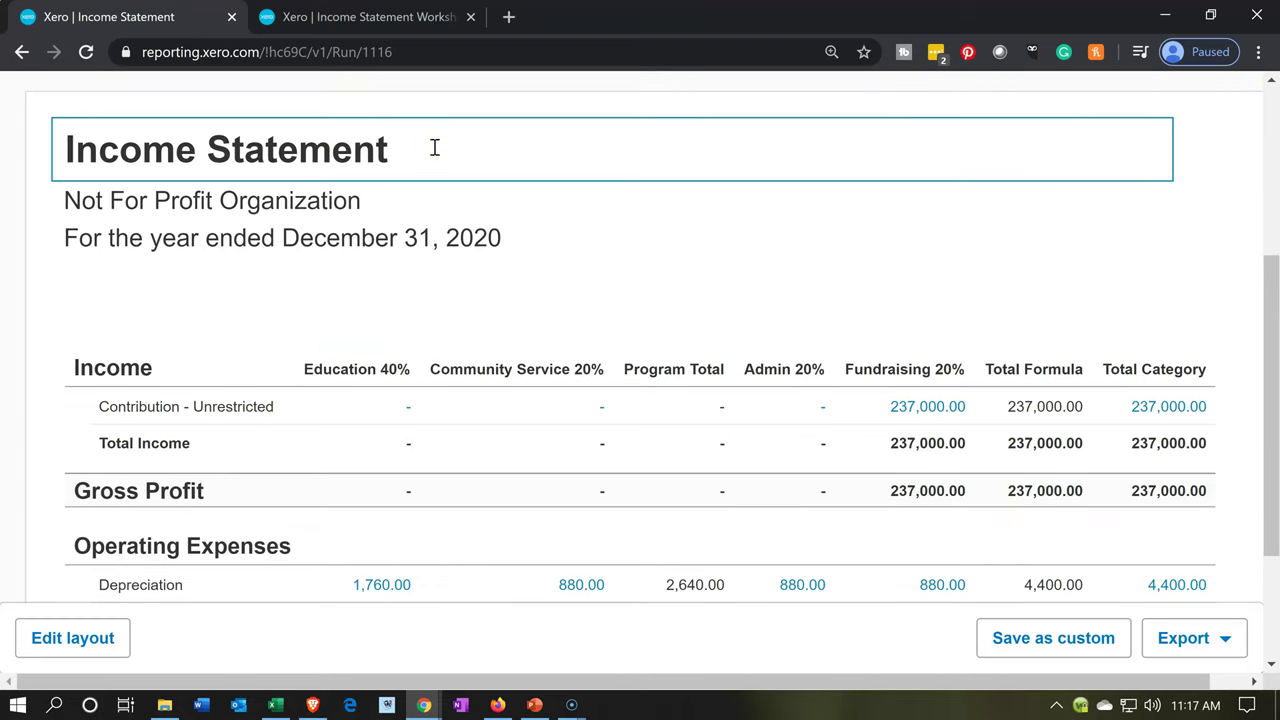
{"action": "triple_click", "coordinate": [391, 147]}
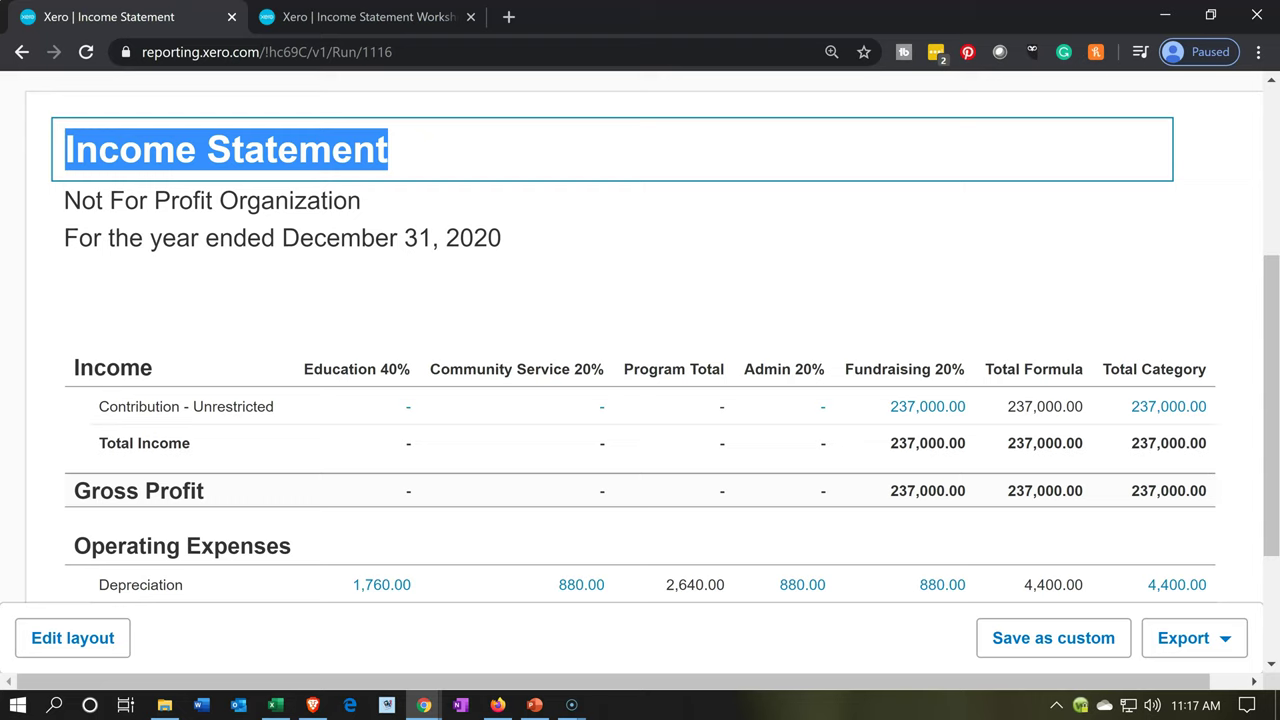
{"action": "type", "text": "Unre"}
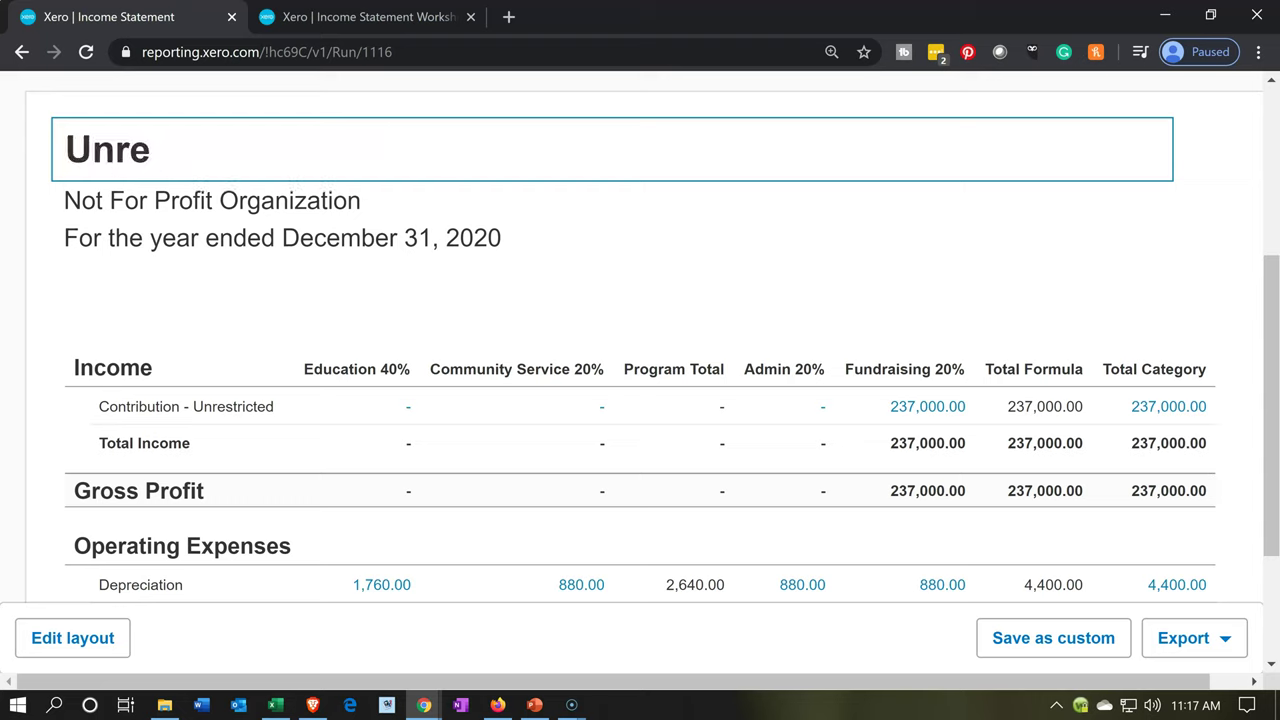
{"action": "type", "text": "stri"}
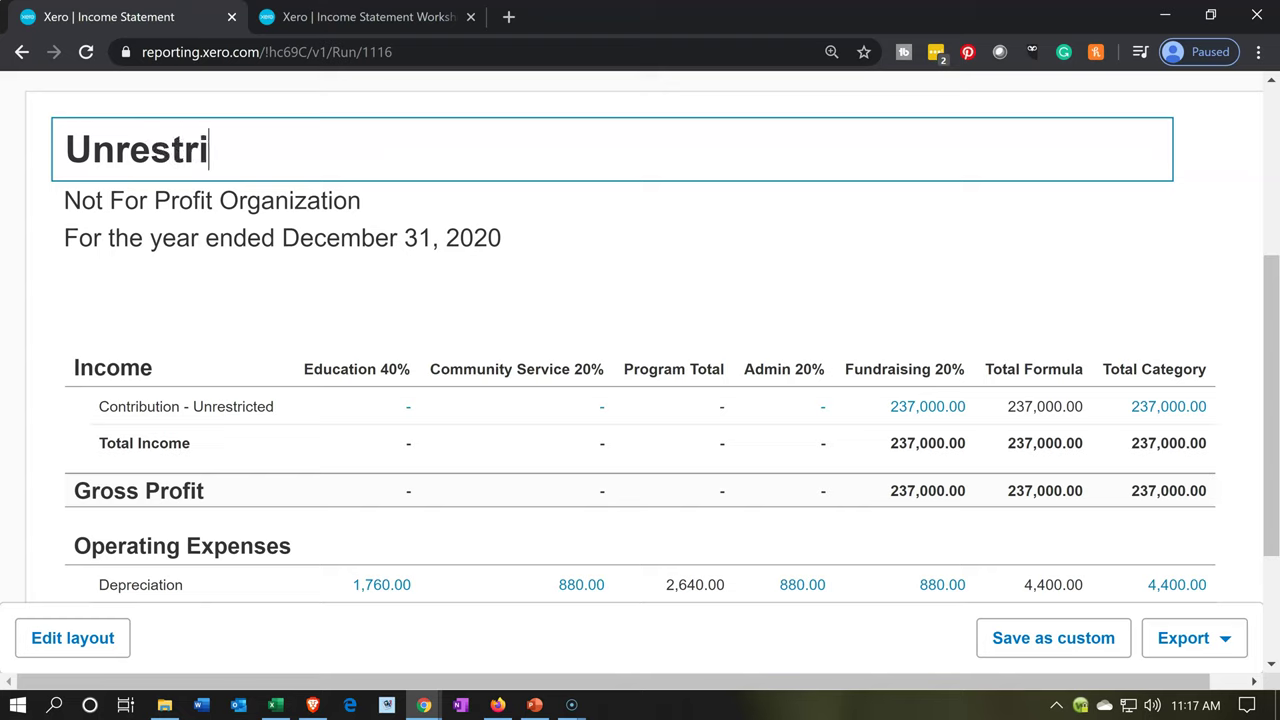
{"action": "type", "text": "icted Worksheet"}
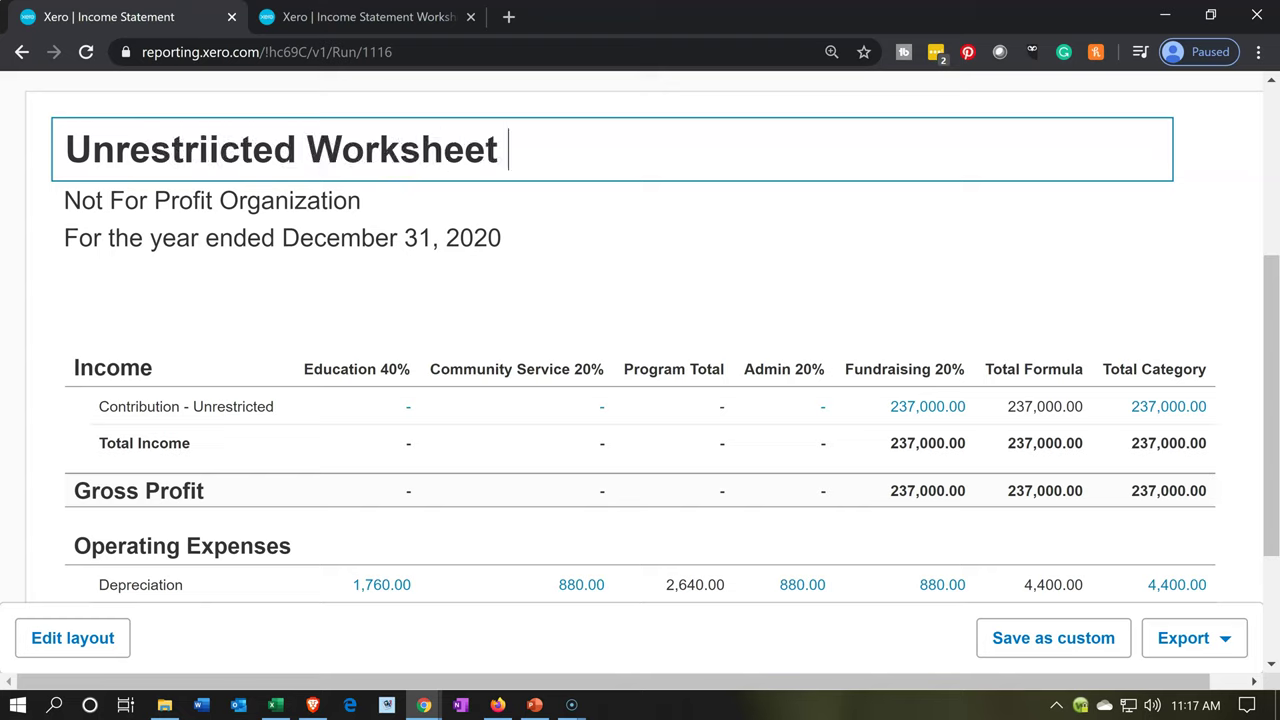
{"action": "left_click", "coordinate": [209, 148]}
{"action": "key", "text": "BackSpace"}
{"action": "left_click", "coordinate": [571, 252]}
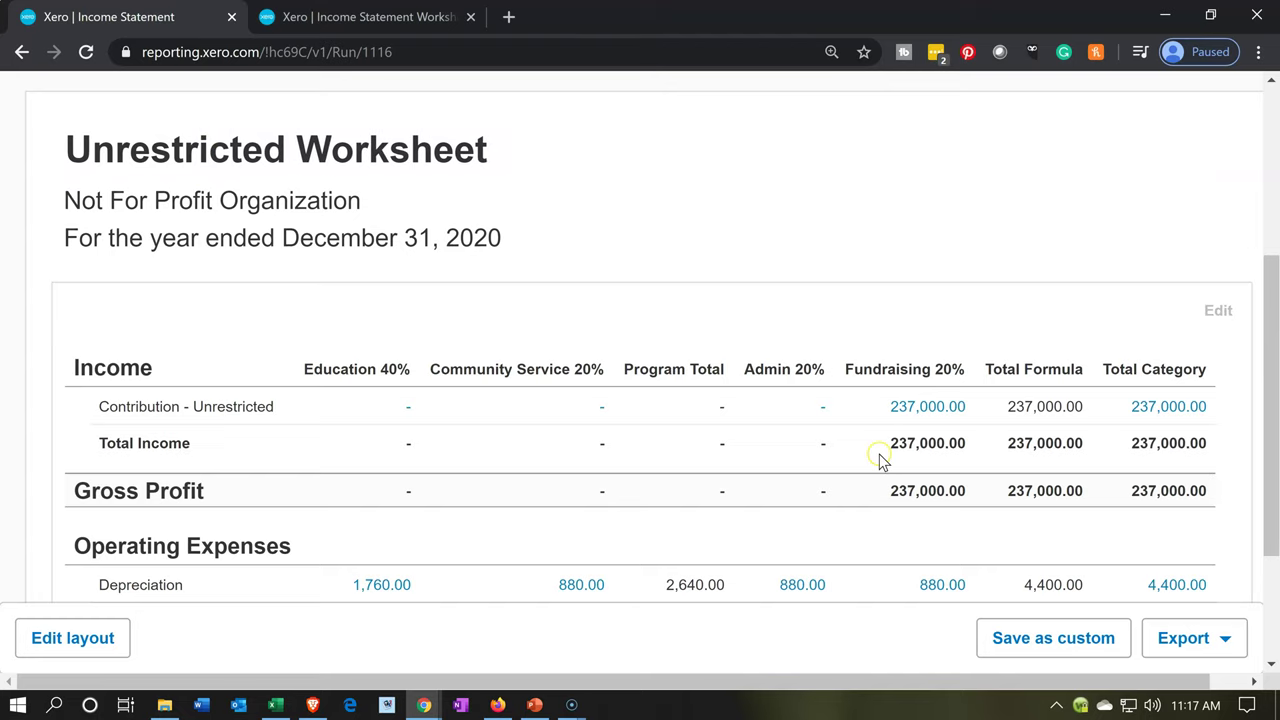
Save the report as a custom report named Unrestricted Worksheet, without making it the default.
{"action": "left_click", "coordinate": [1054, 655]}
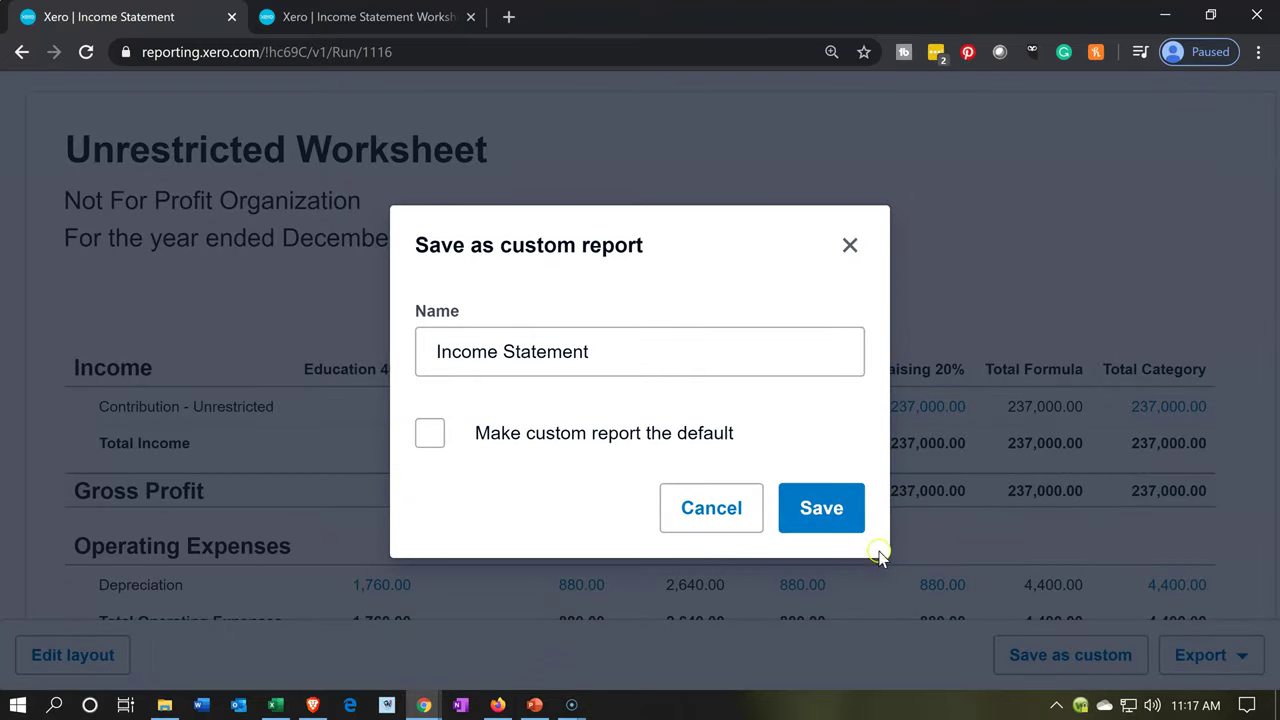
{"action": "left_click_drag", "start_coordinate": [590, 352], "coordinate": [365, 355]}
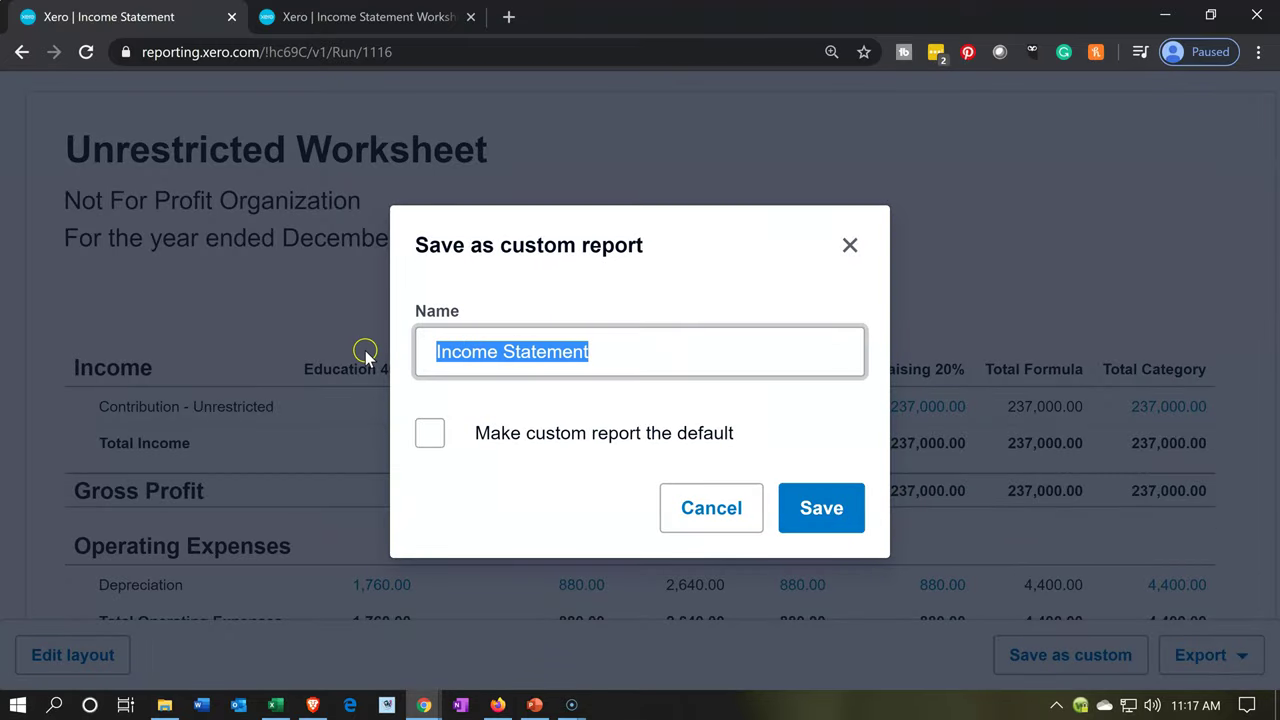
{"action": "type", "text": "U"}
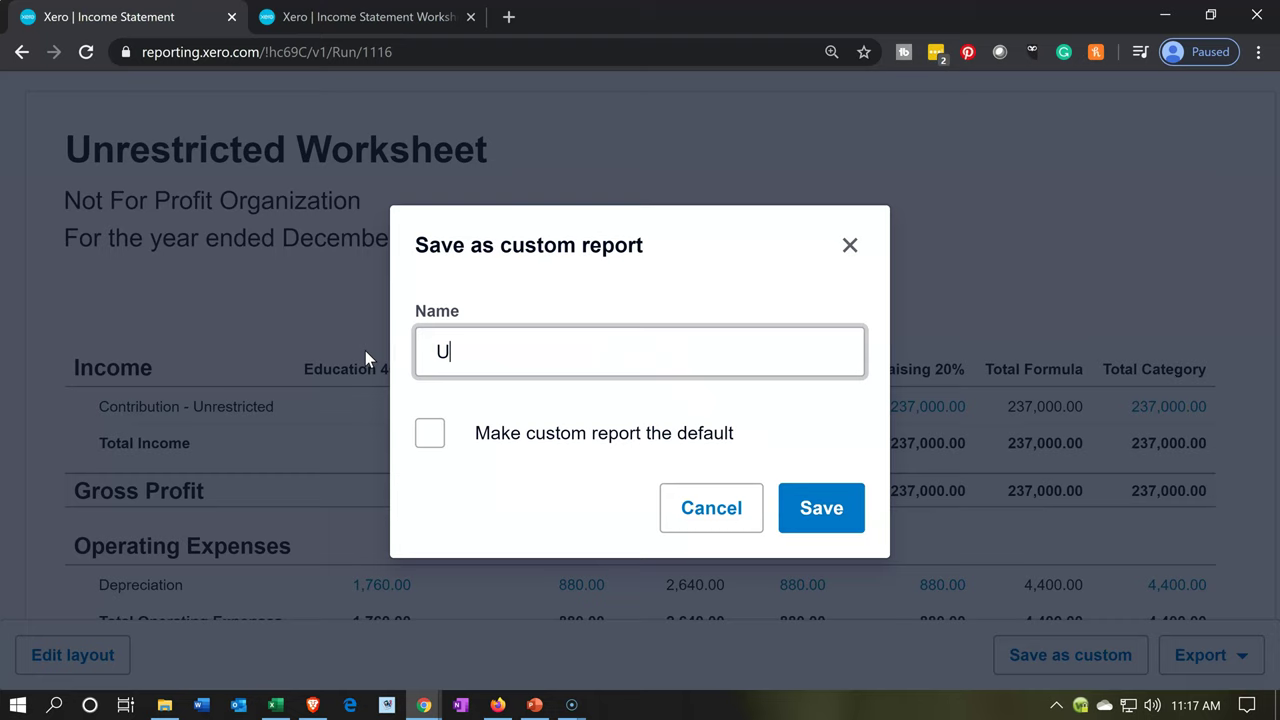
{"action": "type", "text": "nrestricted Worksheet"}
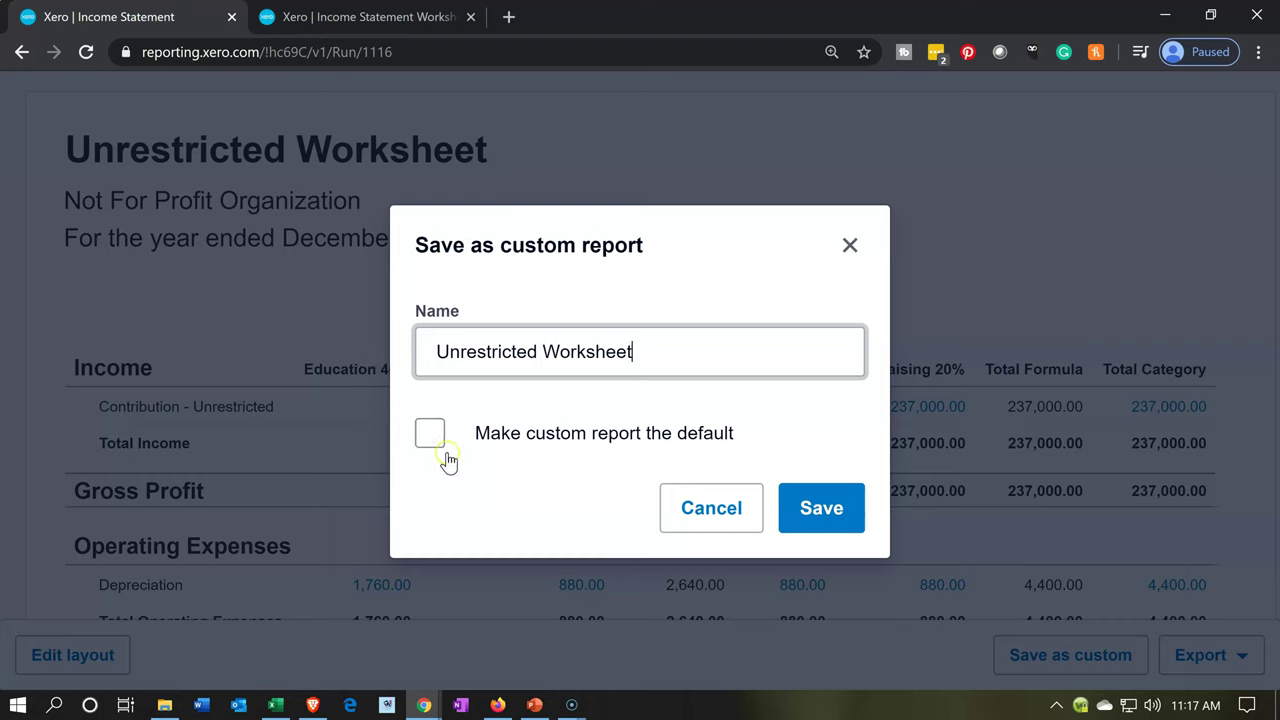
{"action": "left_click", "coordinate": [483, 482]}
{"action": "left_click", "coordinate": [812, 503]}
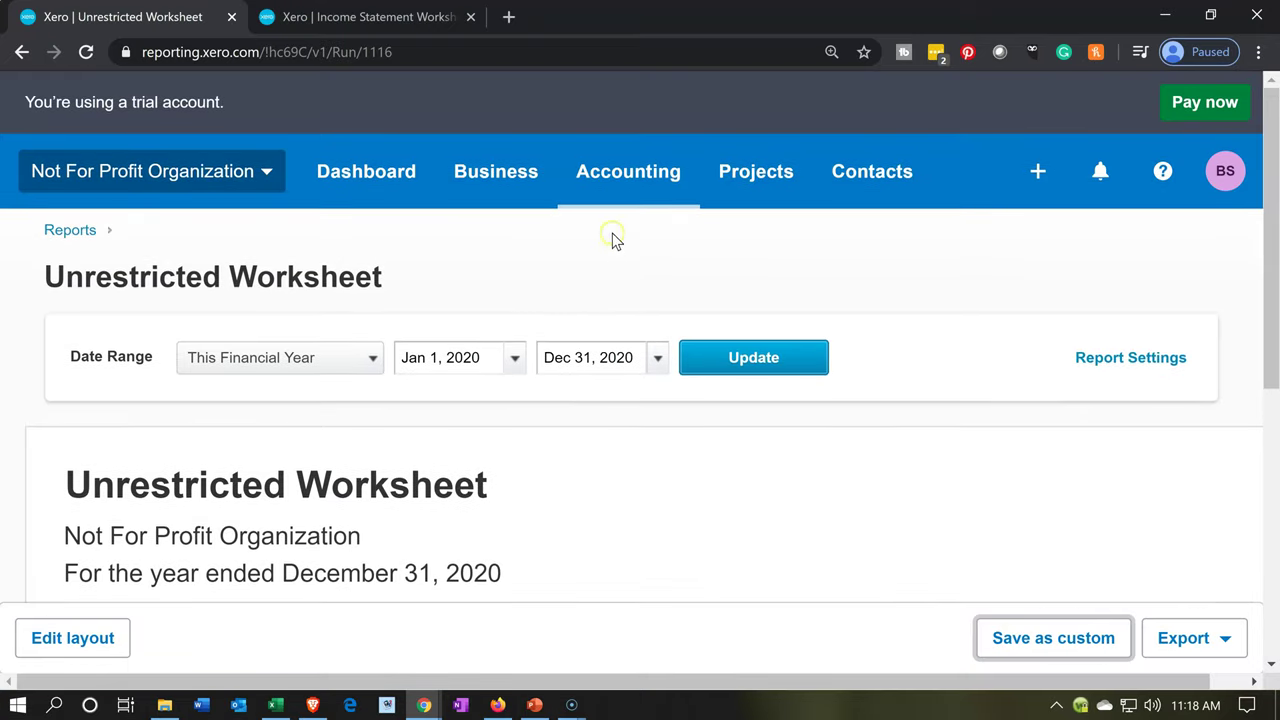
Go to the custom reports list from the Income Statement Worksheet's browser tab and mark Unrestricted Worksheet as a favorite.
{"action": "left_click", "coordinate": [415, 20]}
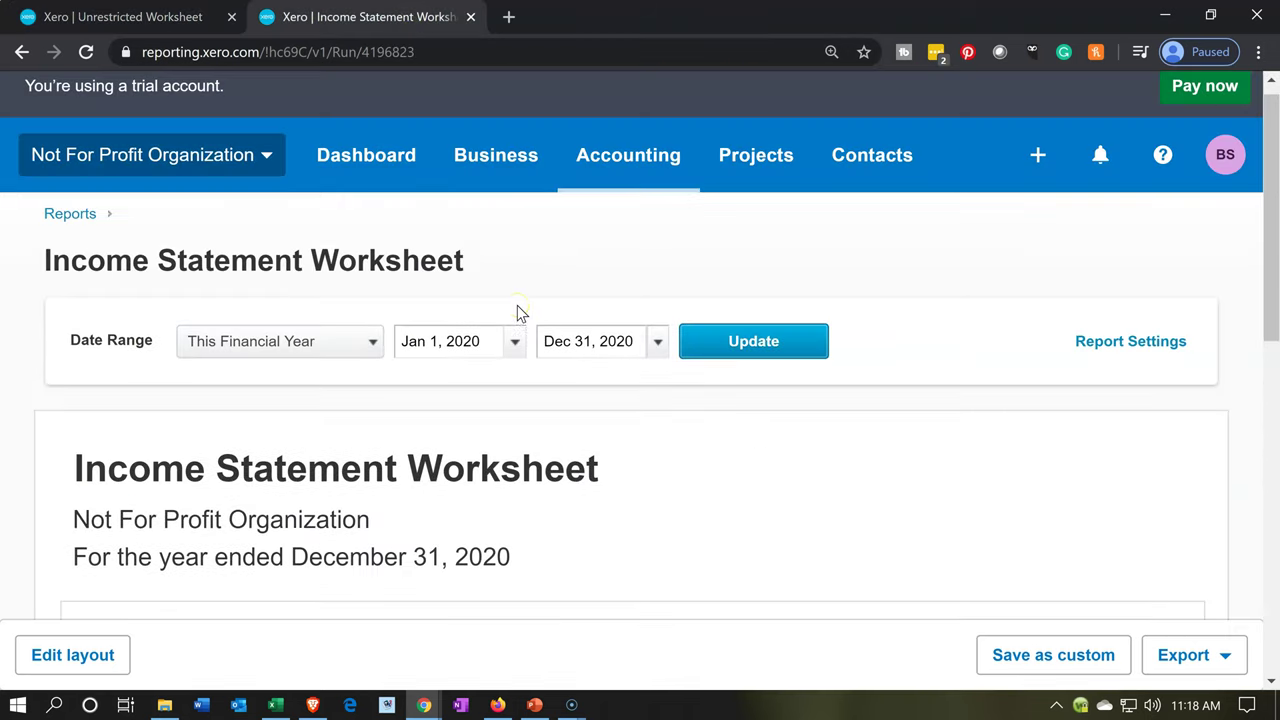
{"action": "left_click", "coordinate": [585, 192]}
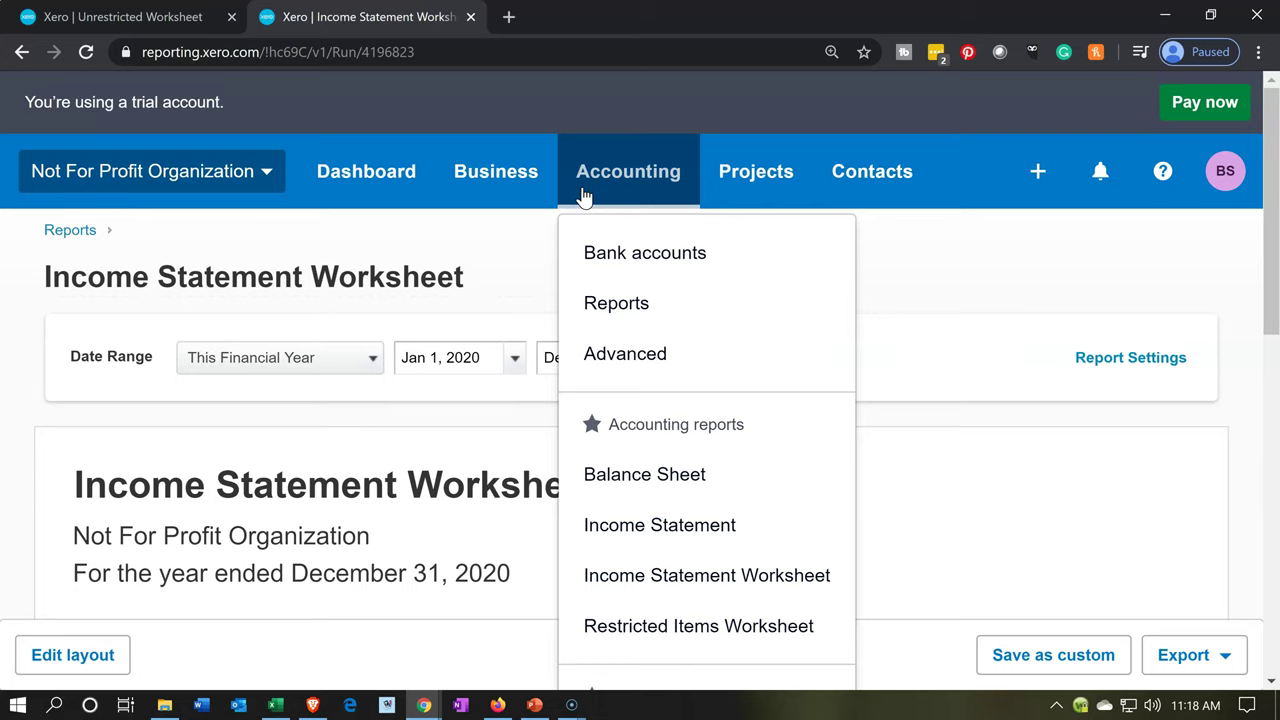
{"action": "left_click", "coordinate": [616, 302]}
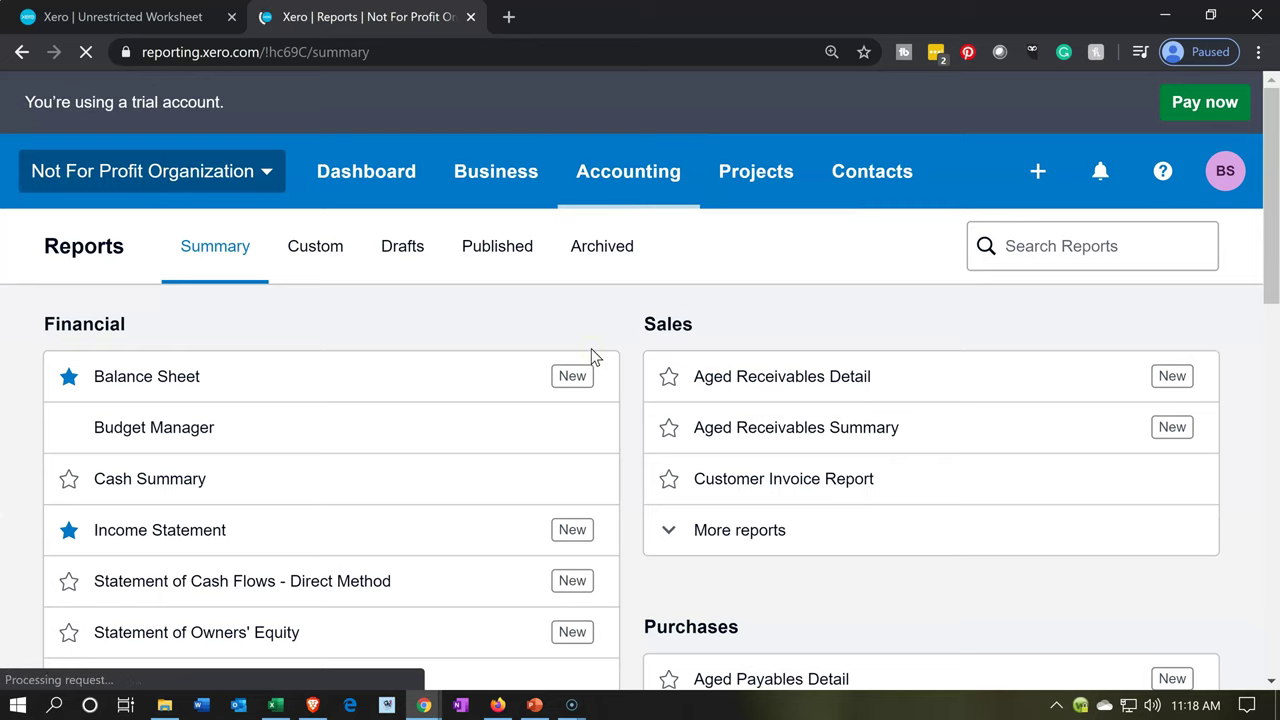
{"action": "left_click", "coordinate": [330, 249]}
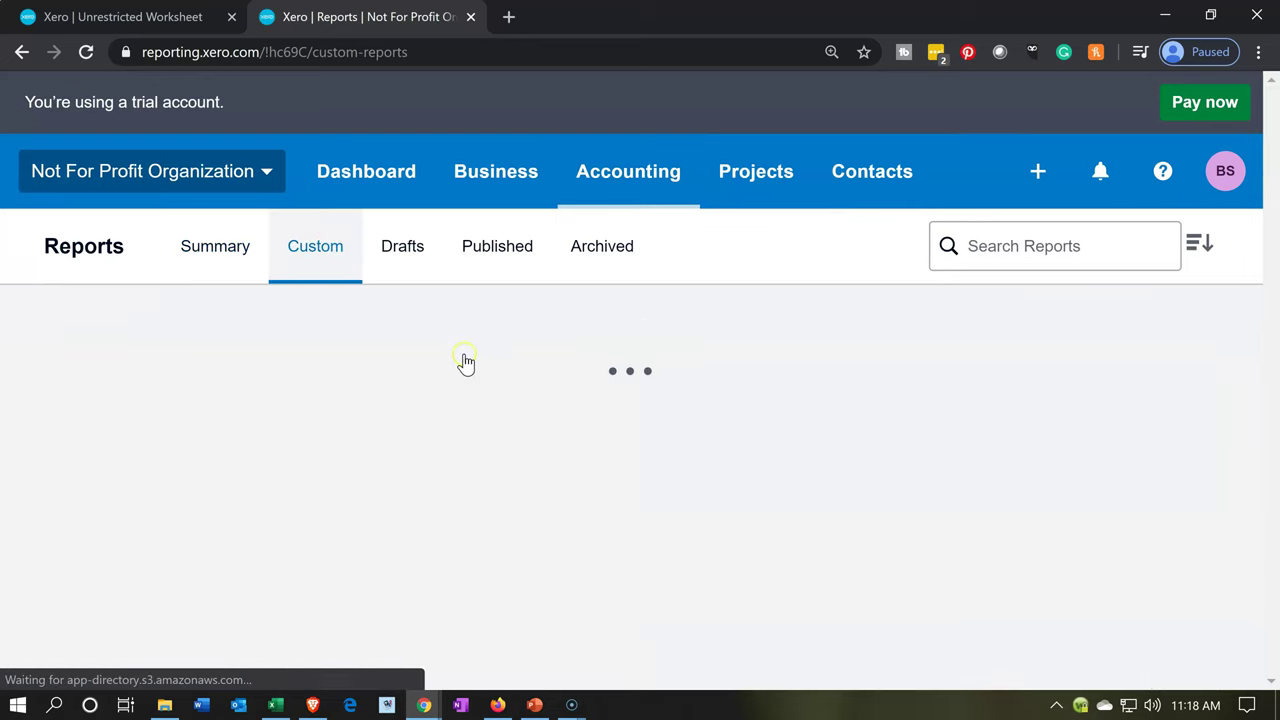
{"action": "left_click", "coordinate": [389, 391]}
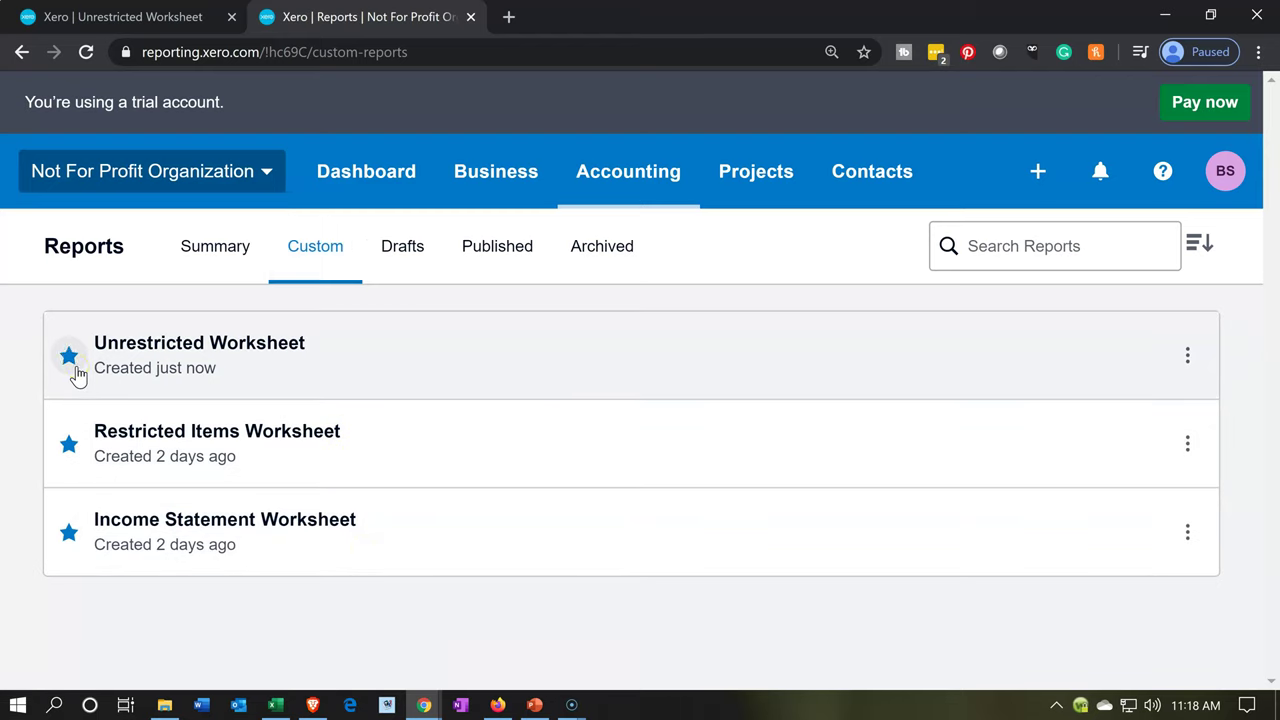
Check the favorite accounting reports for the Unrestricted Worksheet, then return to the custom reports list.
{"action": "left_click", "coordinate": [588, 176]}
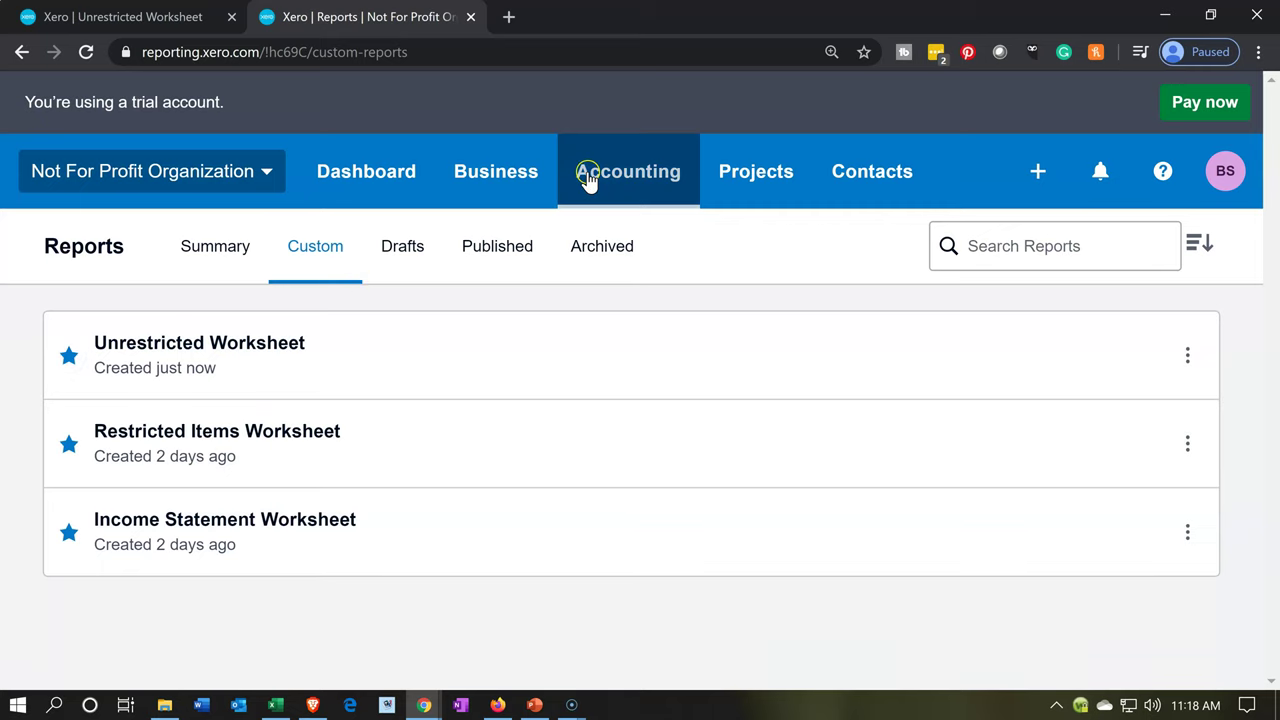
{"action": "scroll", "coordinate": [636, 376], "scroll_direction": "down", "scroll_amount": 1}
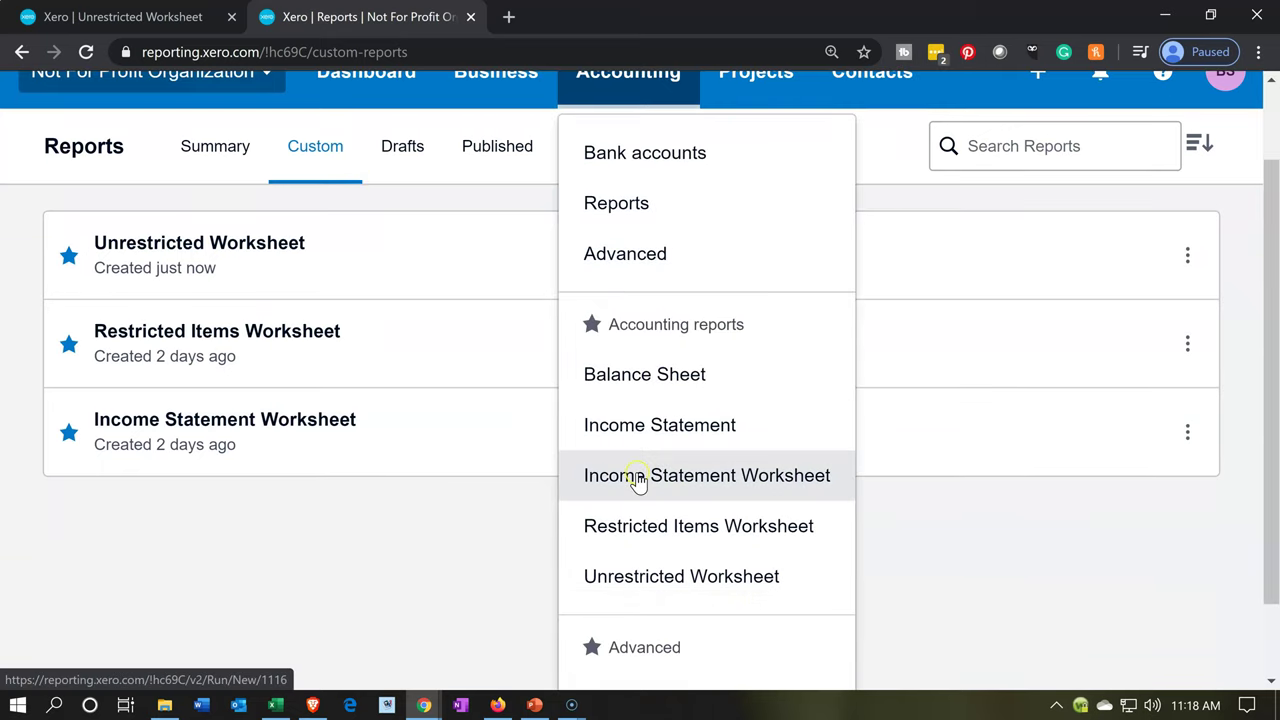
{"action": "left_click", "coordinate": [447, 635]}
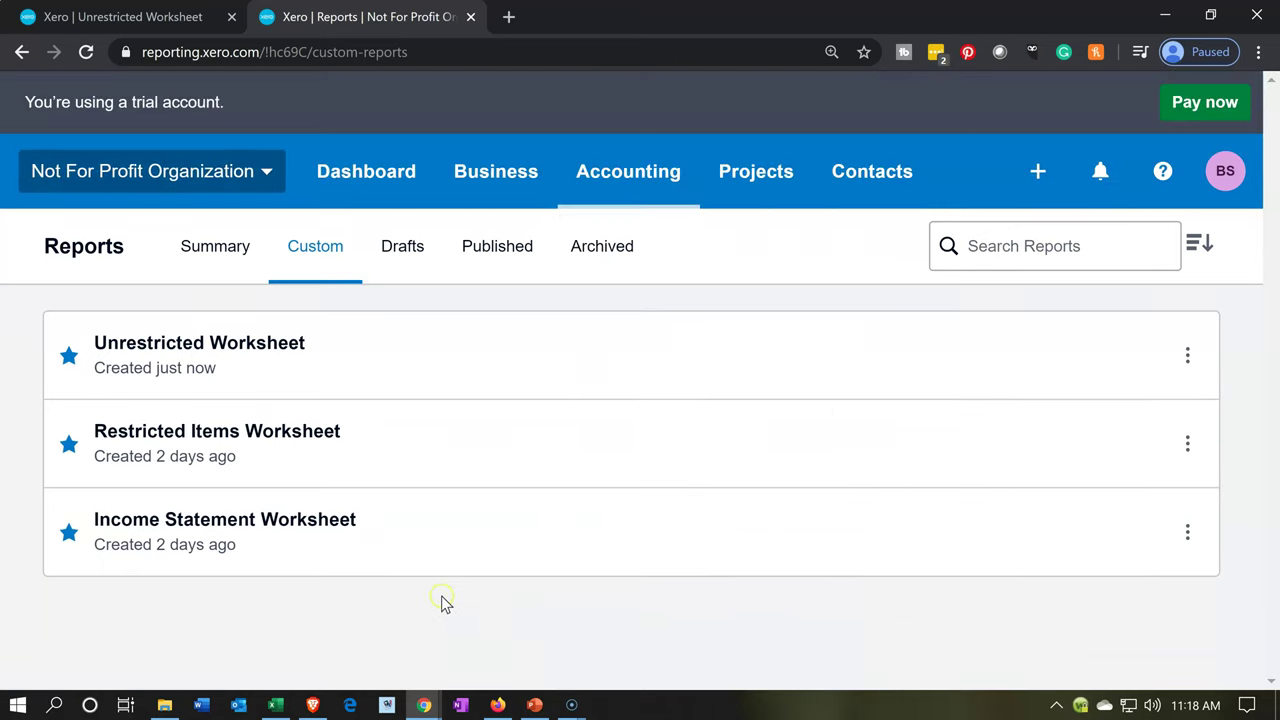